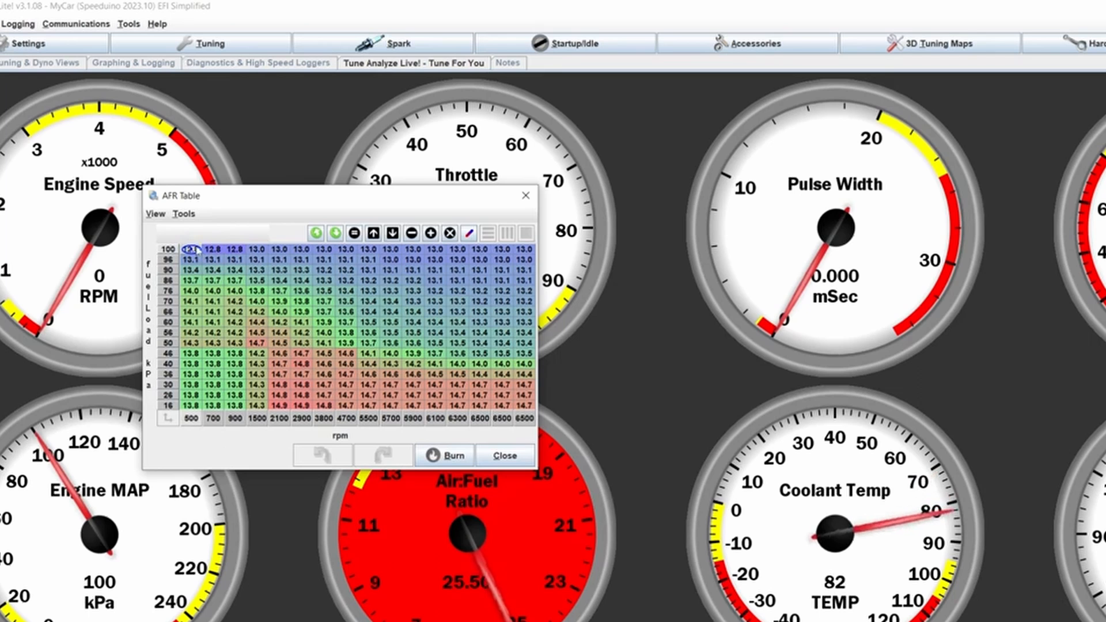
Step: Lower the AFR target at 500 rpm and 100 kPa, and open the Lambda Table beside the AFR Table
{"action": "type", "text": "11"}
{"action": "key", "text": "Return"}
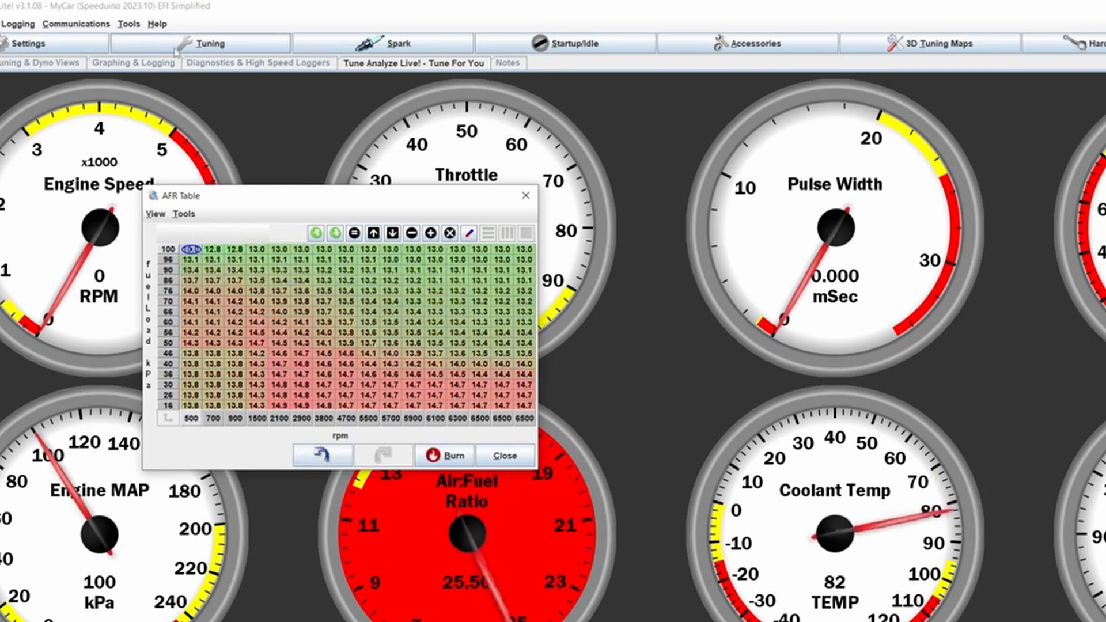
{"action": "left_click", "coordinate": [150, 44]}
{"action": "left_click", "coordinate": [150, 178]}
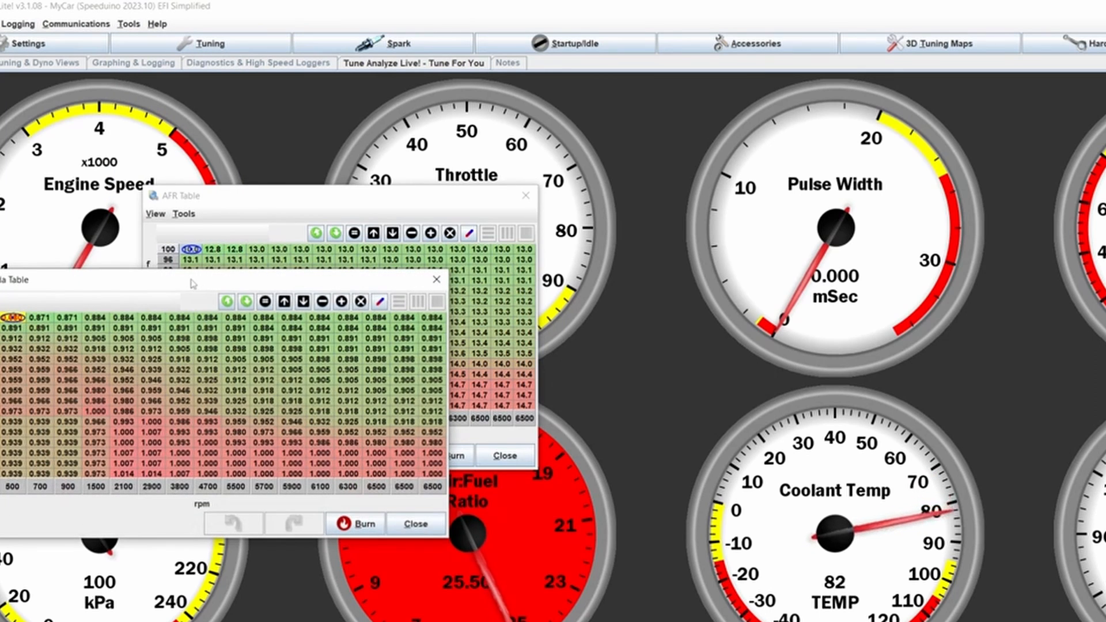
{"action": "left_click_drag", "start_coordinate": [201, 276], "coordinate": [795, 212]}
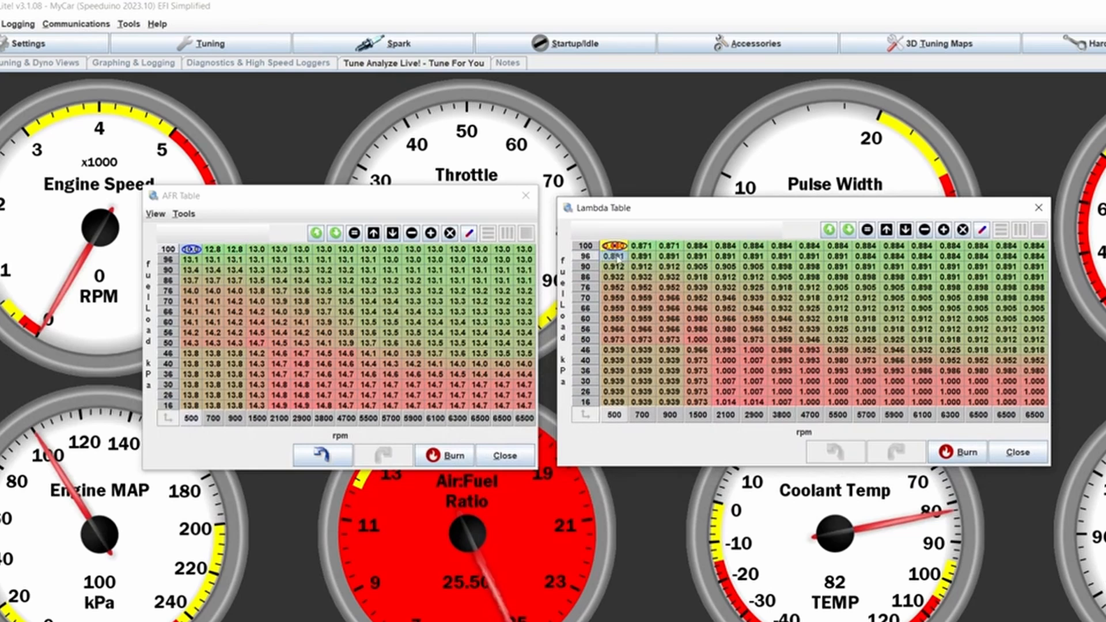
Step: Set the lambda target at 2900 rpm and 76 kPa to 0.803 and check the matching AFR cell
{"action": "left_click", "coordinate": [615, 246]}
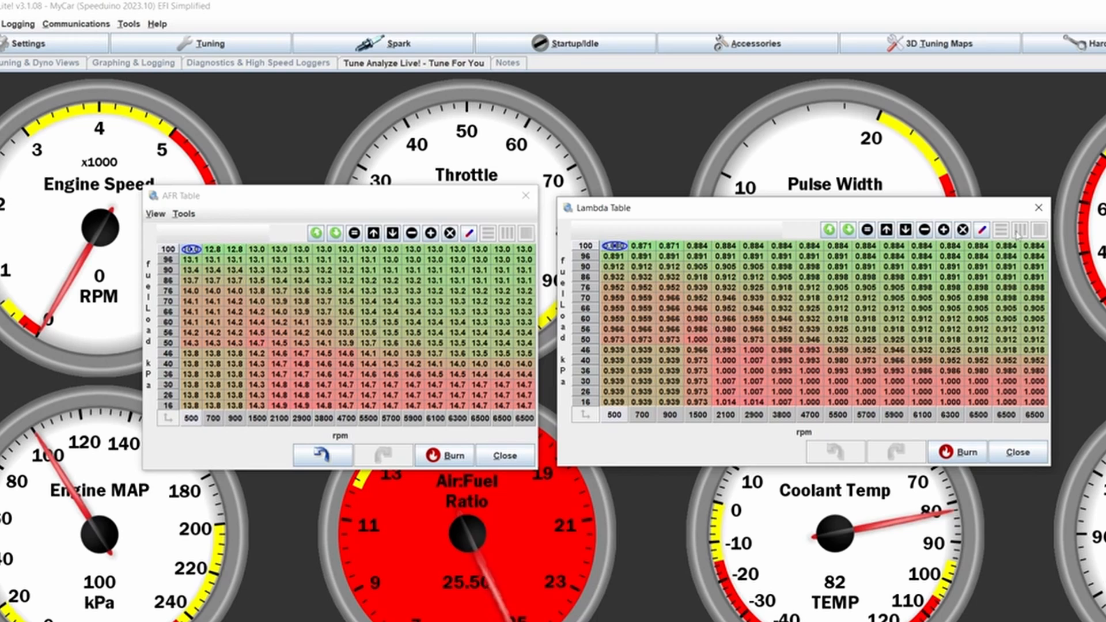
{"action": "left_click", "coordinate": [459, 440]}
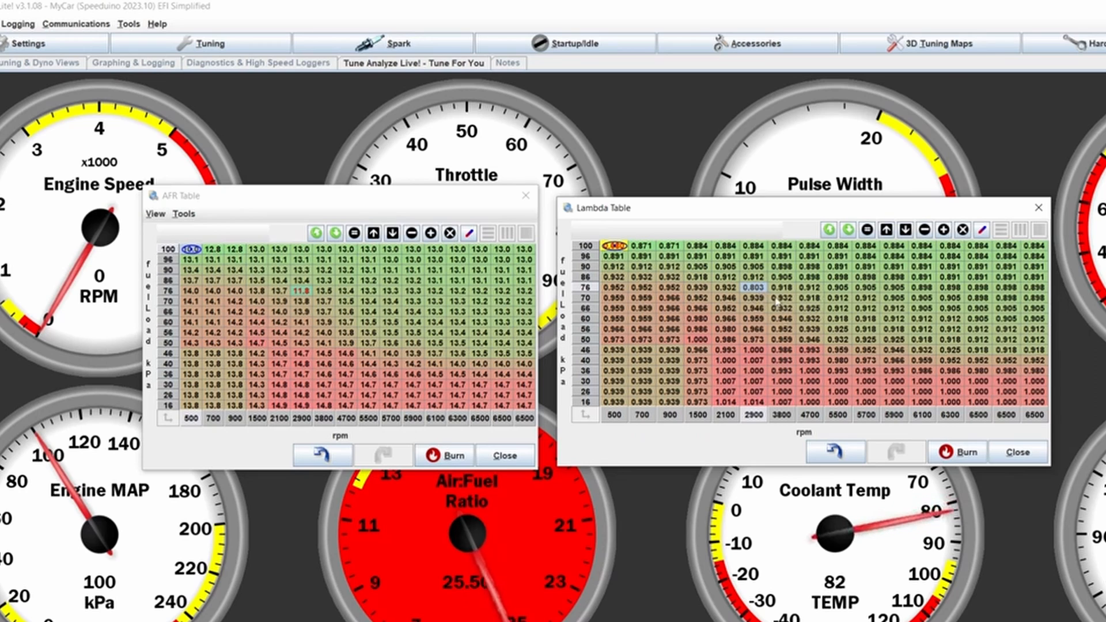
{"action": "left_click", "coordinate": [303, 292]}
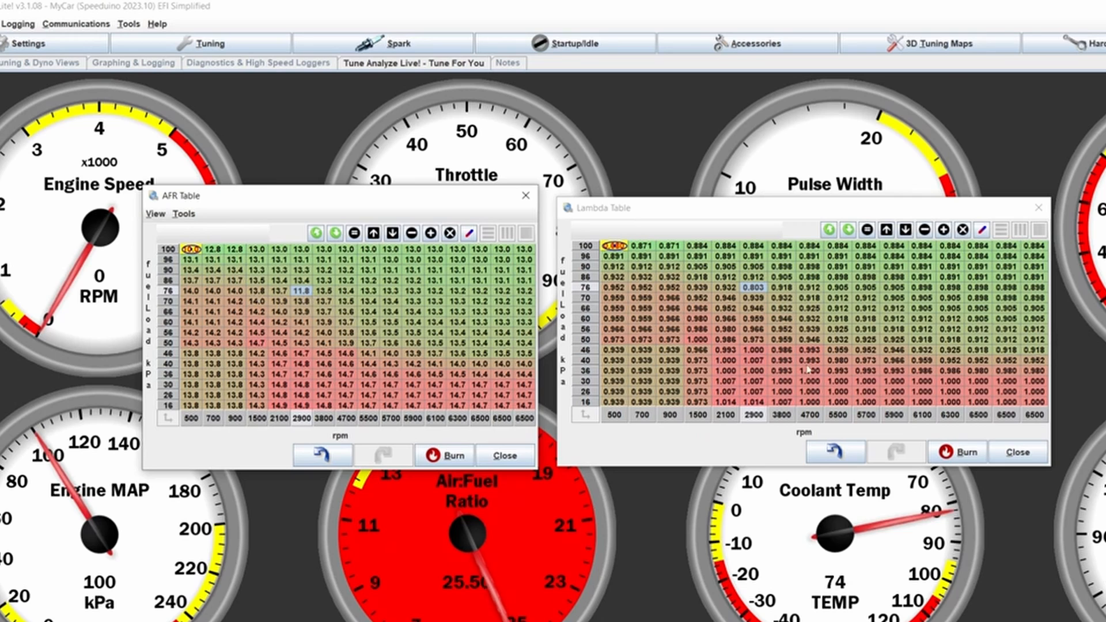
{"action": "left_click", "coordinate": [235, 280]}
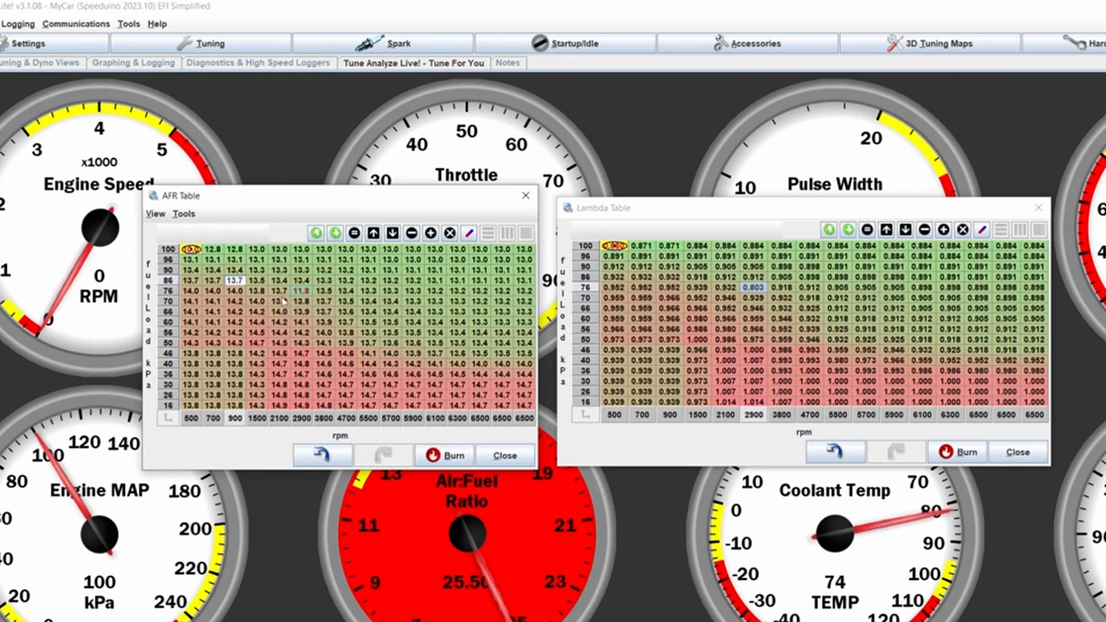
Step: Set the AFR targets to 13.0 at 500 rpm, 100 kPa and 13.6 at 2900 rpm, 76 kPa, and burn the changes
{"action": "left_click", "coordinate": [190, 250]}
{"action": "type", "text": "13"}
{"action": "key", "text": "Return"}
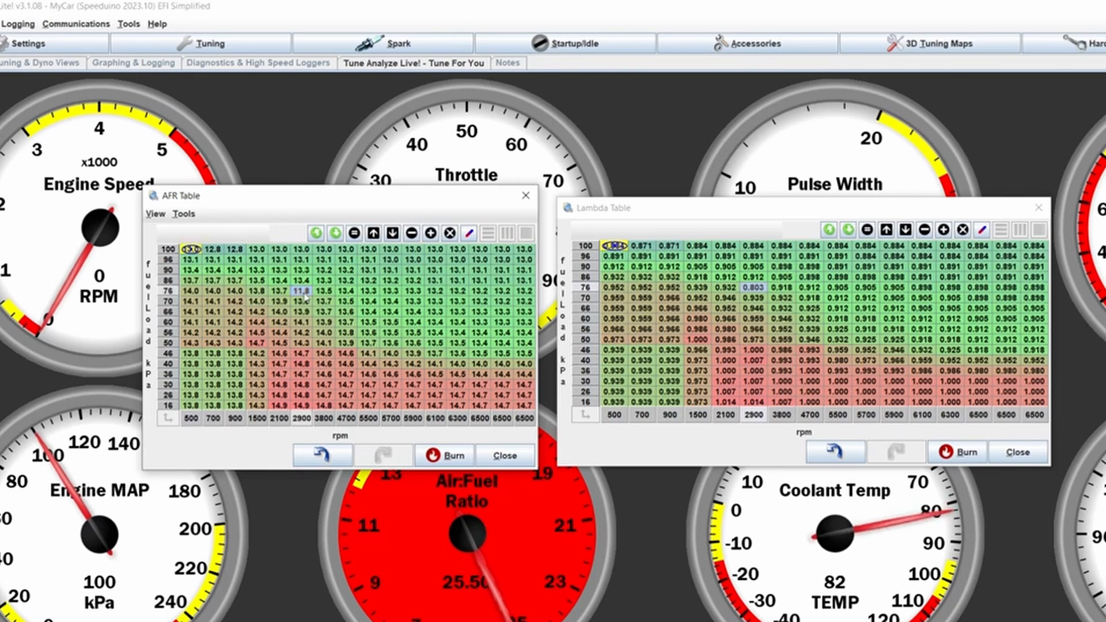
{"action": "type", "text": "13.6"}
{"action": "key", "text": "Return"}
{"action": "left_click", "coordinate": [449, 455]}
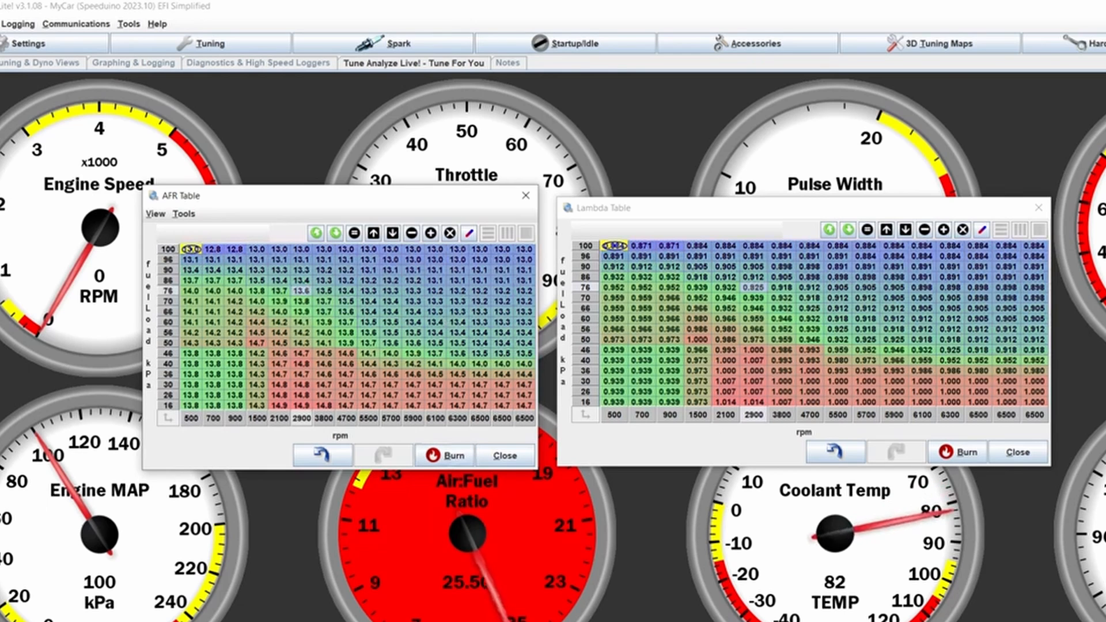
{"action": "left_click", "coordinate": [1039, 207]}
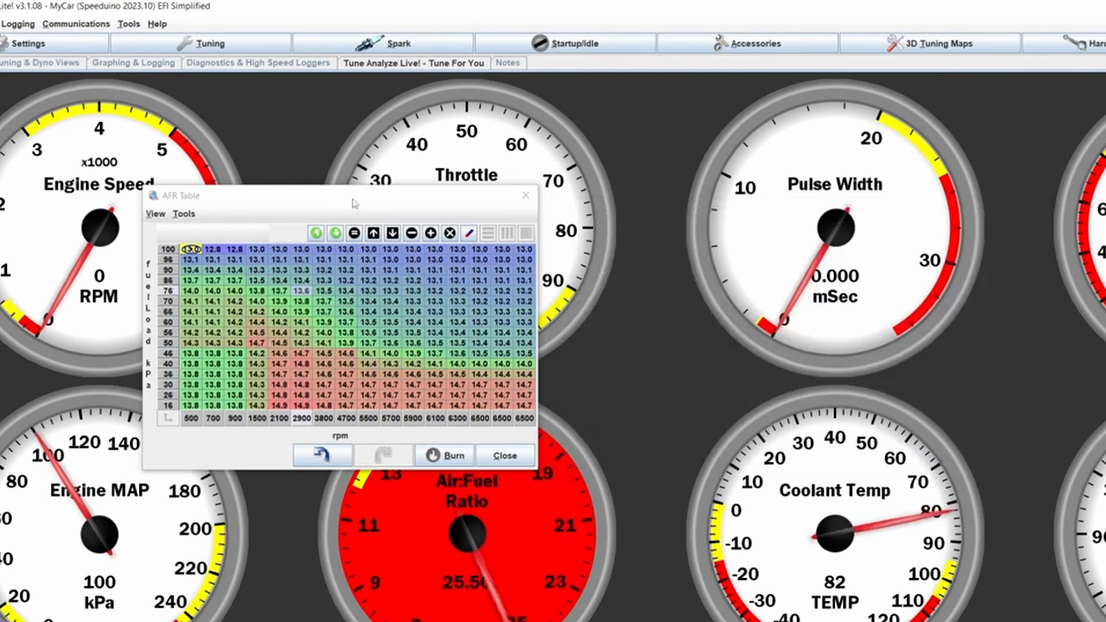
{"action": "left_click_drag", "start_coordinate": [353, 199], "coordinate": [402, 195]}
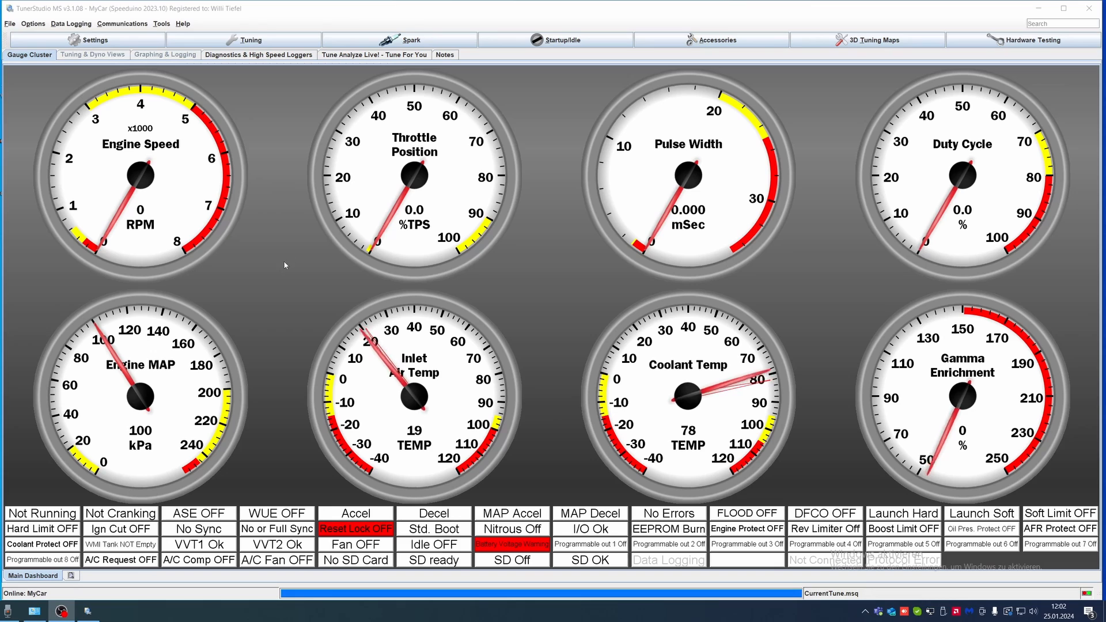
Step: Open the AFR target table and start re-binning its axes
{"action": "left_click", "coordinate": [271, 41]}
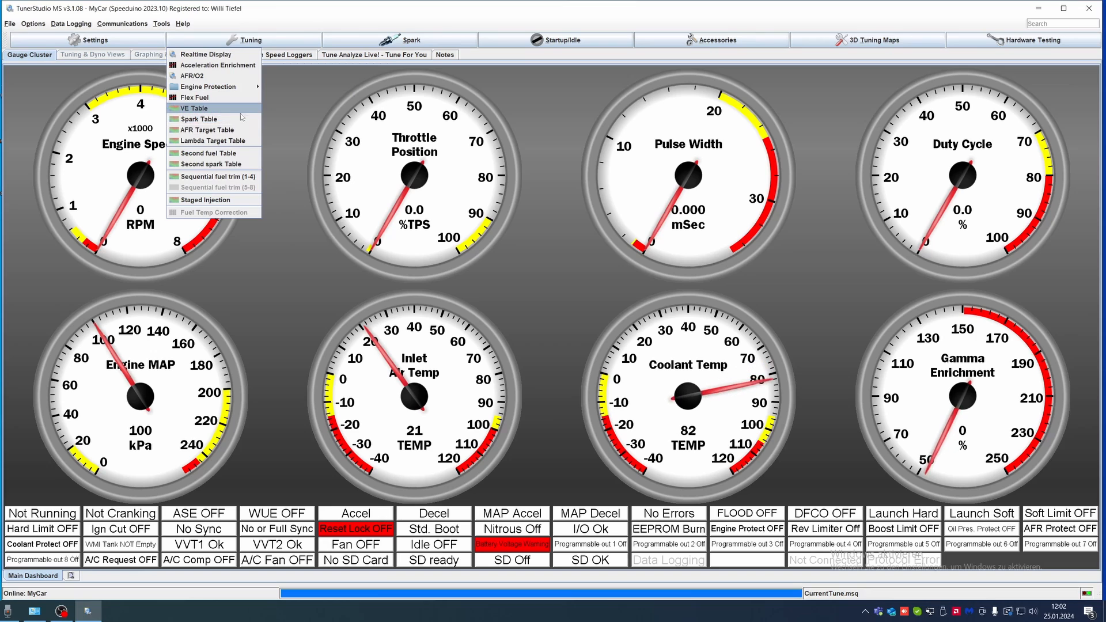
{"action": "left_click", "coordinate": [203, 132]}
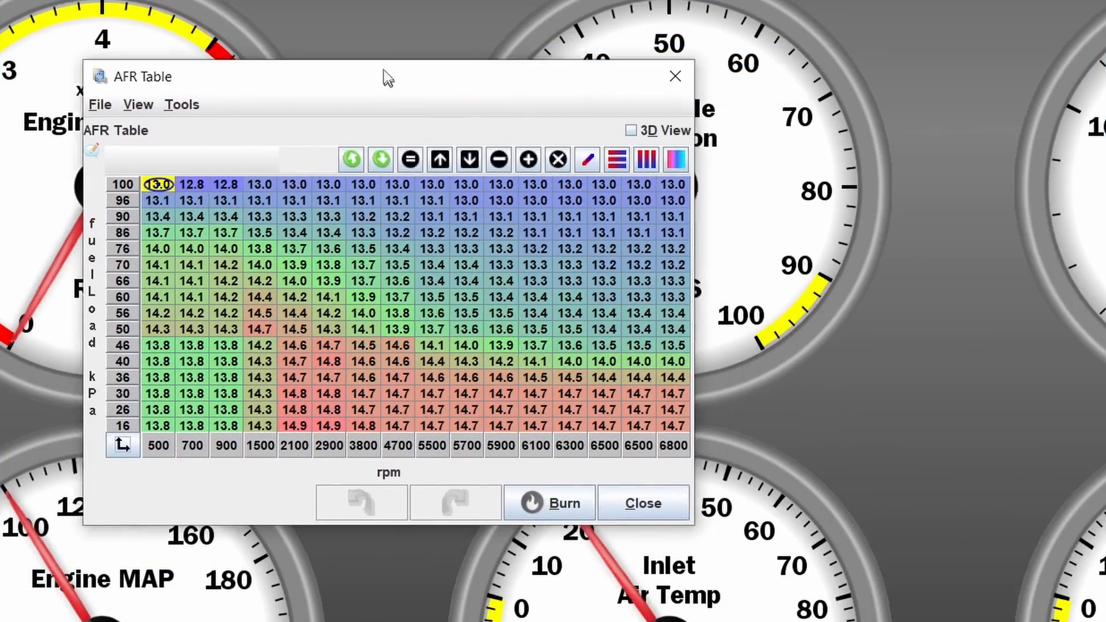
{"action": "left_click_drag", "start_coordinate": [383, 71], "coordinate": [379, 65]}
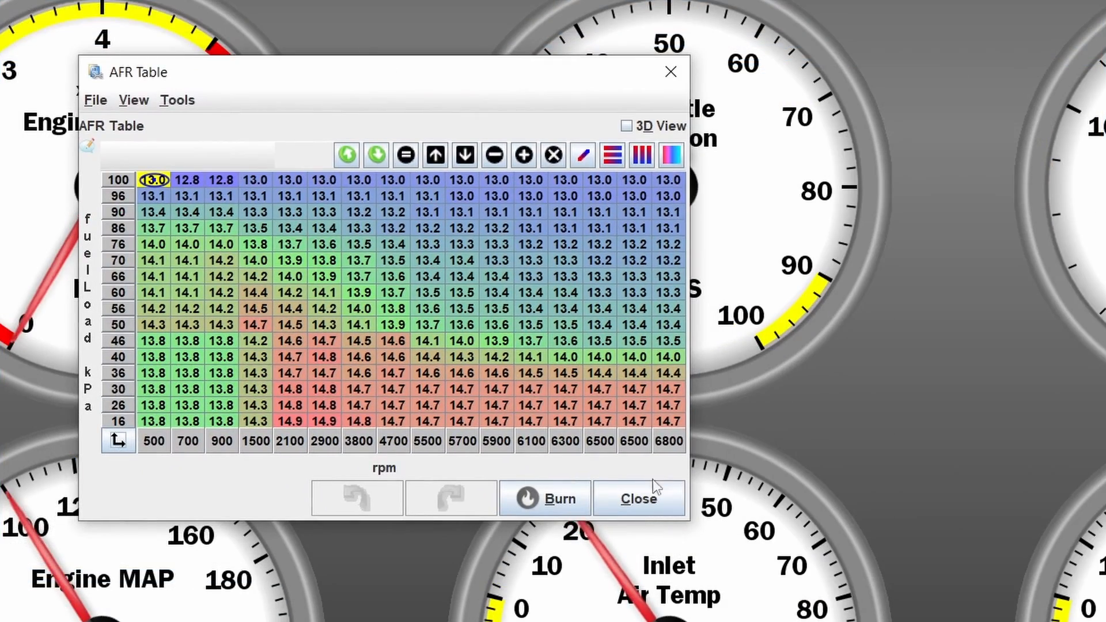
{"action": "left_click", "coordinate": [123, 446]}
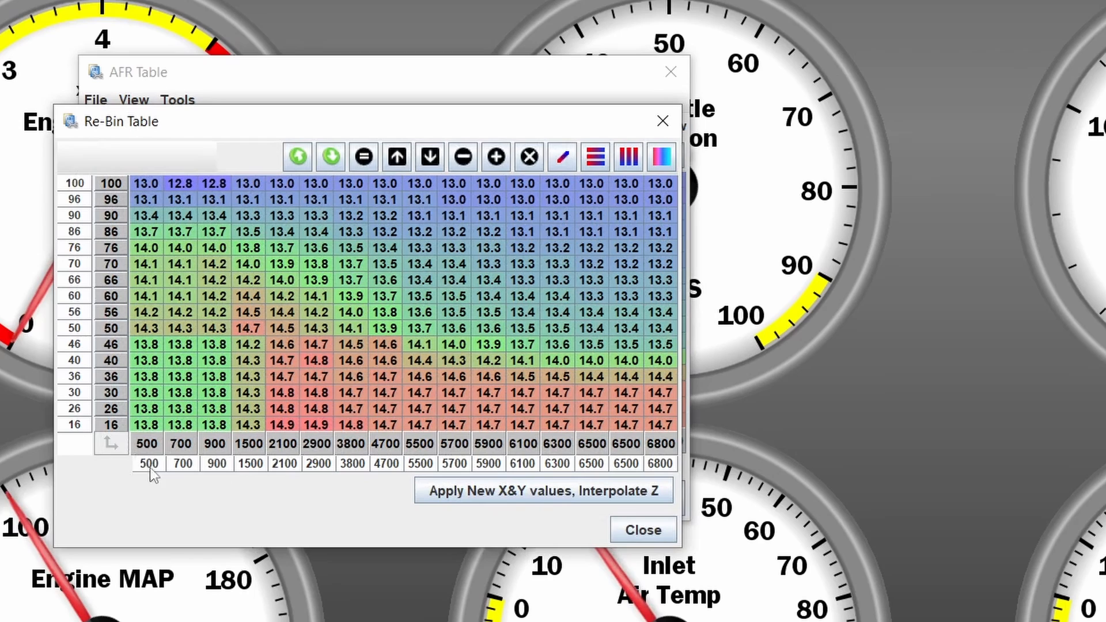
Step: Set the four highest rpm bins of the AFR table to 6500, 6900, 7300 and 7700
{"action": "left_click", "coordinate": [667, 466]}
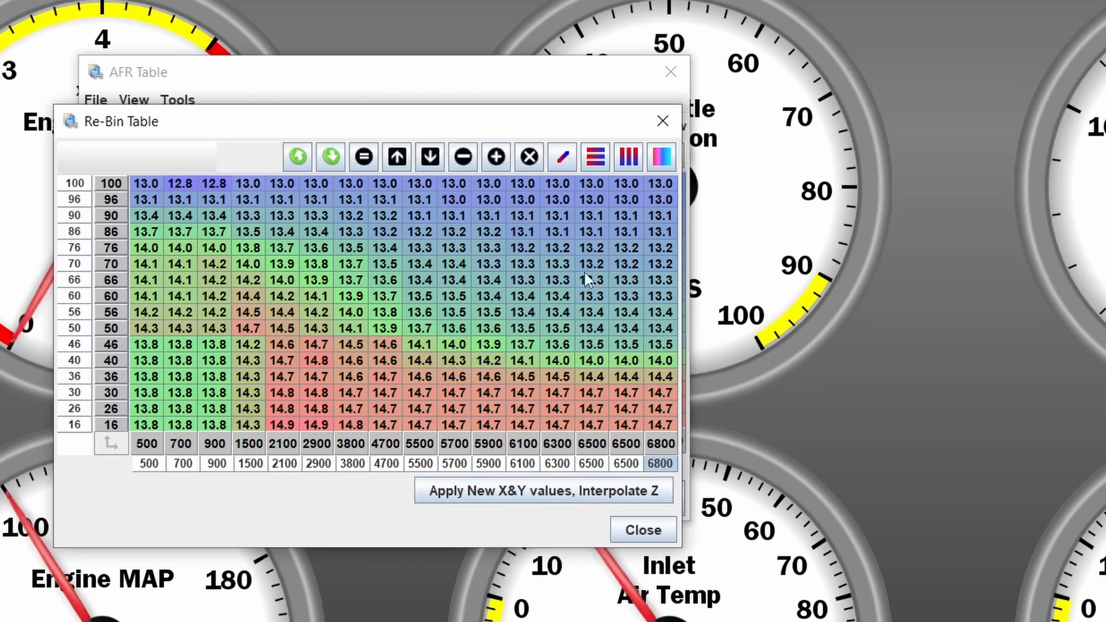
{"action": "type", "text": "7500"}
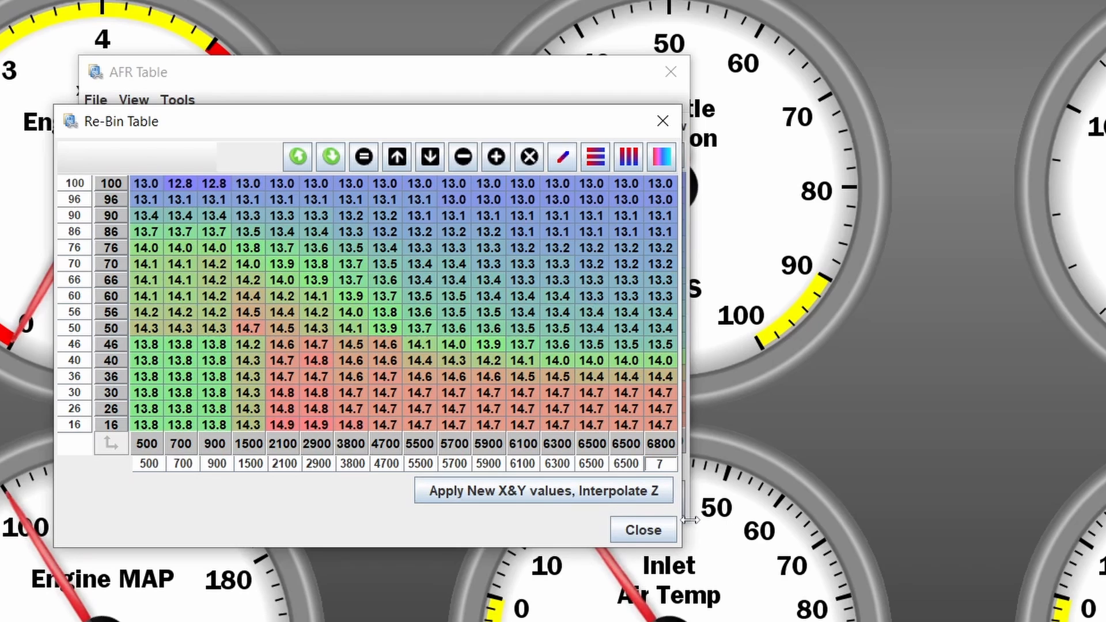
{"action": "left_click", "coordinate": [627, 465]}
{"action": "left_click", "coordinate": [666, 467]}
{"action": "type", "text": "7700"}
{"action": "key", "text": "Return"}
{"action": "left_click", "coordinate": [632, 467]}
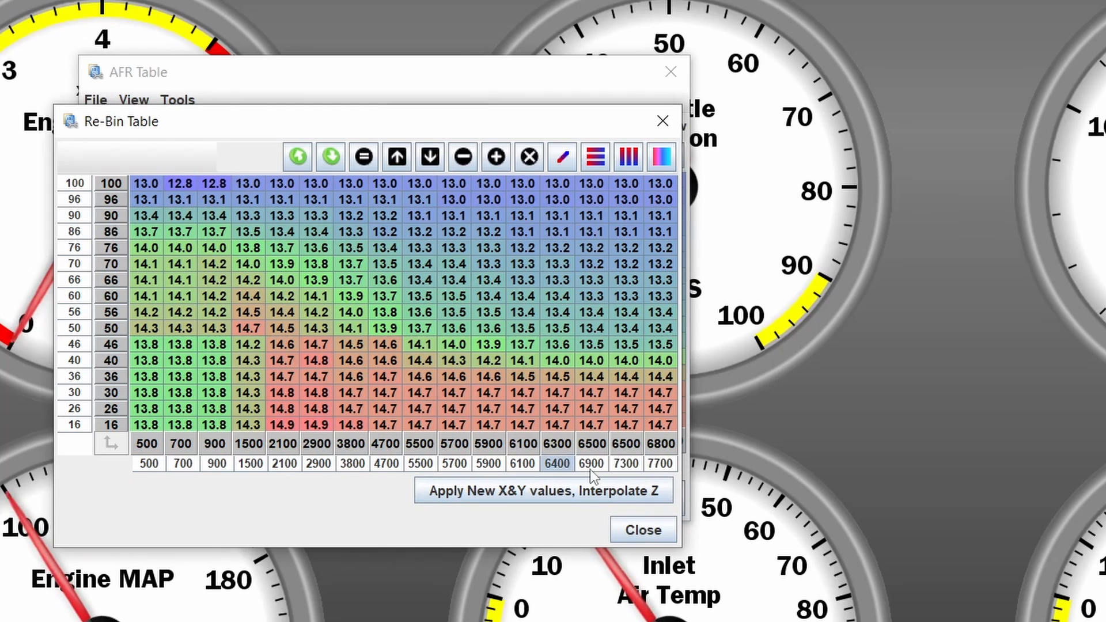
{"action": "type", "text": "65"}
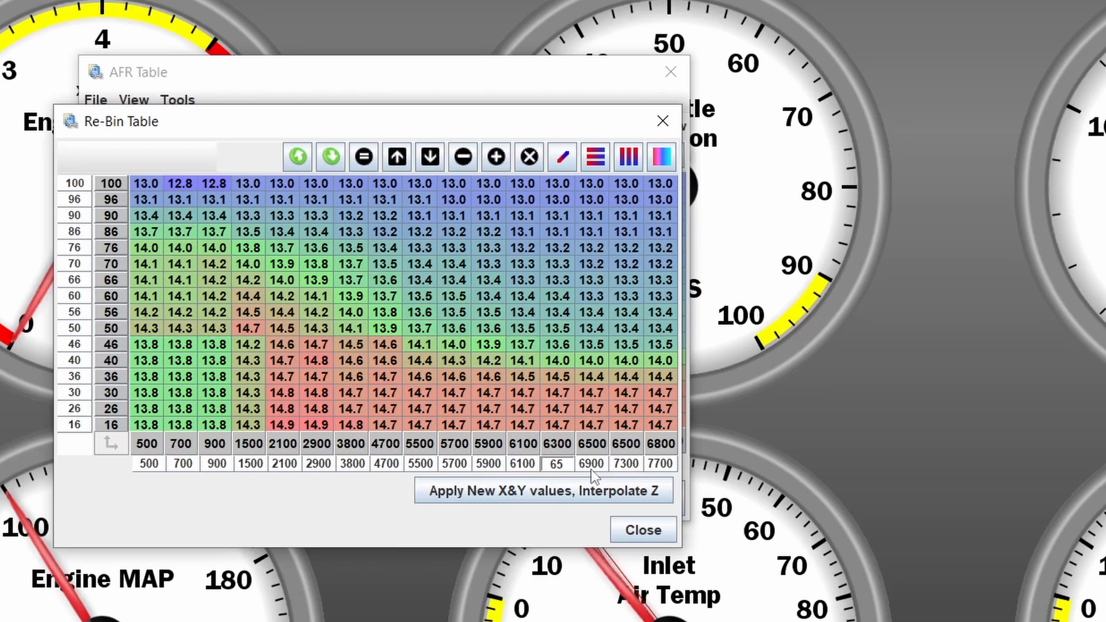
{"action": "type", "text": "00"}
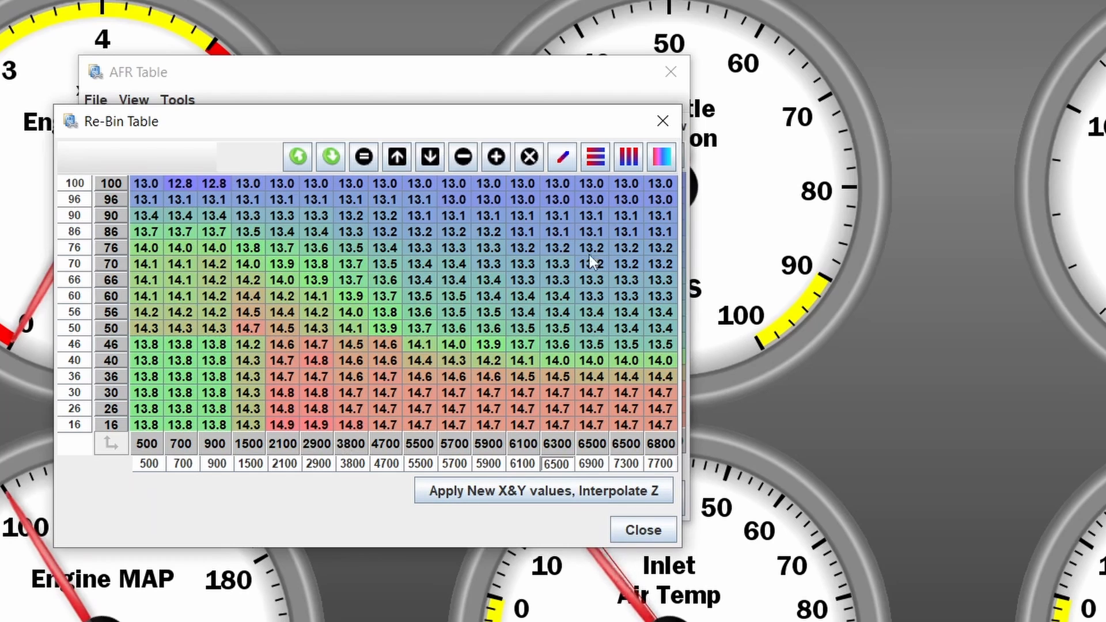
Step: Apply the new rpm axis with interpolated table values and burn the AFR table
{"action": "left_click", "coordinate": [590, 500]}
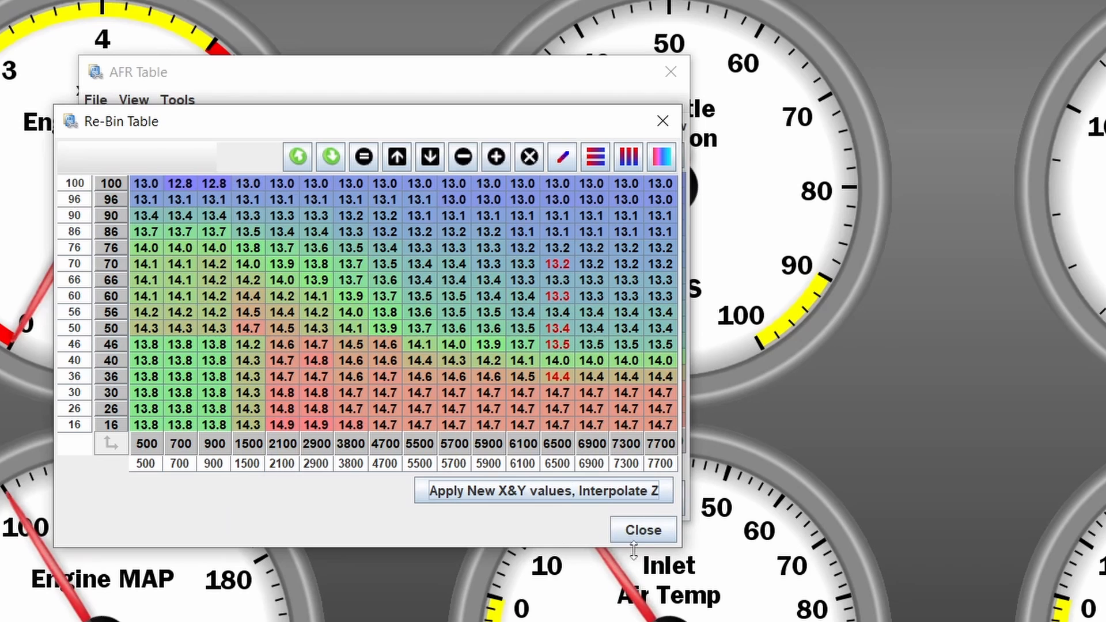
{"action": "left_click", "coordinate": [641, 530]}
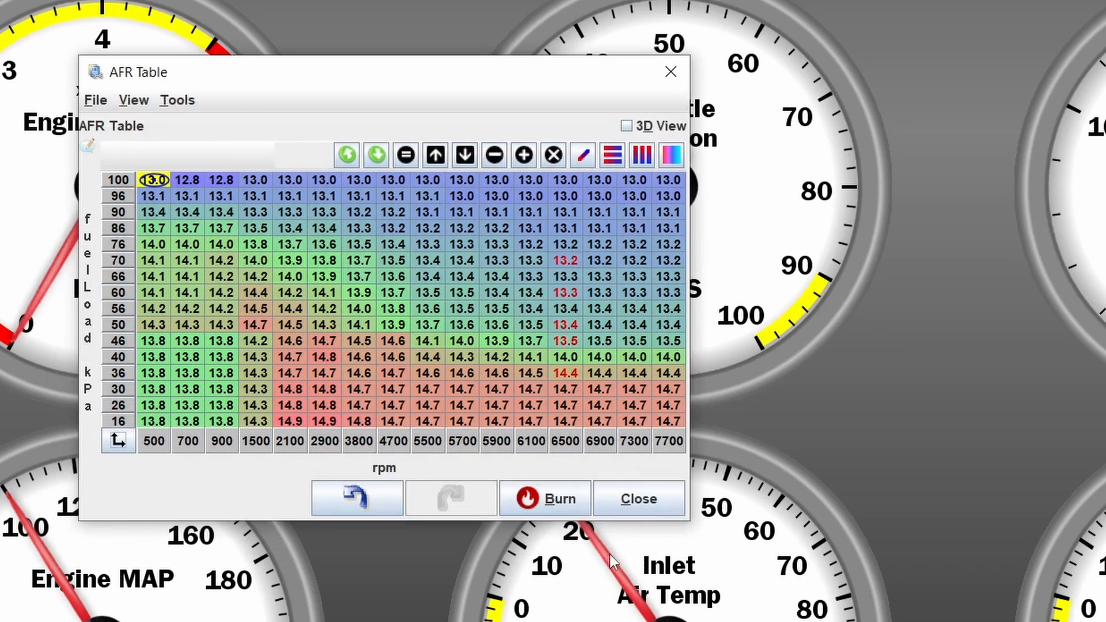
{"action": "left_click", "coordinate": [579, 486]}
Step: Re-bin the AFR table again and change the 70 kPa fuel load bin to 100 kPa
{"action": "left_click", "coordinate": [118, 442]}
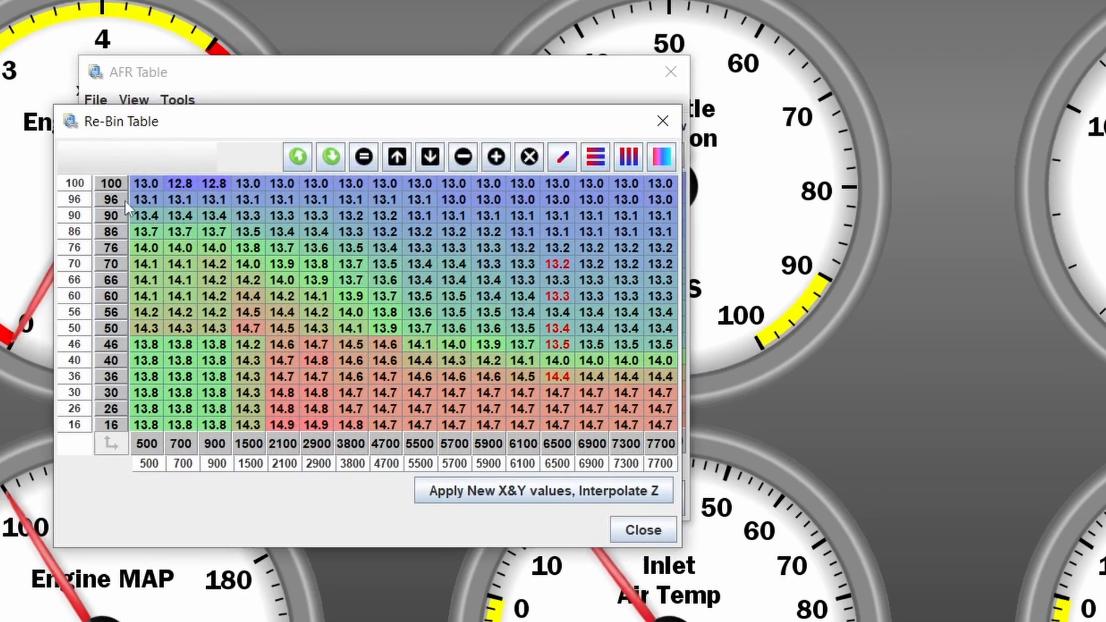
{"action": "left_click_drag", "start_coordinate": [154, 127], "coordinate": [246, 121]}
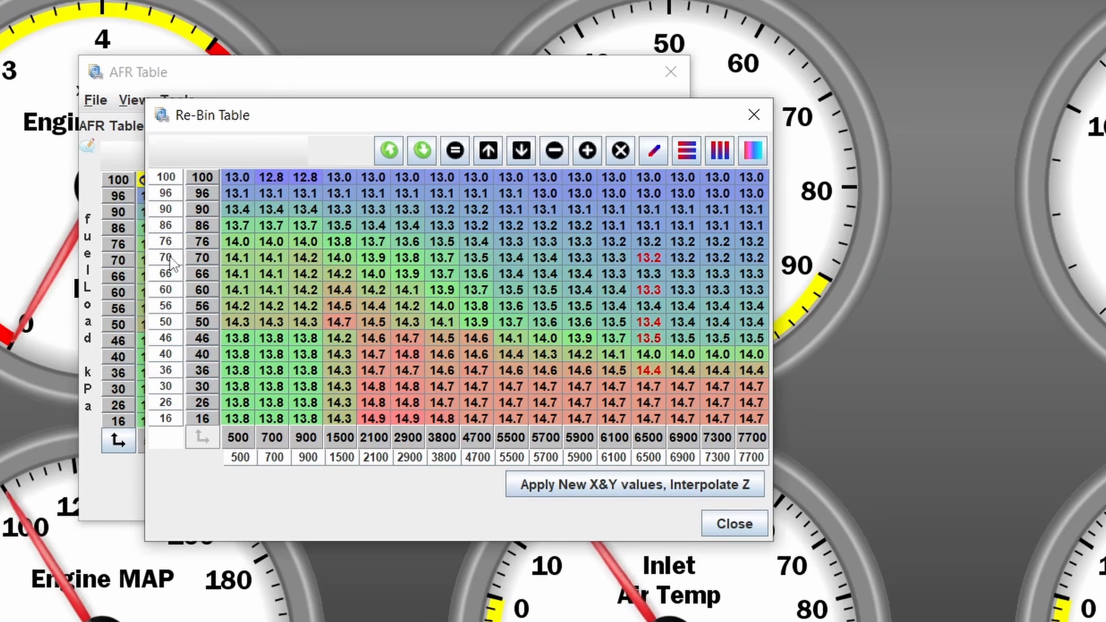
{"action": "left_click", "coordinate": [170, 260]}
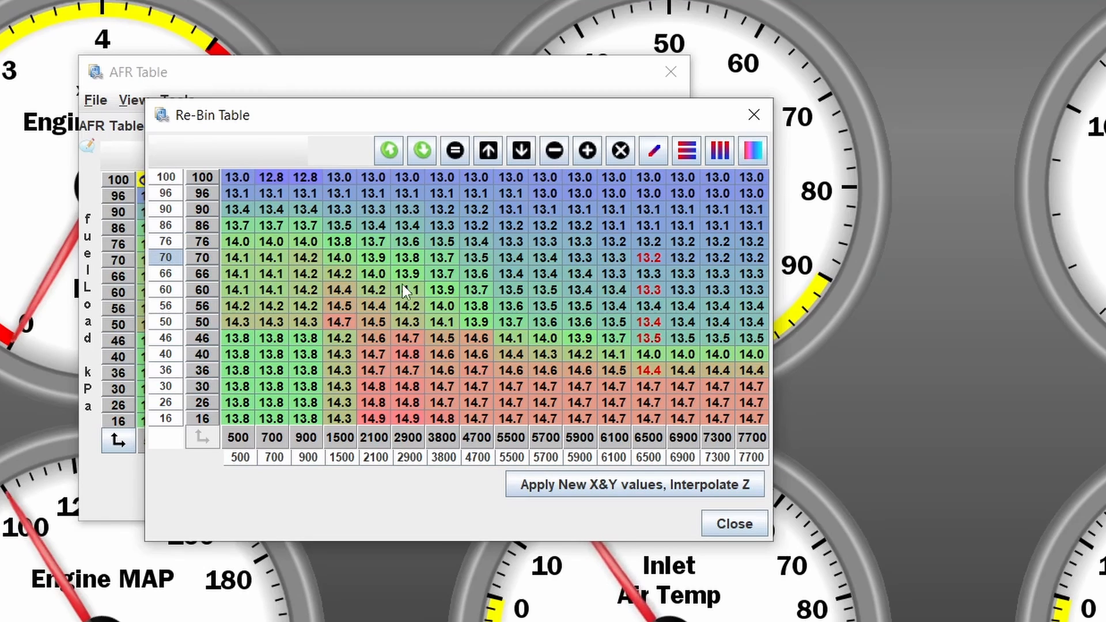
{"action": "type", "text": "100"}
{"action": "key", "text": "Return"}
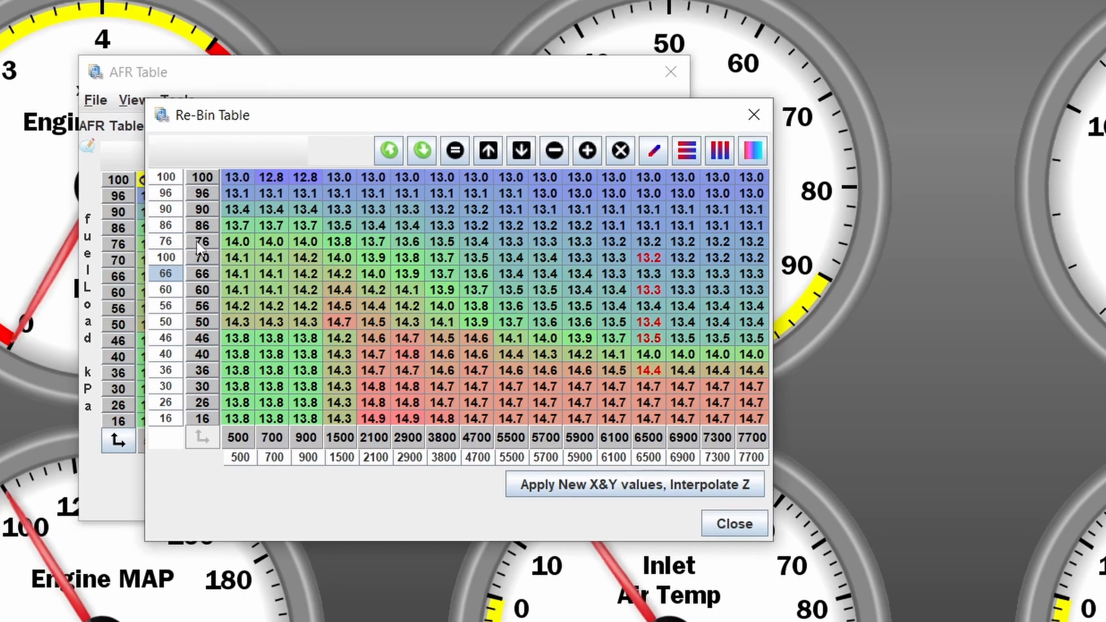
Step: Set the two highest fuel load bins to 230 and 220 kPa
{"action": "left_click", "coordinate": [171, 178]}
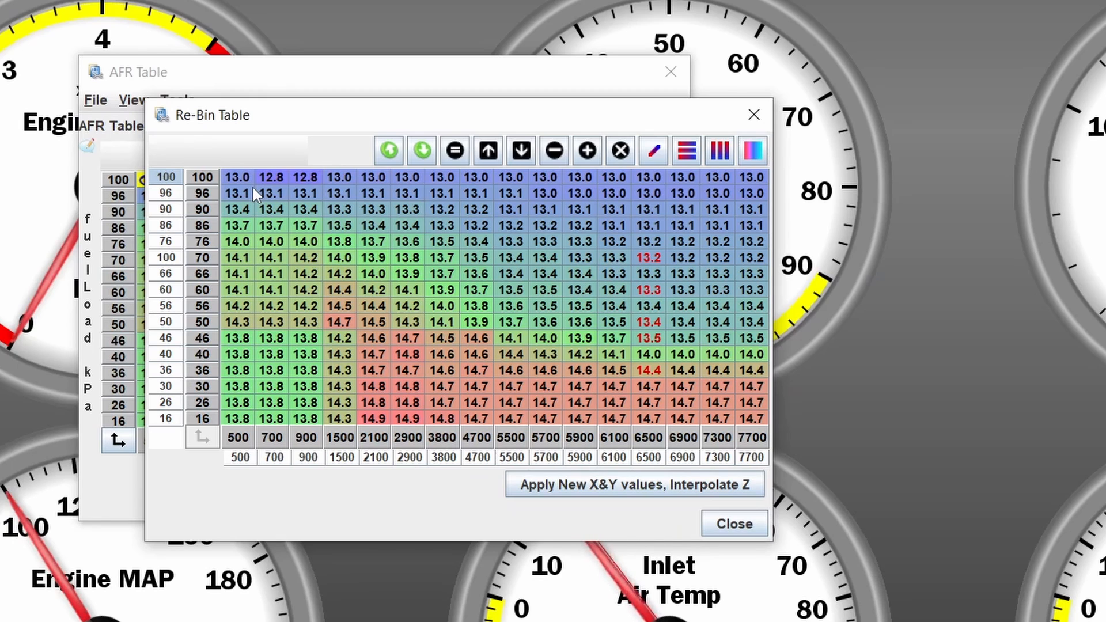
{"action": "type", "text": "230"}
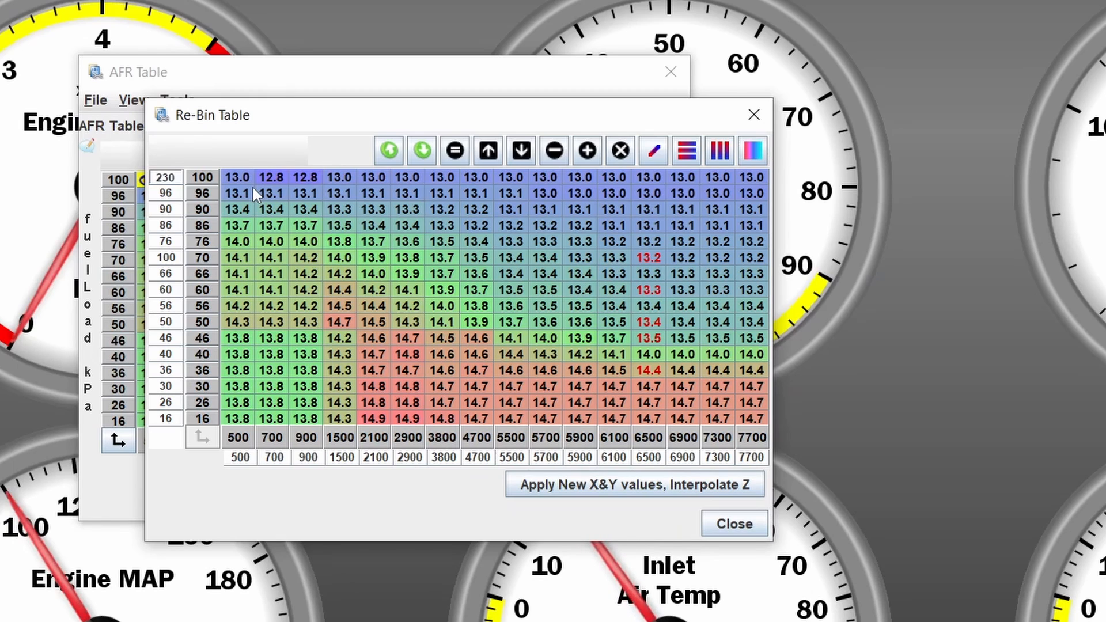
{"action": "key", "text": "Return"}
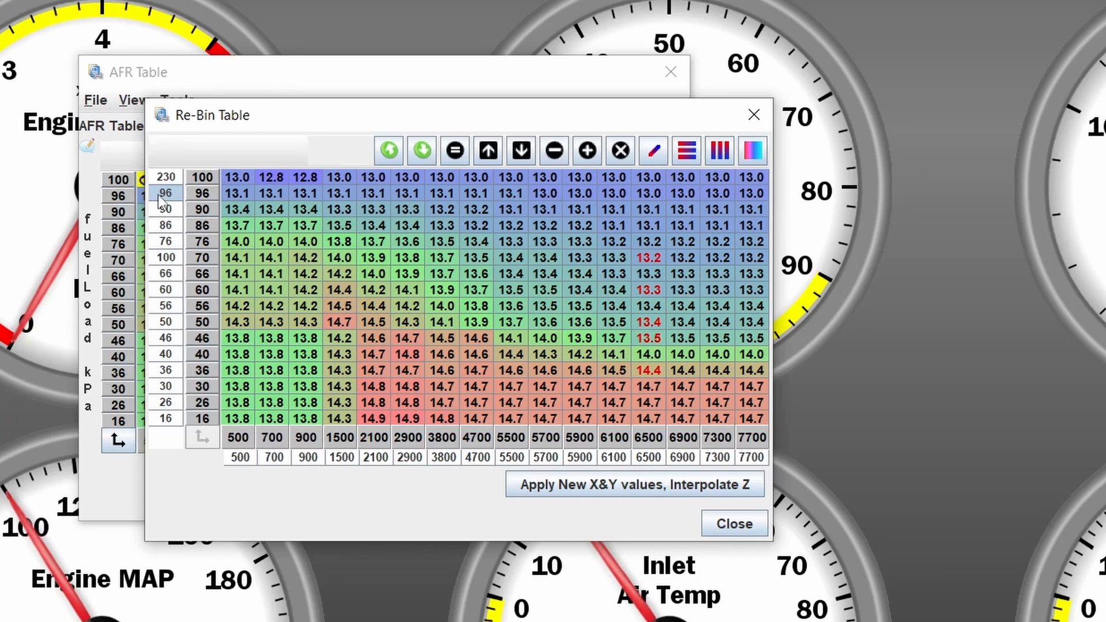
{"action": "type", "text": "220"}
{"action": "key", "text": "Return"}
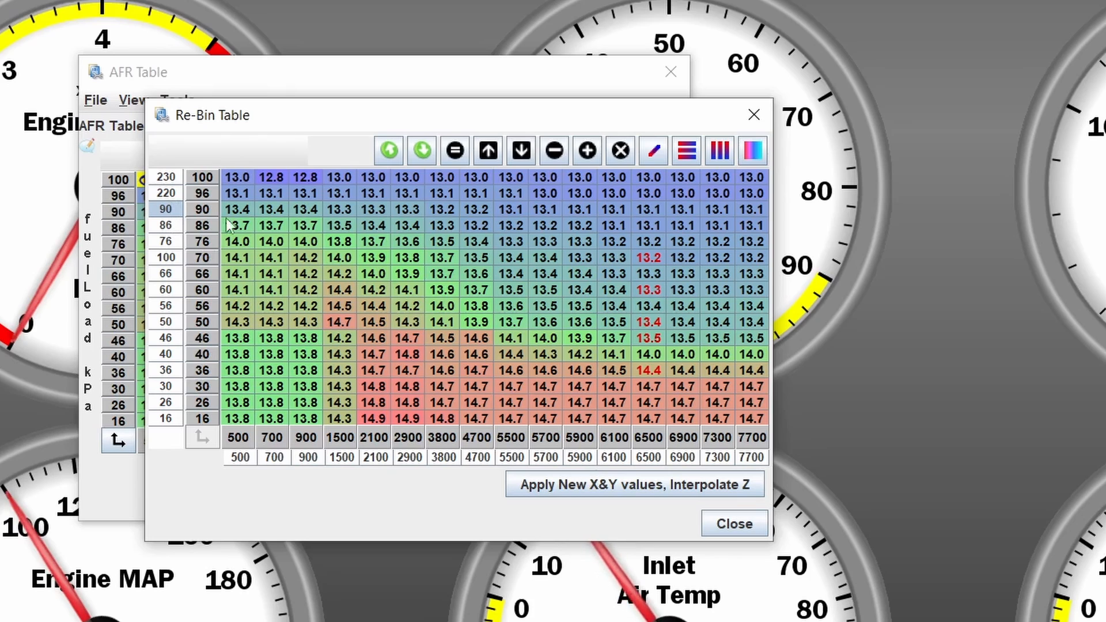
Step: Set the 90 and 86 kPa fuel load bins to 180 and 140 kPa
{"action": "type", "text": "180"}
{"action": "key", "text": "Return"}
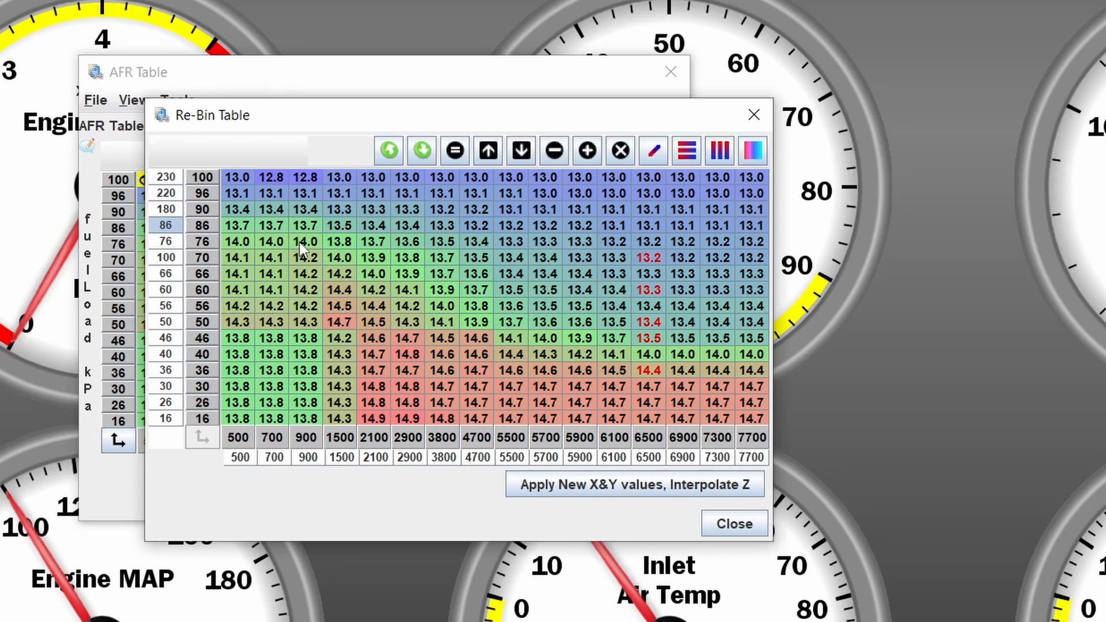
{"action": "type", "text": "140"}
{"action": "key", "text": "Return"}
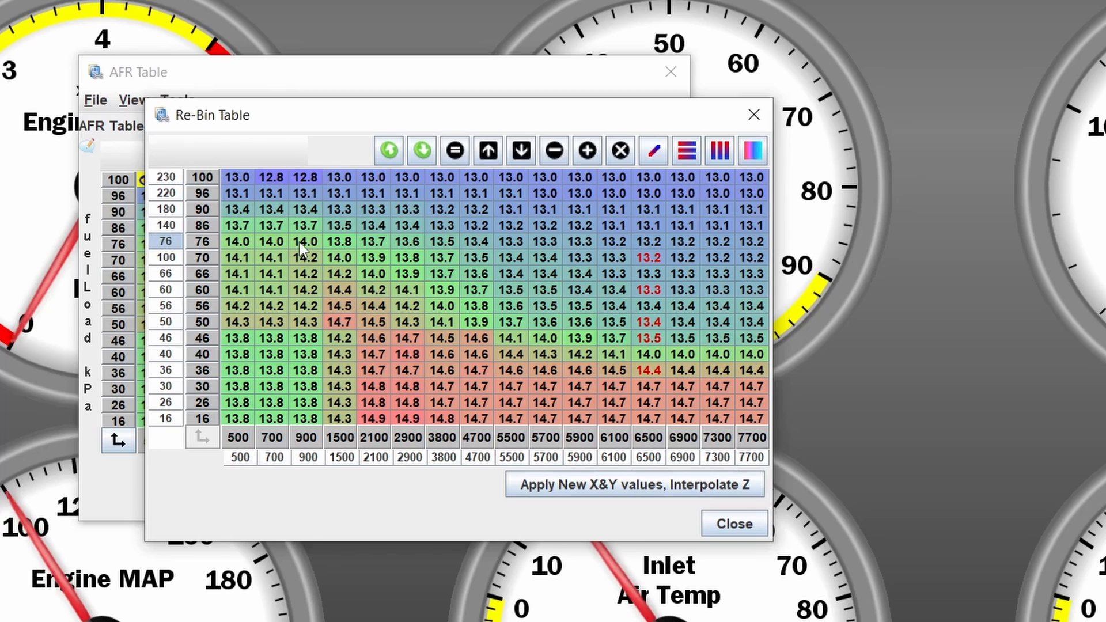
Step: Set the 76 kPa fuel load bin to 130 kPa
{"action": "key", "text": "BackSpace"}
{"action": "type", "text": "130"}
{"action": "key", "text": "Return"}
Step: Change the 140 kPa fuel load bin to 160 kPa and the 180 kPa bin to 190 kPa
{"action": "key", "text": "Up"}
{"action": "key", "text": "Up"}
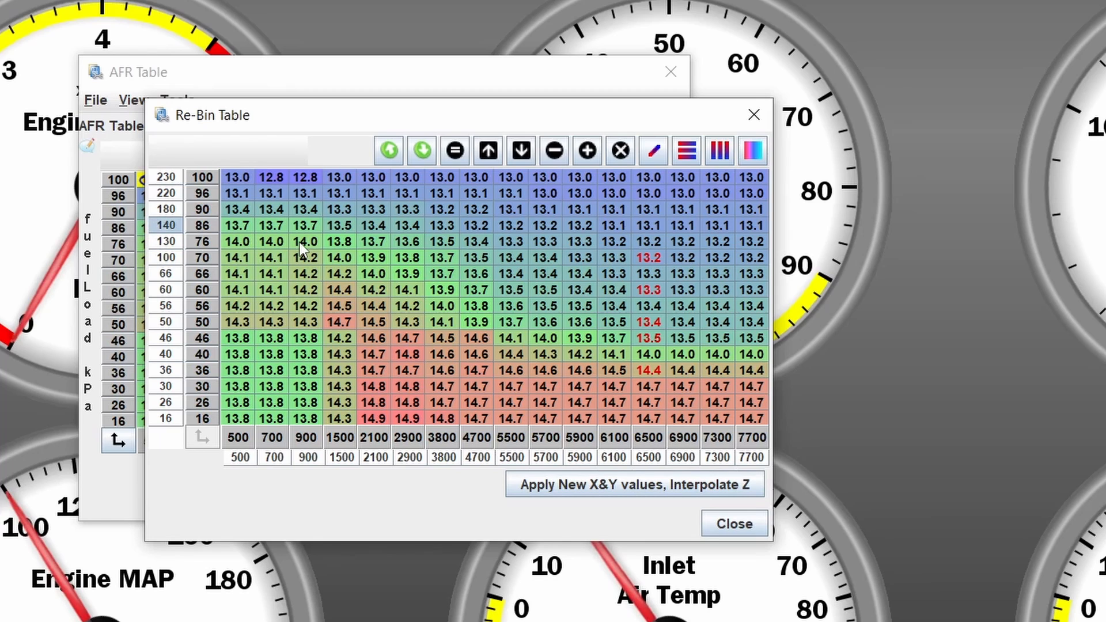
{"action": "key", "text": "BackSpace"}
{"action": "type", "text": "160"}
{"action": "key", "text": "Return"}
{"action": "key", "text": "Up"}
{"action": "key", "text": "Up"}
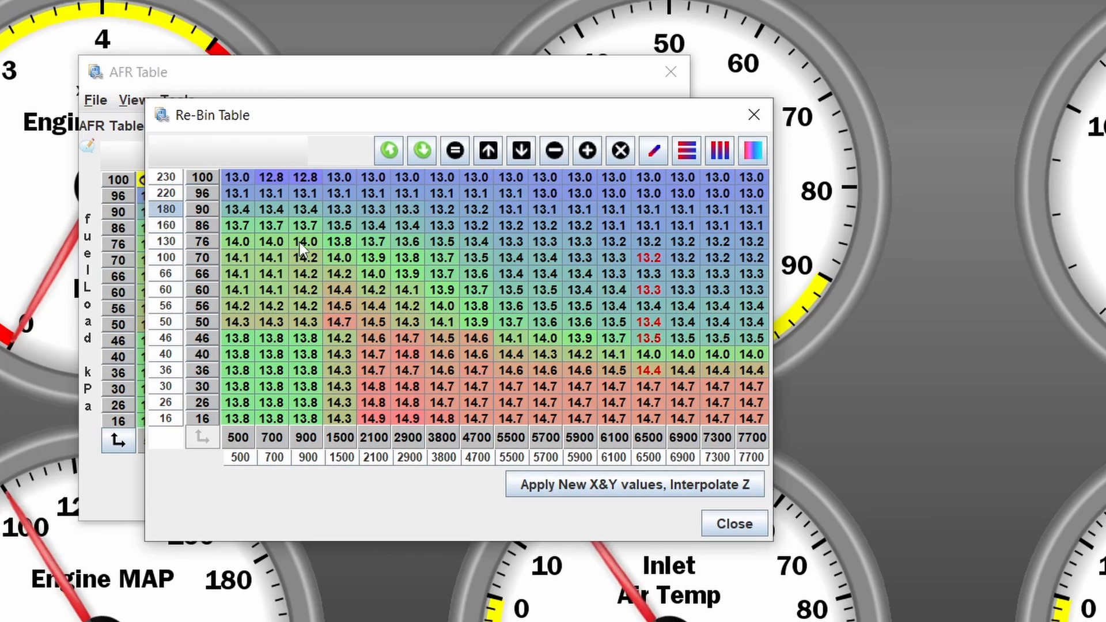
{"action": "key", "text": "BackSpace"}
{"action": "type", "text": "1900"}
{"action": "key", "text": "Return"}
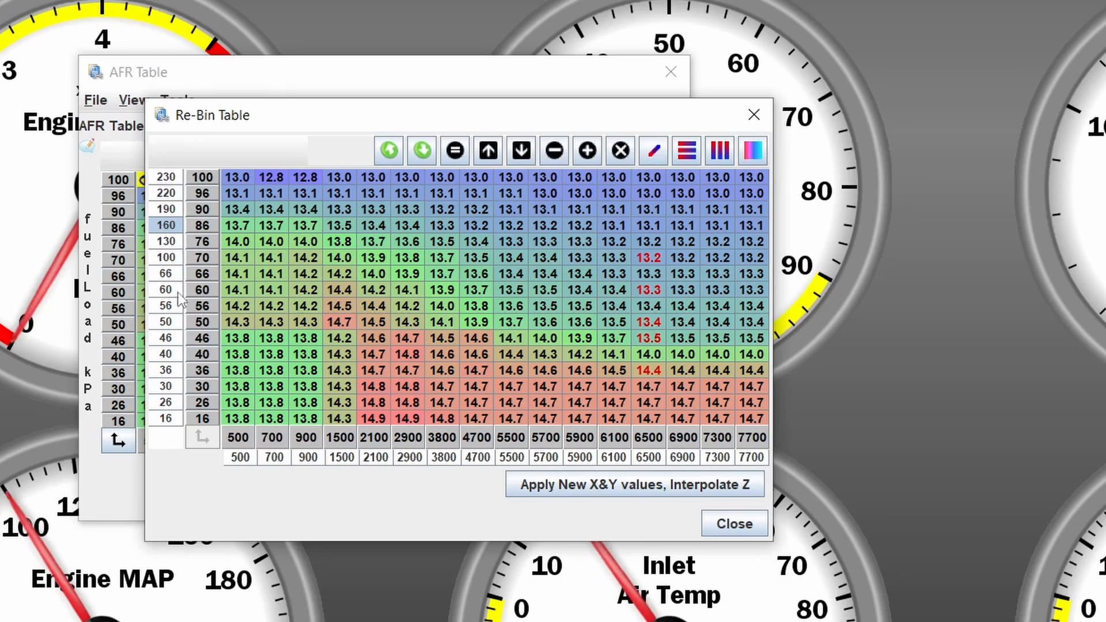
Step: Set the 66, 60, 56, 50 and 46 kPa fuel load bins to 85, 70, 60, 52 and 45 kPa
{"action": "left_click", "coordinate": [167, 274]}
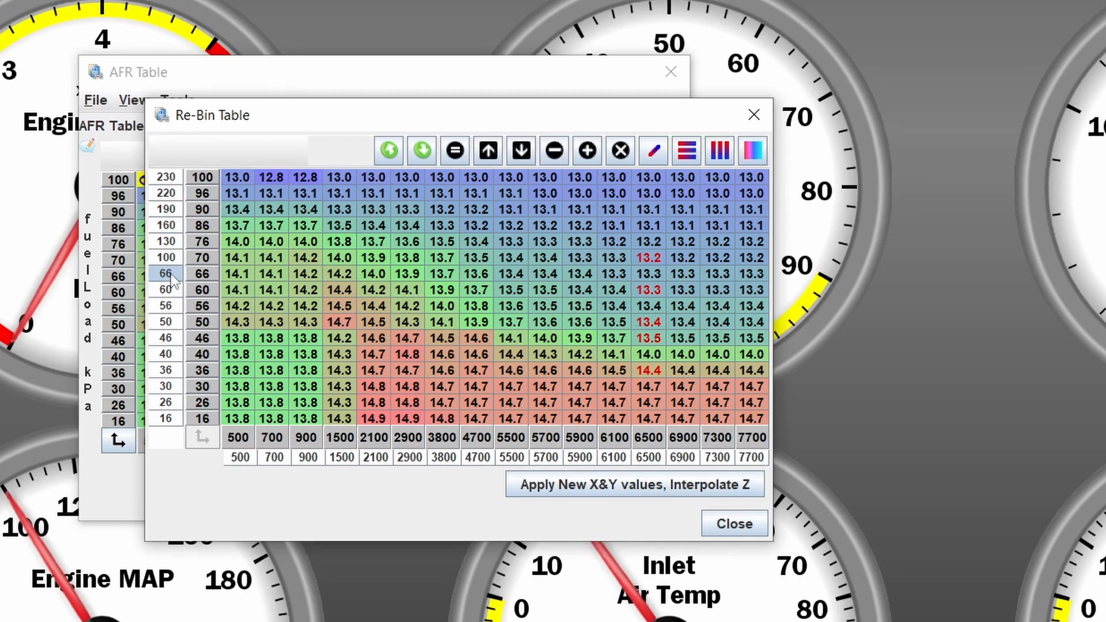
{"action": "type", "text": "85"}
{"action": "key", "text": "Return"}
{"action": "type", "text": "70"}
{"action": "key", "text": "Return"}
{"action": "type", "text": "60"}
{"action": "key", "text": "Return"}
{"action": "type", "text": "52"}
{"action": "key", "text": "Return"}
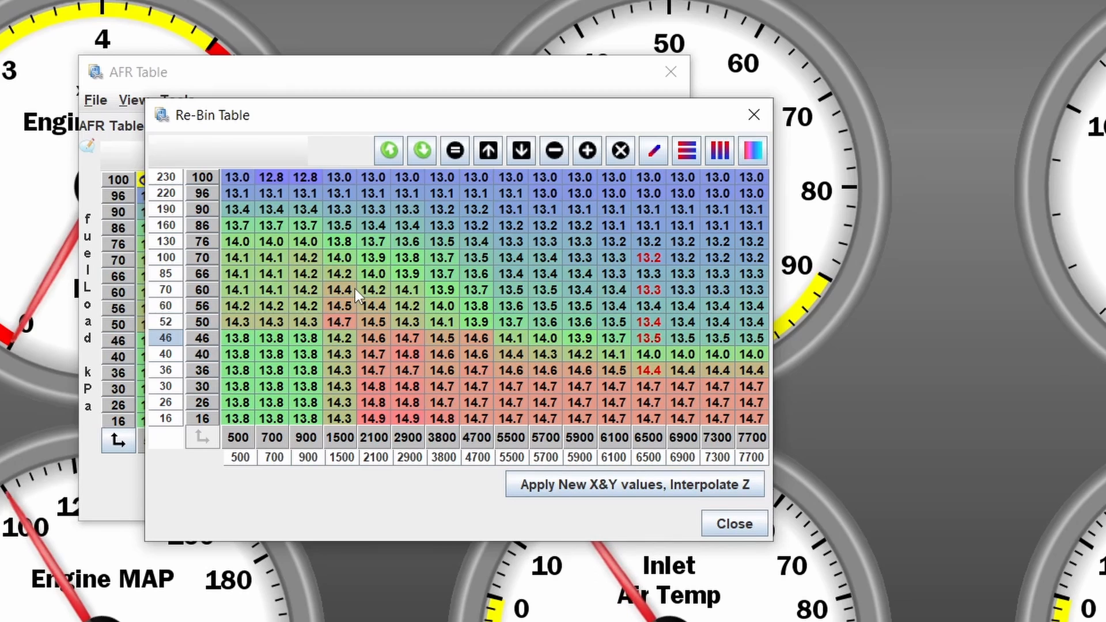
{"action": "type", "text": "45"}
{"action": "key", "text": "Return"}
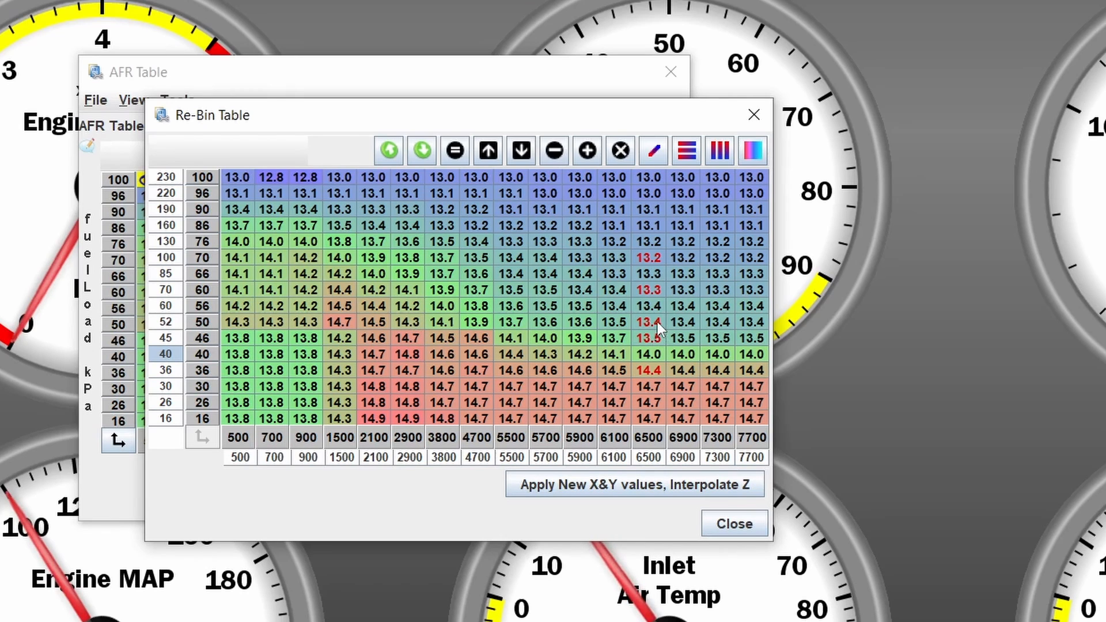
Step: Apply the new axis bins with interpolated AFR values and burn the re-binned AFR table
{"action": "mouse_move", "coordinate": [658, 323]}
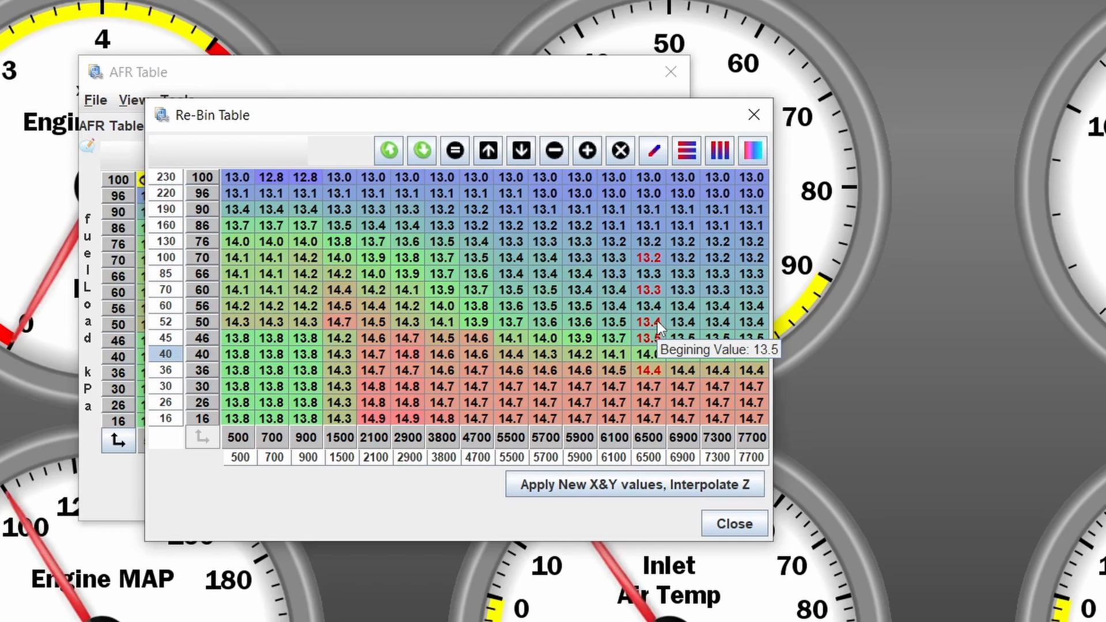
{"action": "mouse_move", "coordinate": [654, 369]}
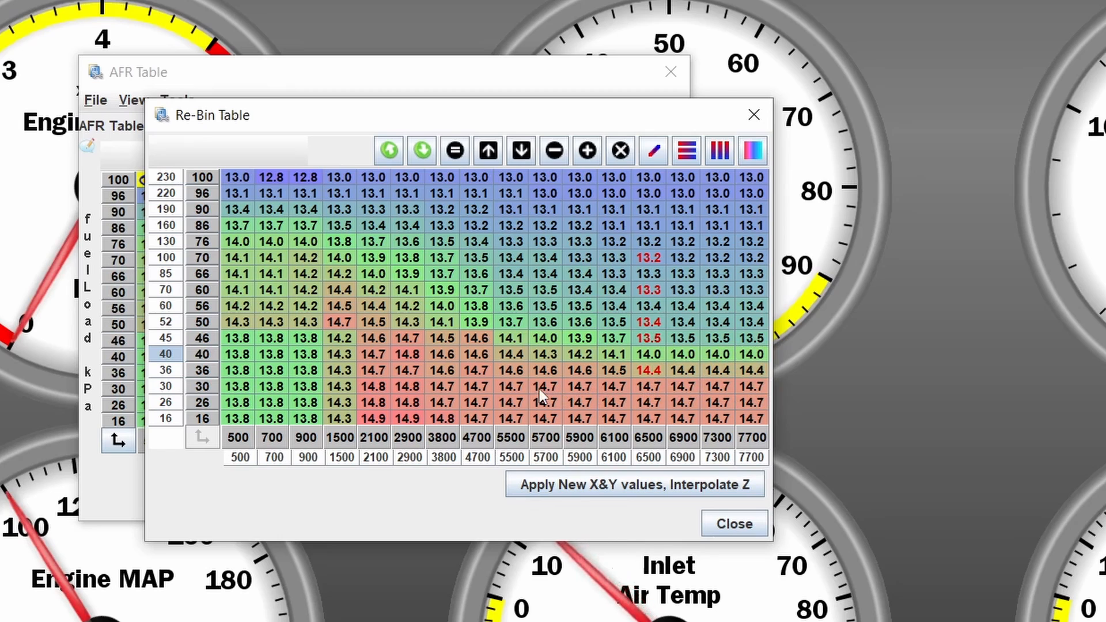
{"action": "left_click", "coordinate": [174, 420]}
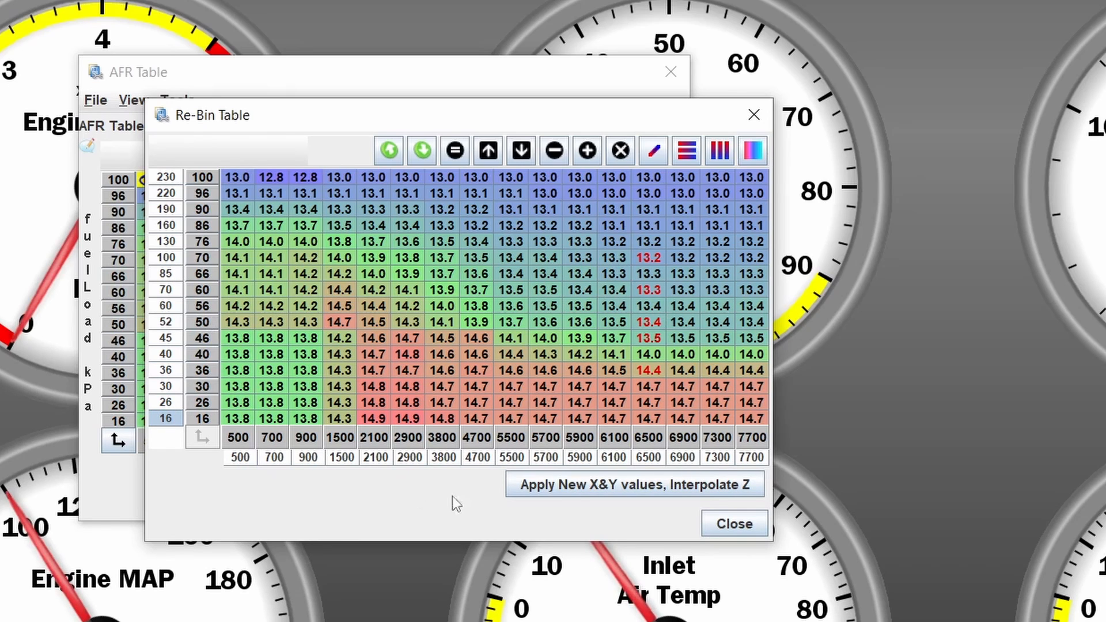
{"action": "left_click", "coordinate": [659, 489]}
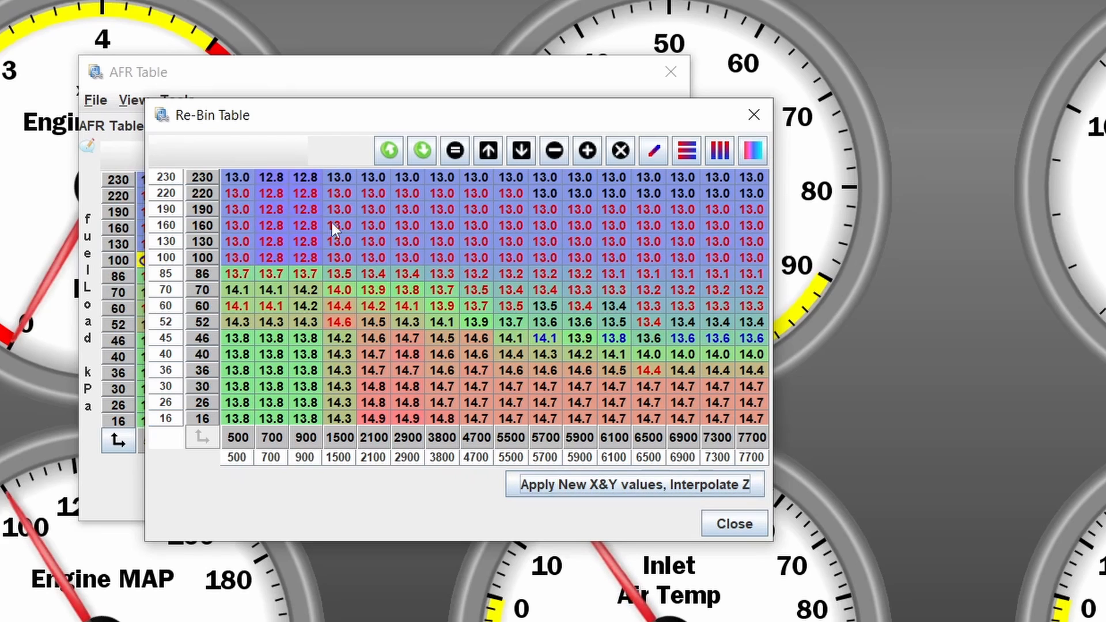
{"action": "left_click", "coordinate": [511, 226]}
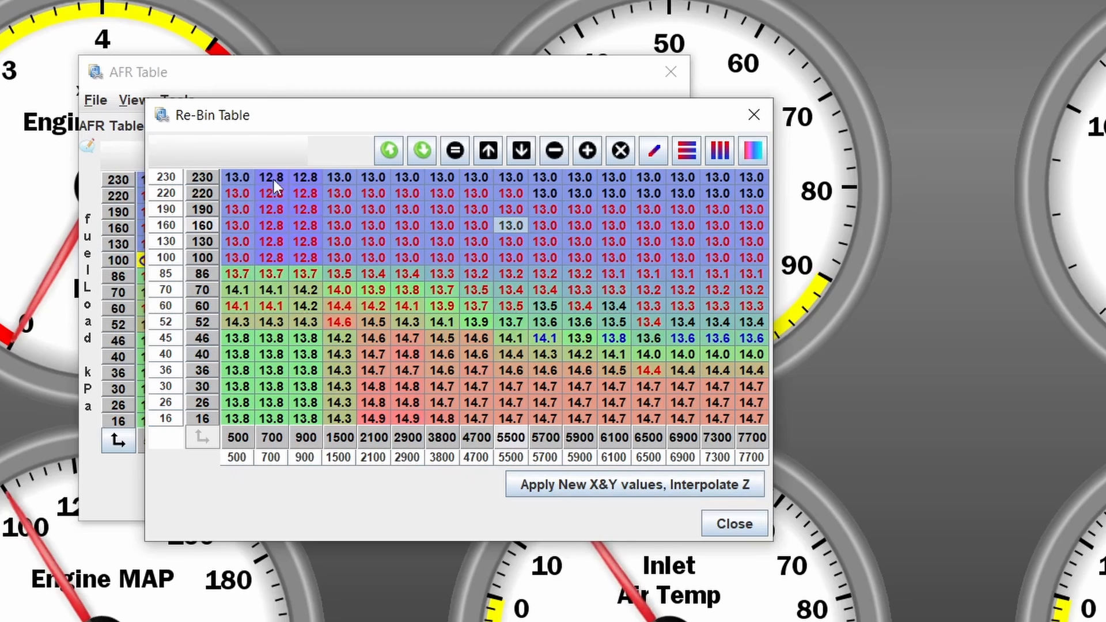
{"action": "left_click", "coordinate": [624, 209]}
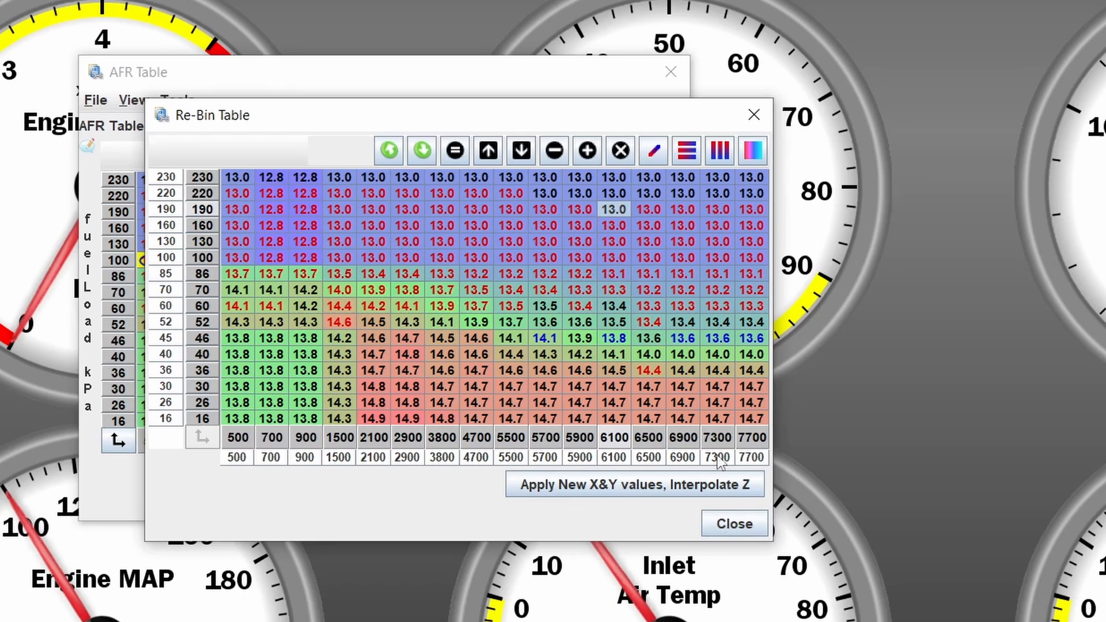
{"action": "left_click", "coordinate": [727, 523]}
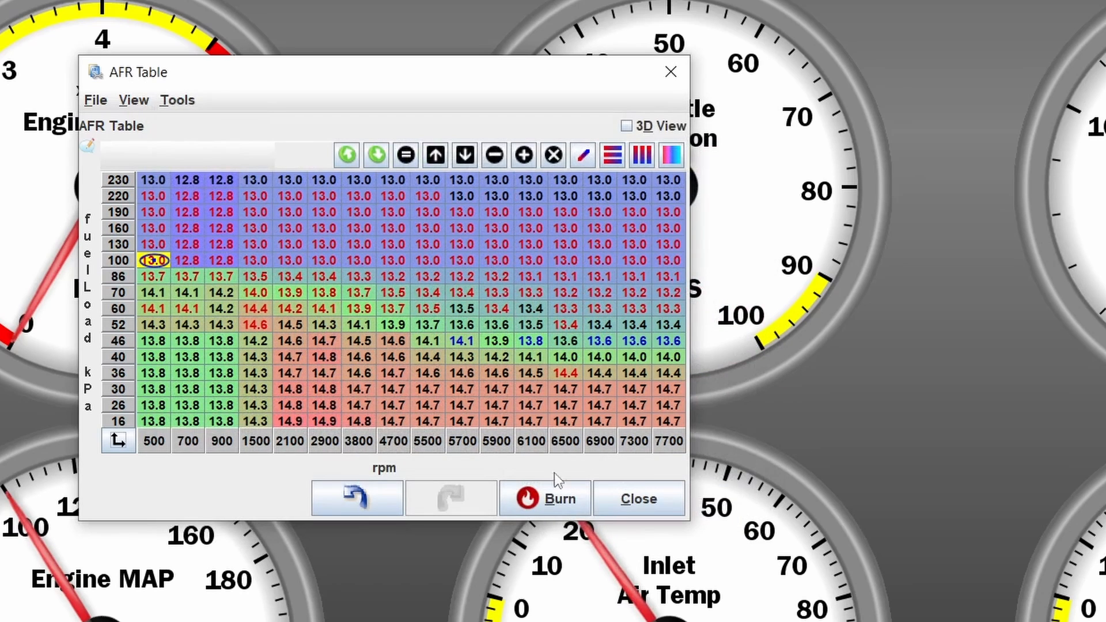
{"action": "left_click", "coordinate": [556, 497]}
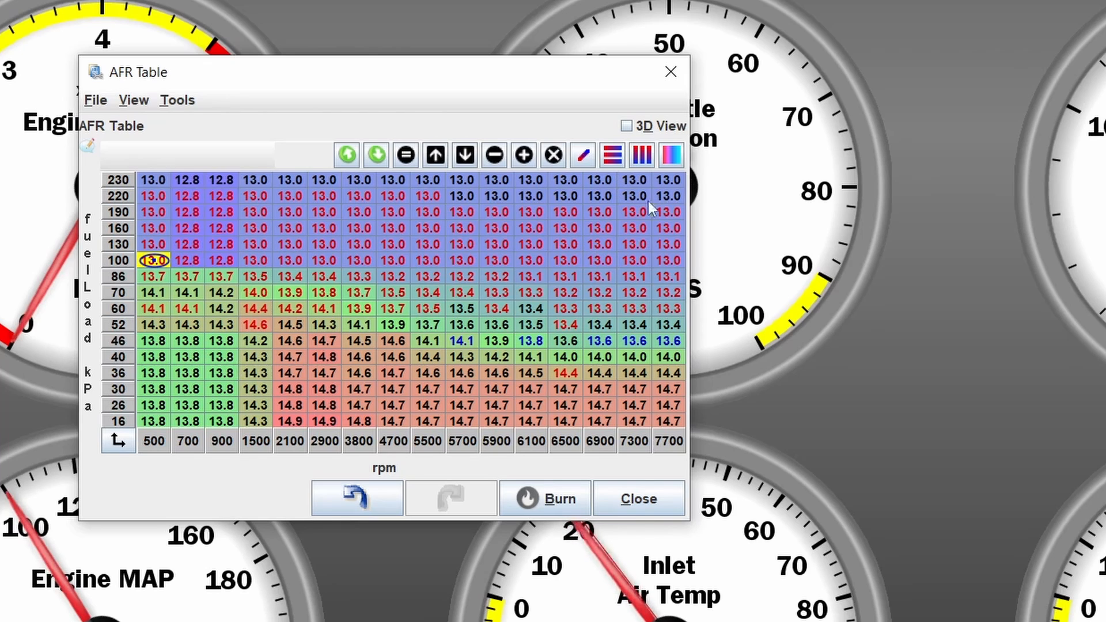
Step: Examine the re-binned AFR table as a 3D surface from several angles and return to the grid
{"action": "left_click", "coordinate": [627, 126]}
{"action": "left_click_drag", "start_coordinate": [630, 293], "coordinate": [264, 296]}
{"action": "left_click_drag", "start_coordinate": [589, 319], "coordinate": [519, 365]}
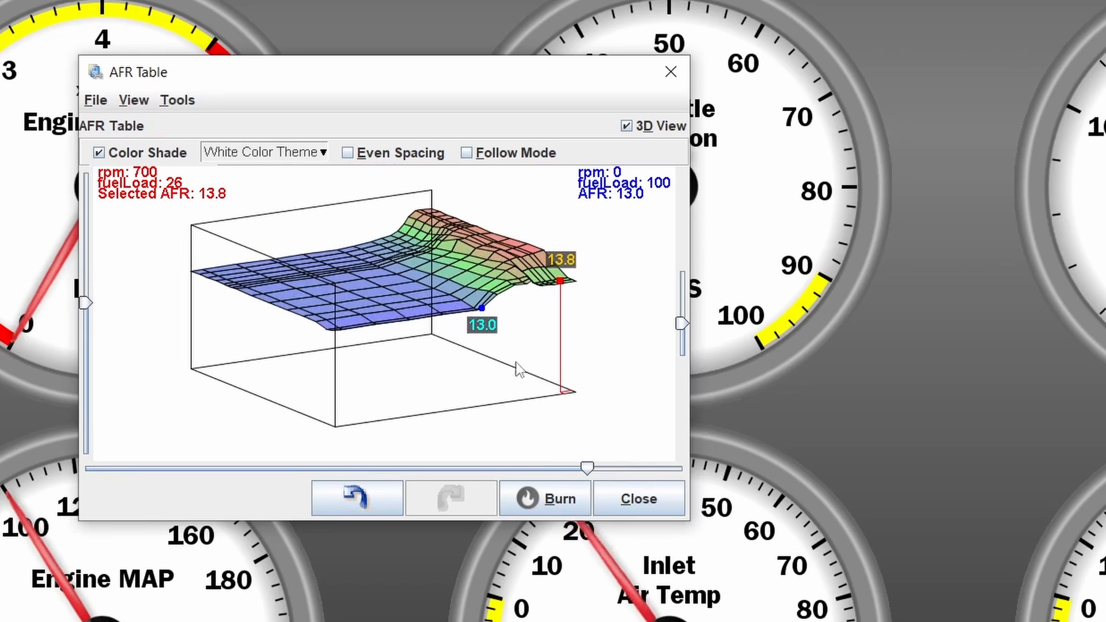
{"action": "left_click_drag", "start_coordinate": [598, 358], "coordinate": [457, 395]}
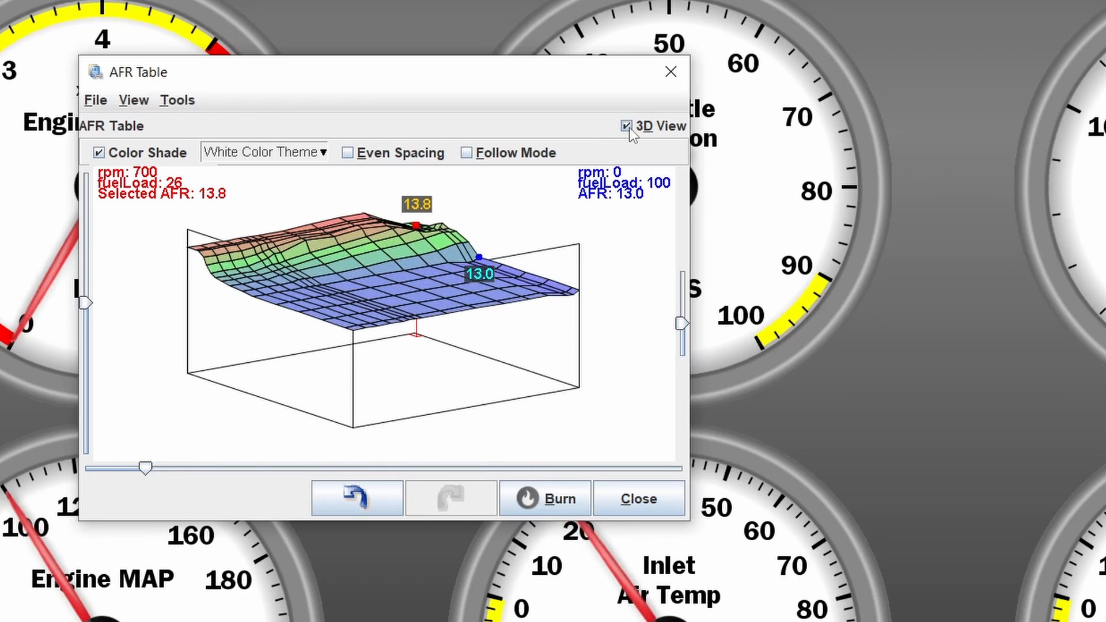
{"action": "left_click", "coordinate": [626, 126]}
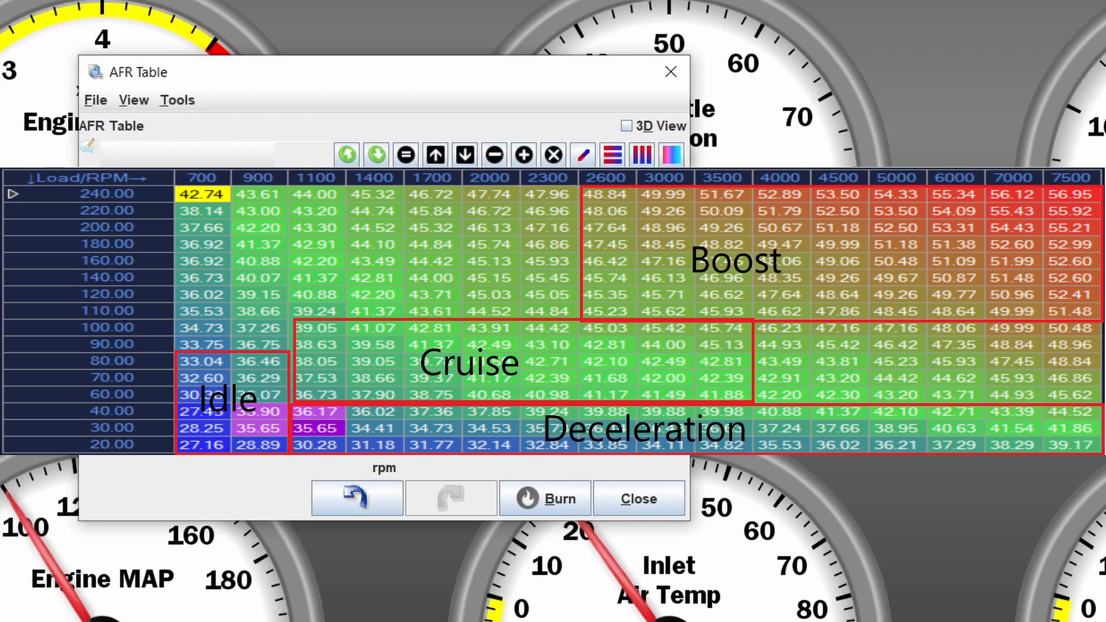
Step: Set the idle-region AFR targets from 500 to 900 rpm and 16 to 46 kPa to 14.7
{"action": "right_click", "coordinate": [224, 403]}
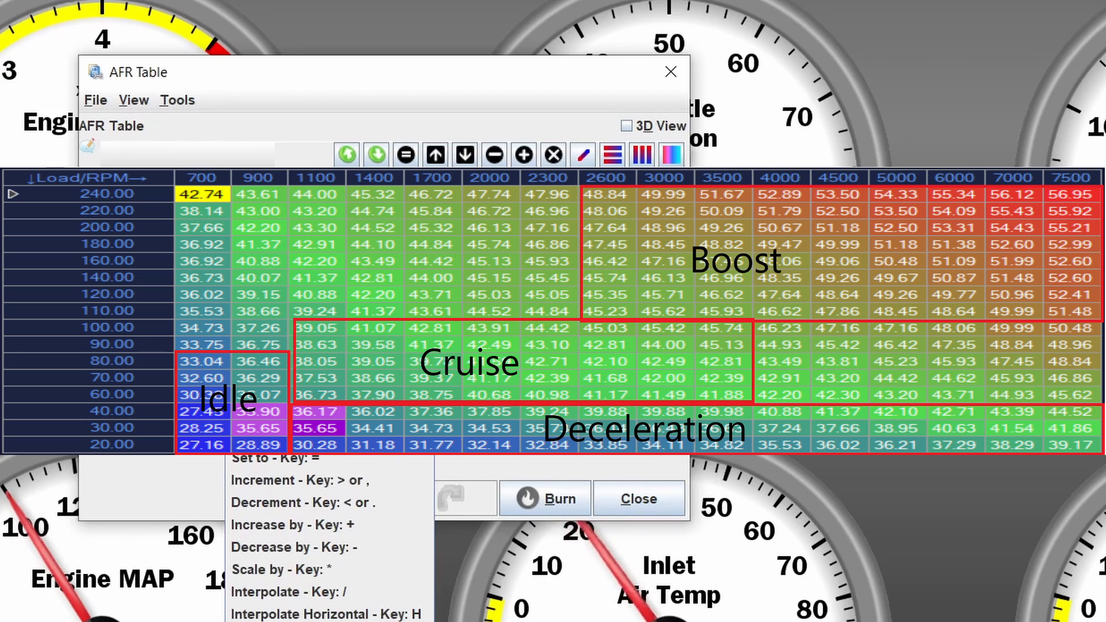
{"action": "left_click", "coordinate": [247, 413]}
{"action": "left_click_drag", "start_coordinate": [247, 414], "coordinate": [252, 422]}
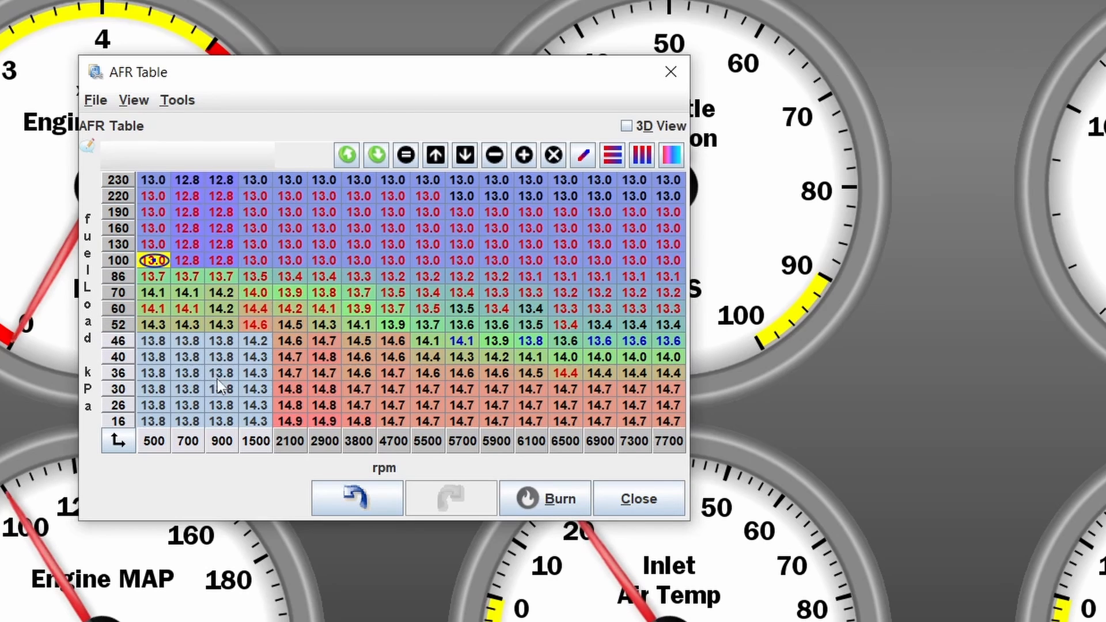
{"action": "left_click", "coordinate": [229, 341]}
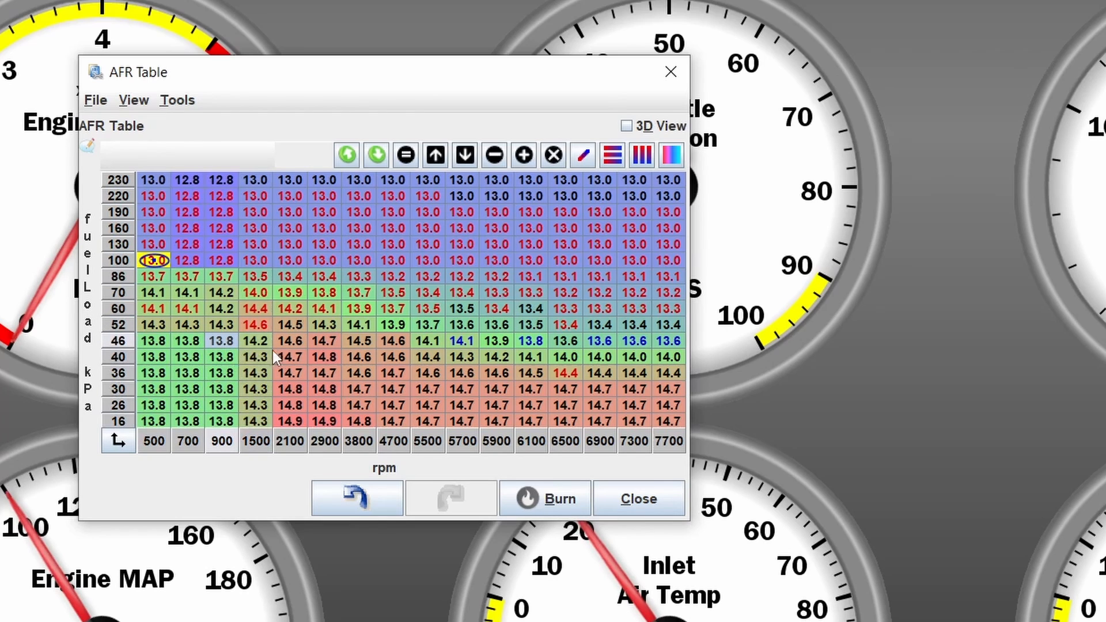
{"action": "left_click_drag", "start_coordinate": [224, 341], "coordinate": [156, 420]}
{"action": "type", "text": "14.7"}
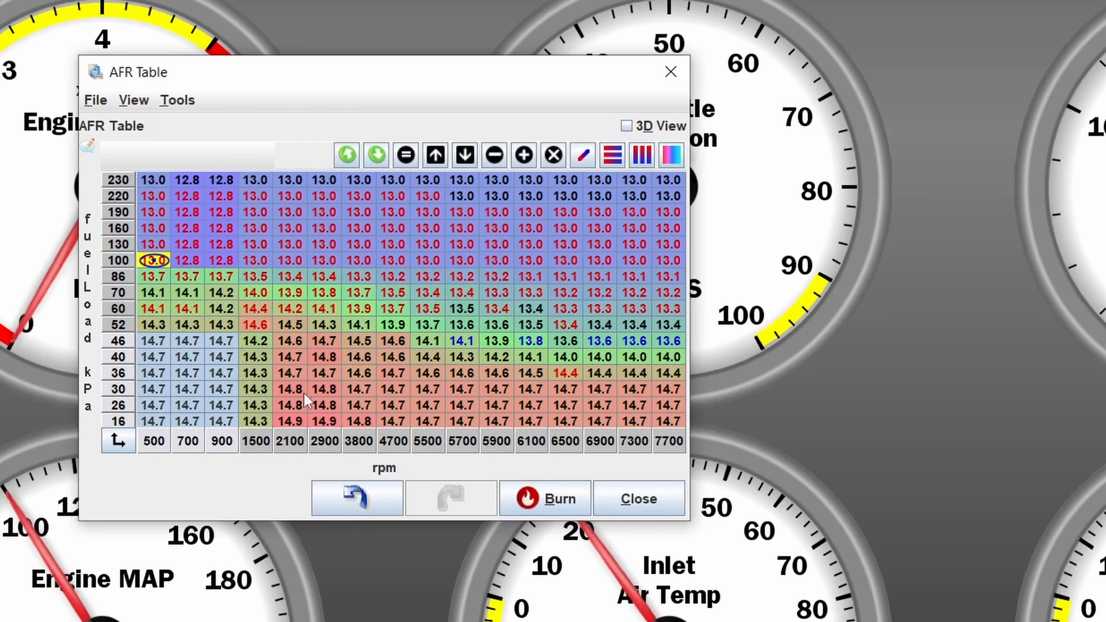
Step: Set the 1500 rpm AFR targets from 16 to 46 kPa to 14.7 and burn the table
{"action": "left_click_drag", "start_coordinate": [264, 342], "coordinate": [258, 416]}
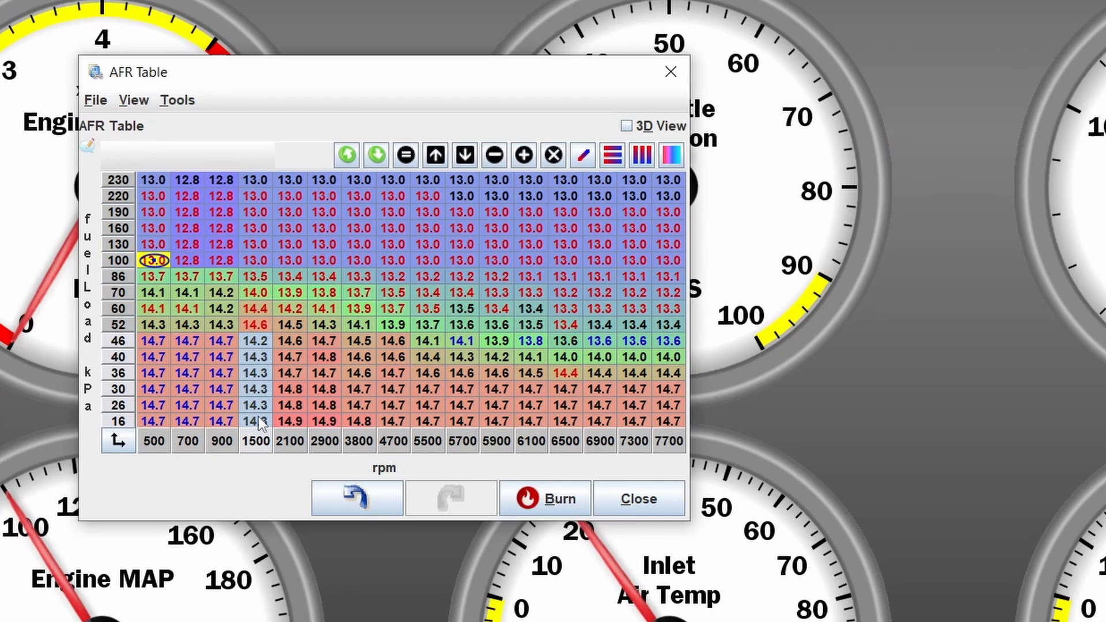
{"action": "type", "text": "14.7"}
{"action": "left_click", "coordinate": [561, 499]}
Step: Highlight the idle block (500–1500 rpm, 16–46 kPa) and the cruise block (2100–6900 rpm, 30–70 kPa) in the AFR table
{"action": "left_click_drag", "start_coordinate": [148, 342], "coordinate": [261, 424]}
{"action": "left_click", "coordinate": [328, 353]}
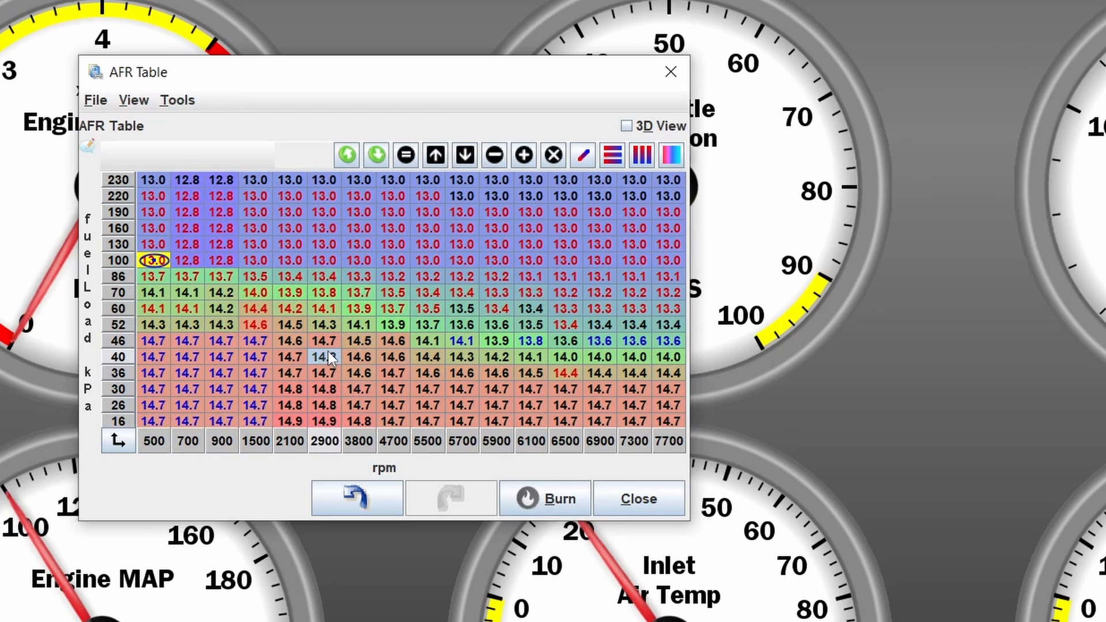
{"action": "left_click_drag", "start_coordinate": [253, 339], "coordinate": [151, 421]}
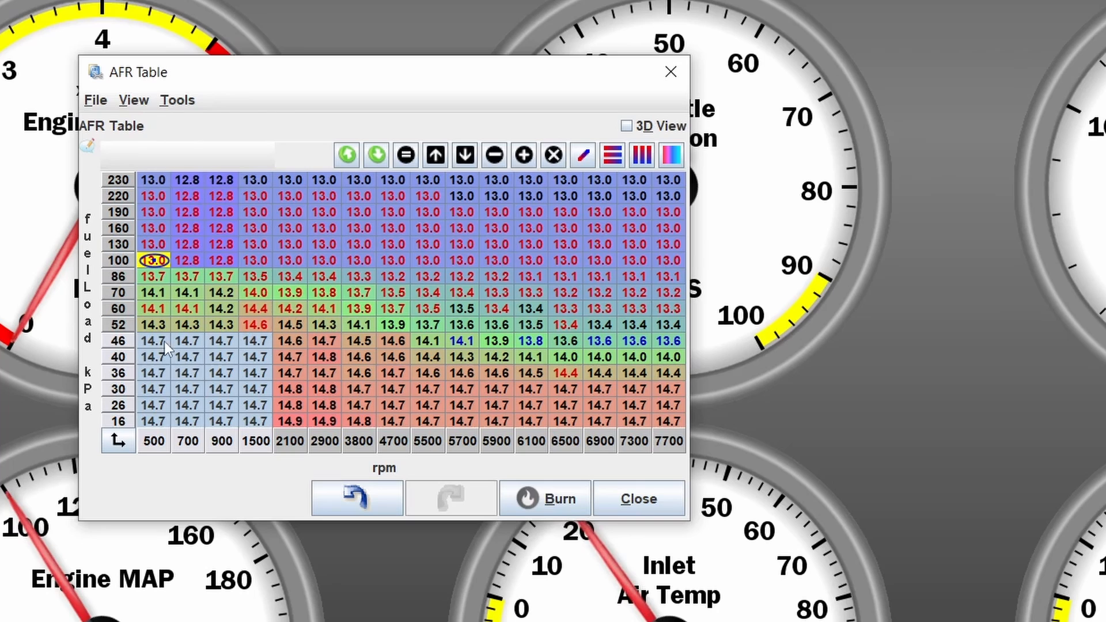
{"action": "left_click", "coordinate": [357, 356]}
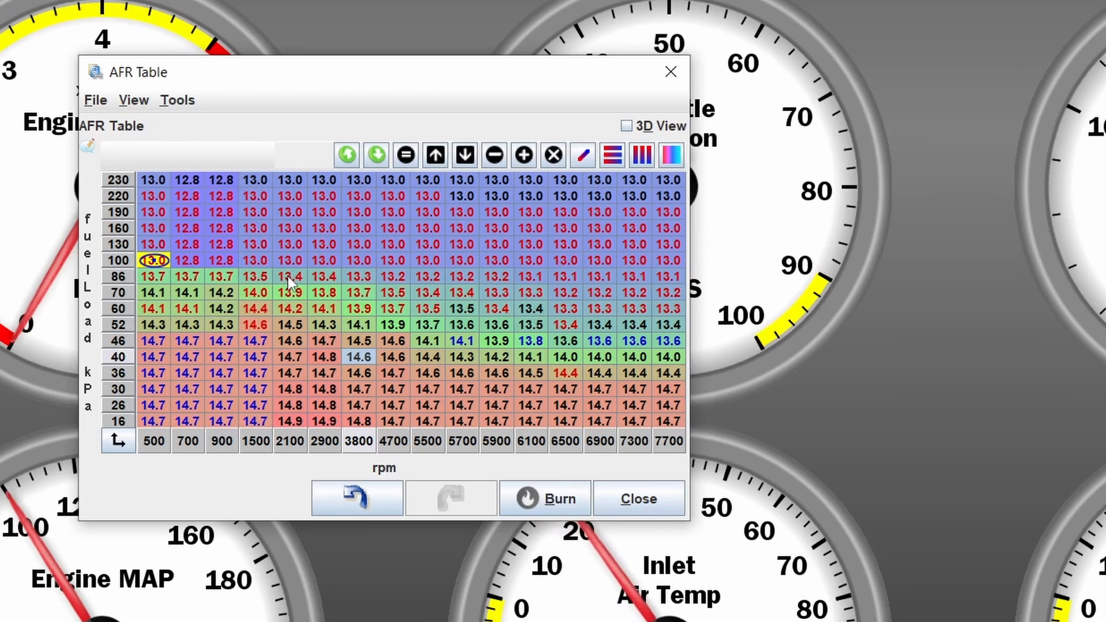
{"action": "left_click_drag", "start_coordinate": [299, 296], "coordinate": [606, 389]}
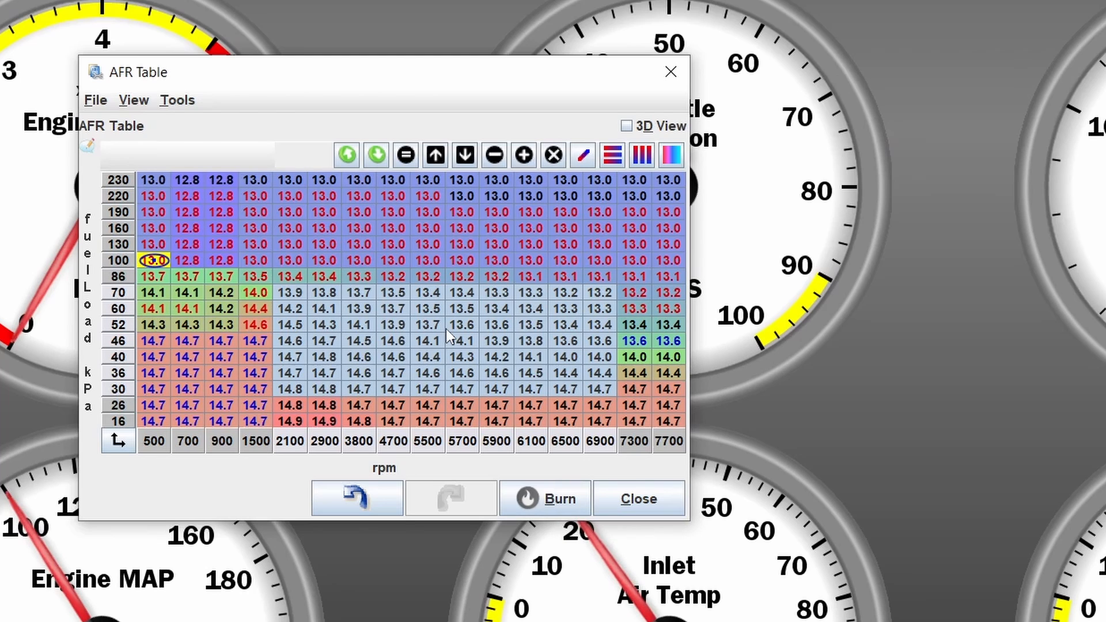
Step: Set the 46 kPa AFR targets from 3800 to 6100 rpm to 15.0
{"action": "left_click", "coordinate": [405, 323]}
{"action": "left_click_drag", "start_coordinate": [340, 329], "coordinate": [484, 340]}
{"action": "left_click_drag", "start_coordinate": [348, 341], "coordinate": [542, 346]}
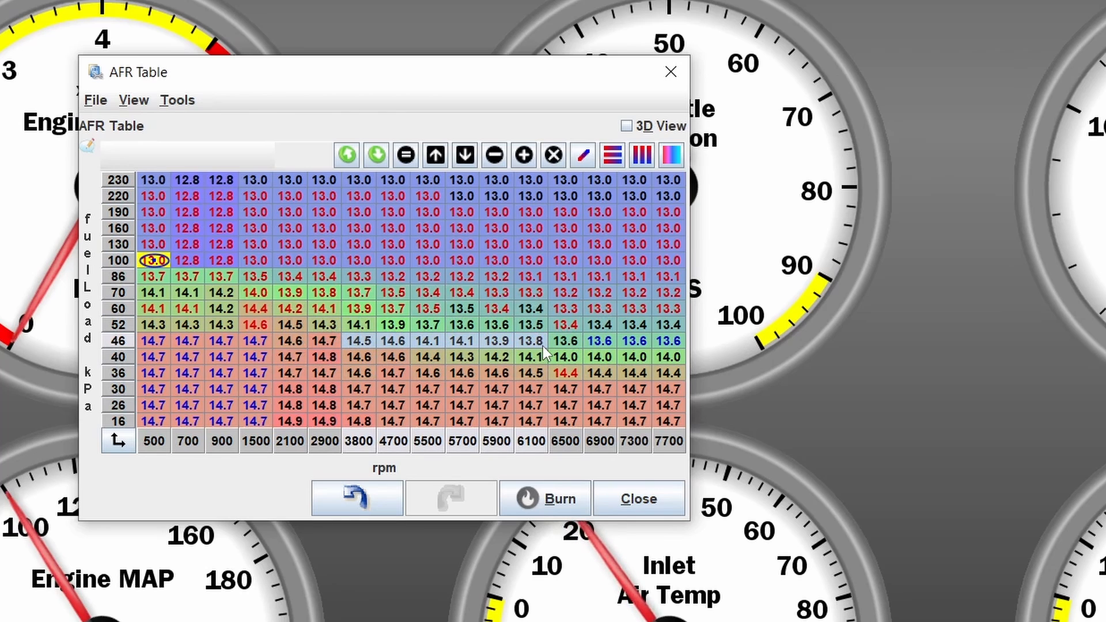
{"action": "type", "text": "15"}
{"action": "key", "text": "Return"}
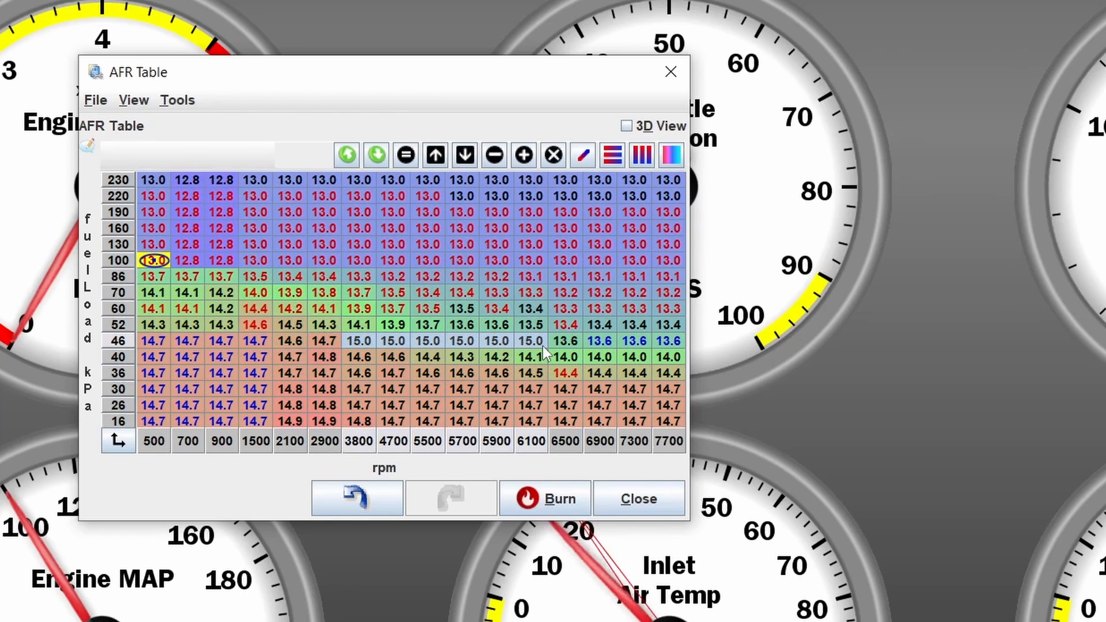
Step: Set the 46 kPa AFR targets from 3800 to 6100 rpm to 15.3
{"action": "left_click", "coordinate": [544, 345]}
{"action": "left_click_drag", "start_coordinate": [541, 344], "coordinate": [361, 341]}
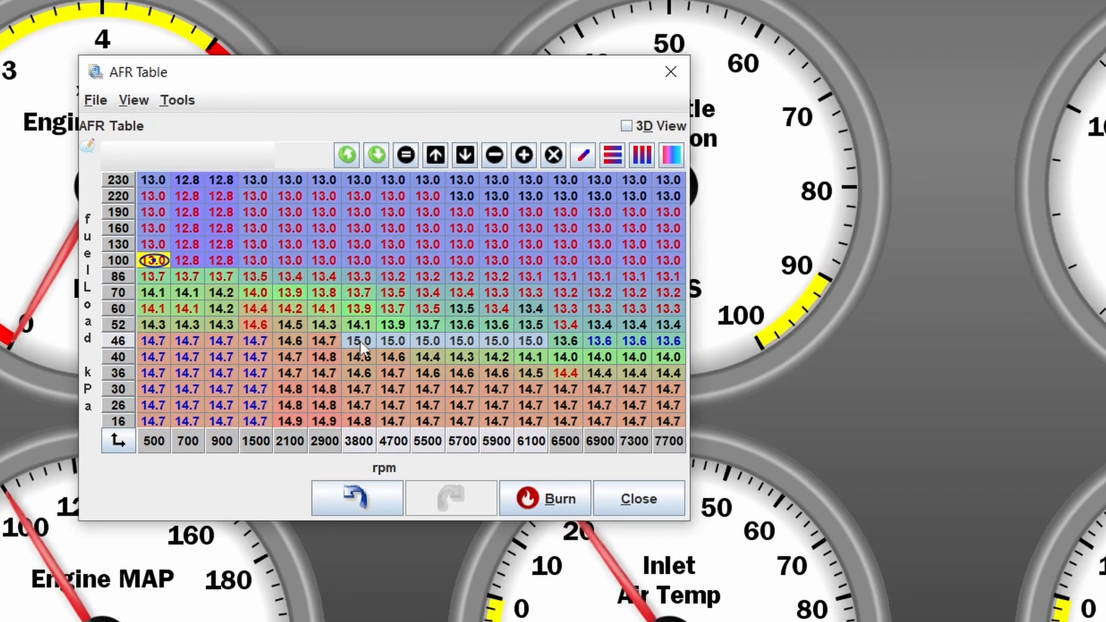
{"action": "type", "text": "15.3"}
{"action": "key", "text": "Return"}
{"action": "left_click", "coordinate": [525, 344]}
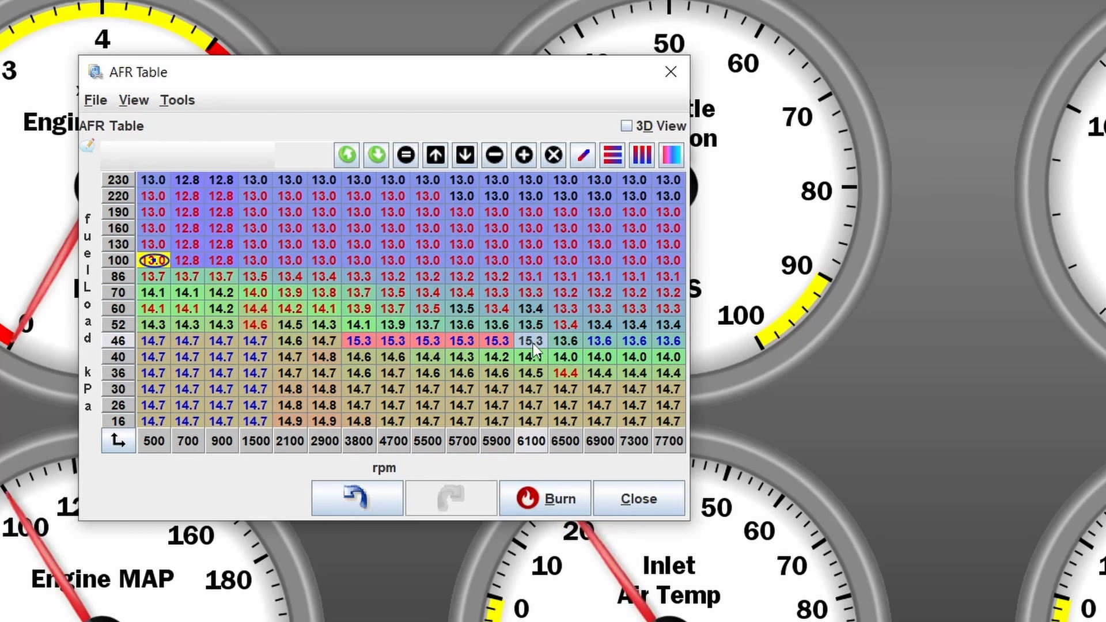
Step: Interpolate the AFR targets vertically between 46 and 30 kPa for 3800 to 6100 rpm
{"action": "mouse_move", "coordinate": [533, 343]}
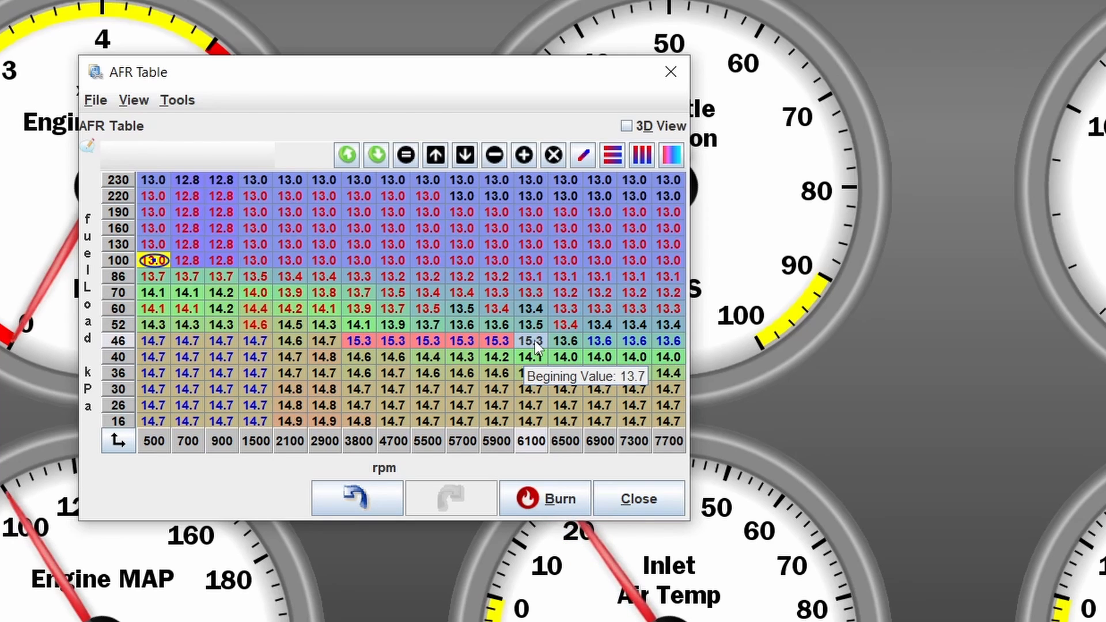
{"action": "left_click_drag", "start_coordinate": [536, 340], "coordinate": [355, 384]}
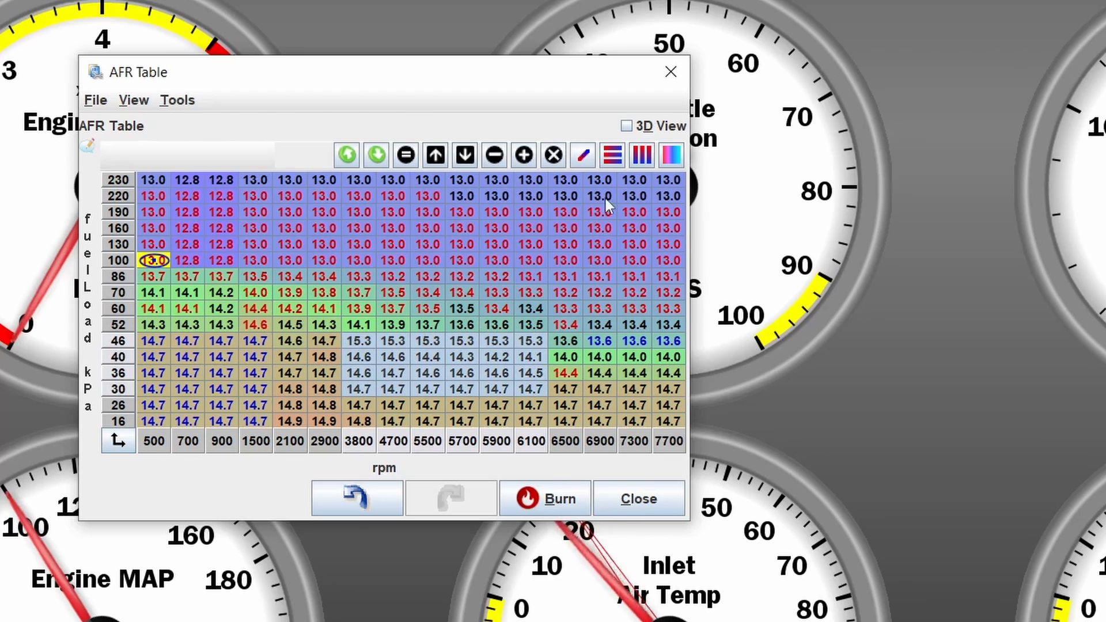
{"action": "left_click", "coordinate": [647, 152]}
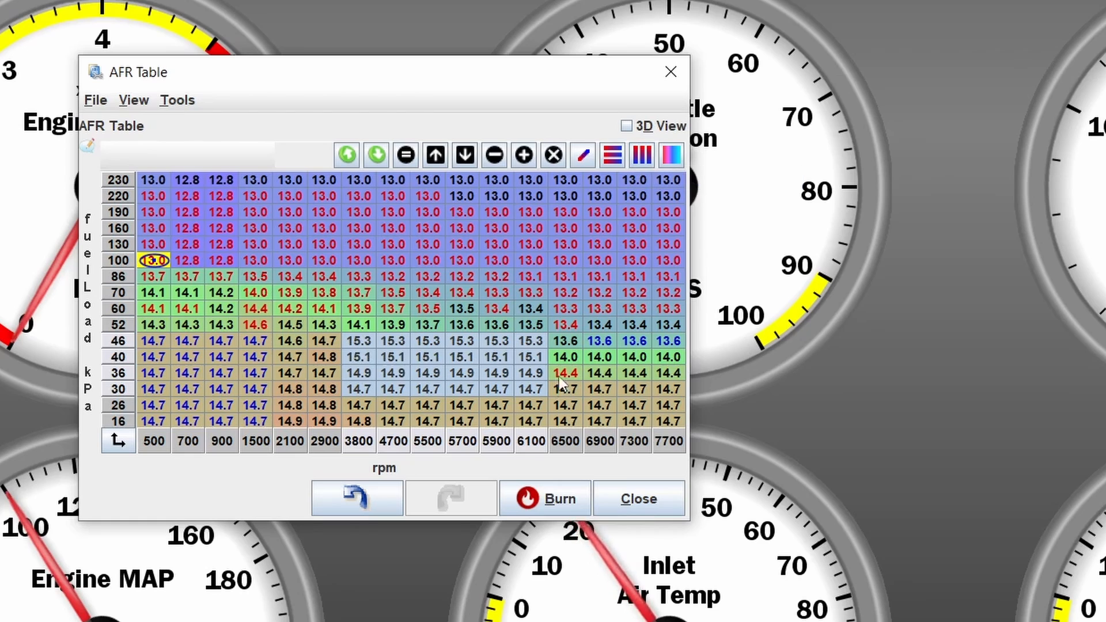
{"action": "left_click", "coordinate": [496, 372]}
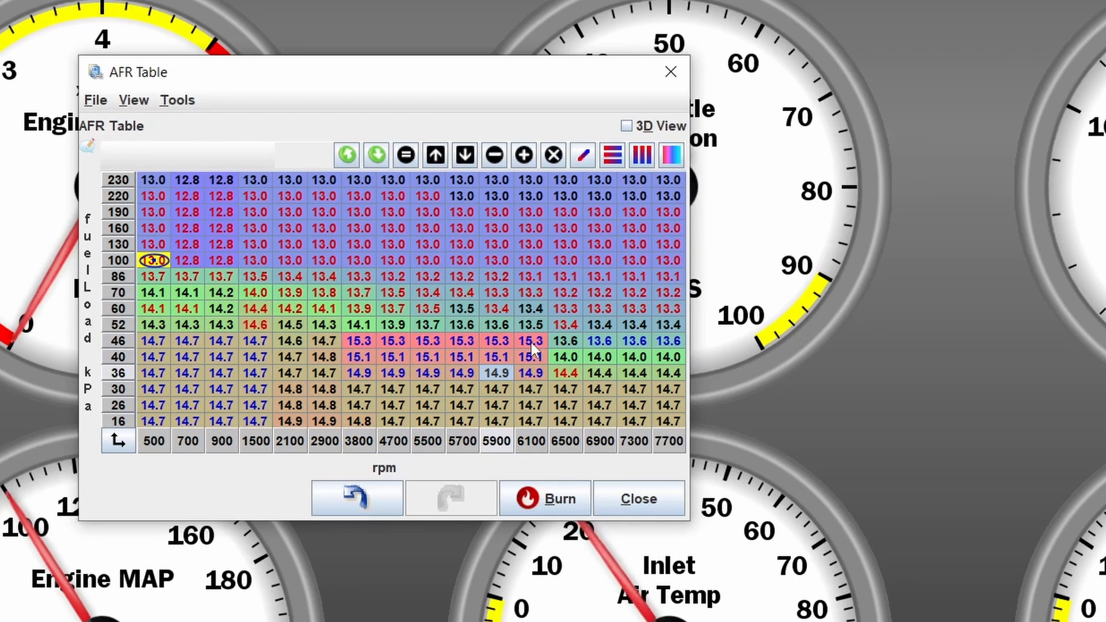
Step: Interpolate the AFR targets vertically between 46 and 70 kPa for 3800 to 6100 rpm
{"action": "left_click_drag", "start_coordinate": [532, 342], "coordinate": [357, 299]}
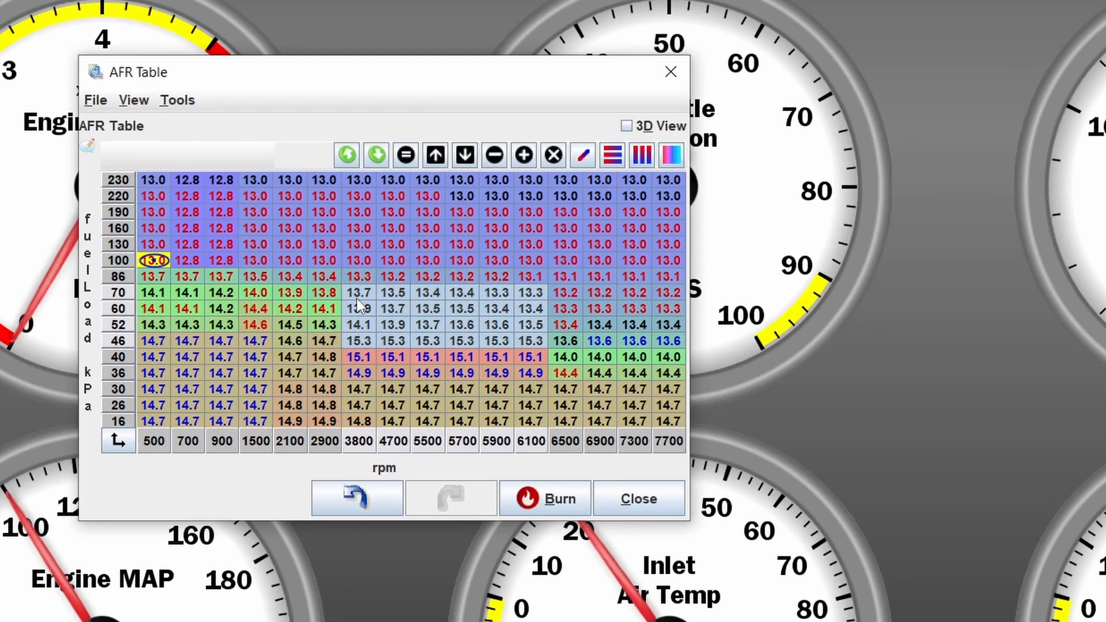
{"action": "left_click", "coordinate": [634, 163]}
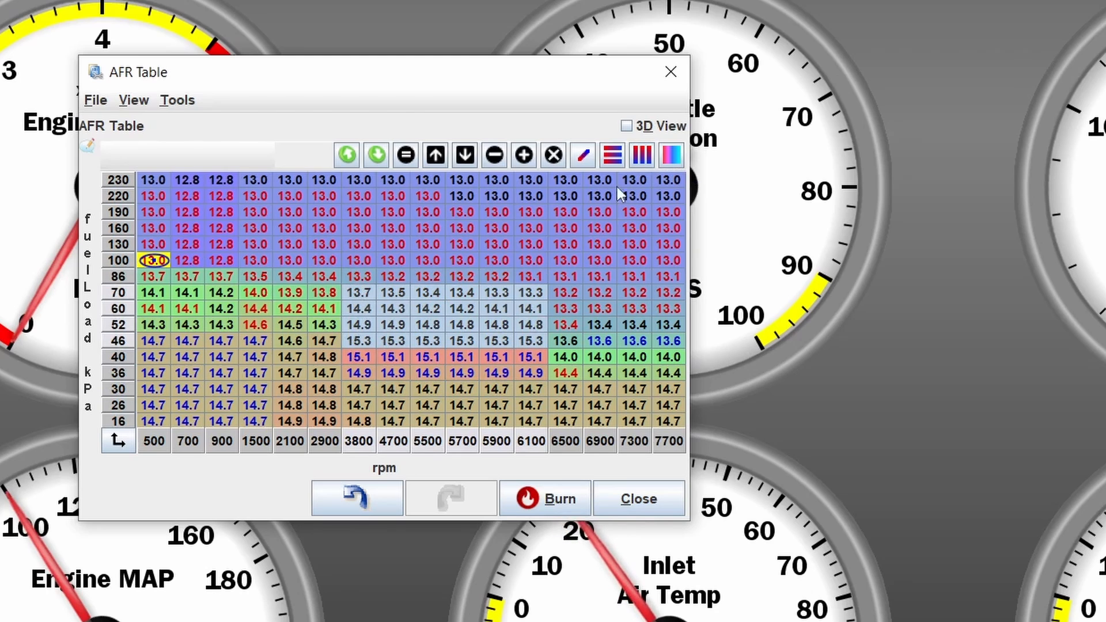
{"action": "left_click", "coordinate": [368, 315]}
Step: Interpolate the AFR targets vertically between 70 and 36 kPa for 1500 to 3800 rpm
{"action": "left_click", "coordinate": [365, 291]}
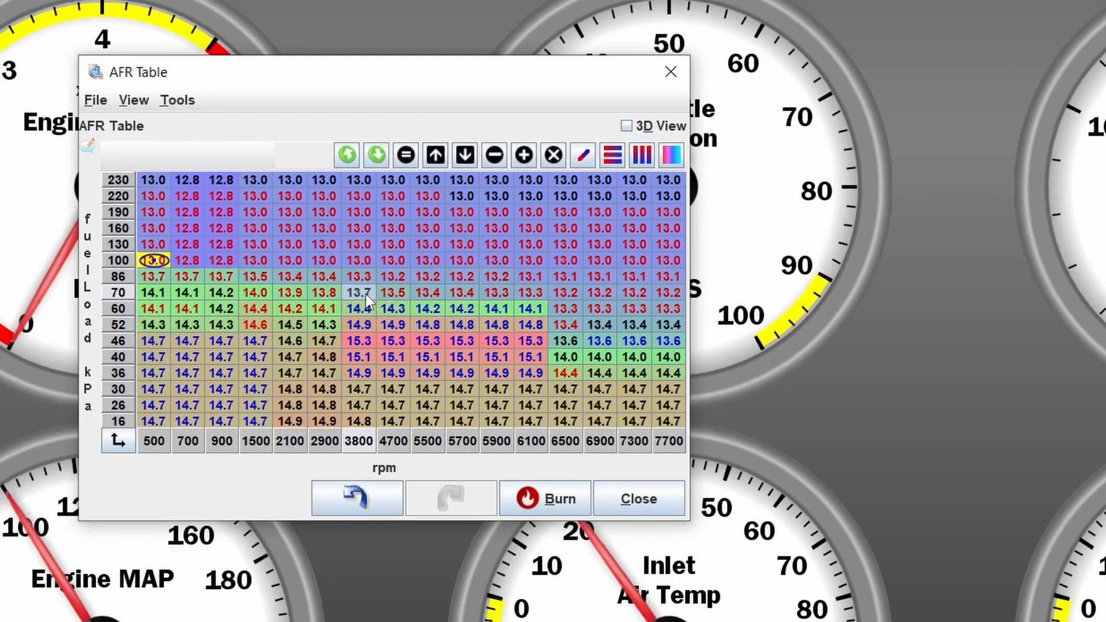
{"action": "left_click_drag", "start_coordinate": [365, 295], "coordinate": [275, 371]}
{"action": "left_click", "coordinate": [642, 154]}
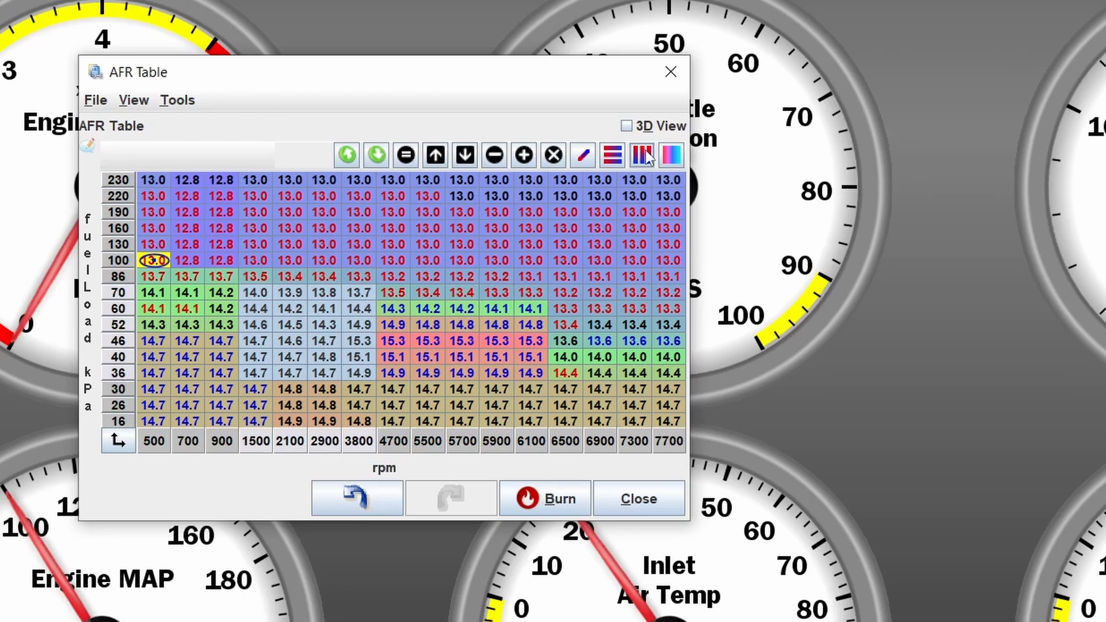
Step: Interpolate the AFR targets horizontally between 6100 and 6900 rpm for 36 to 70 kPa
{"action": "left_click_drag", "start_coordinate": [530, 374], "coordinate": [588, 305]}
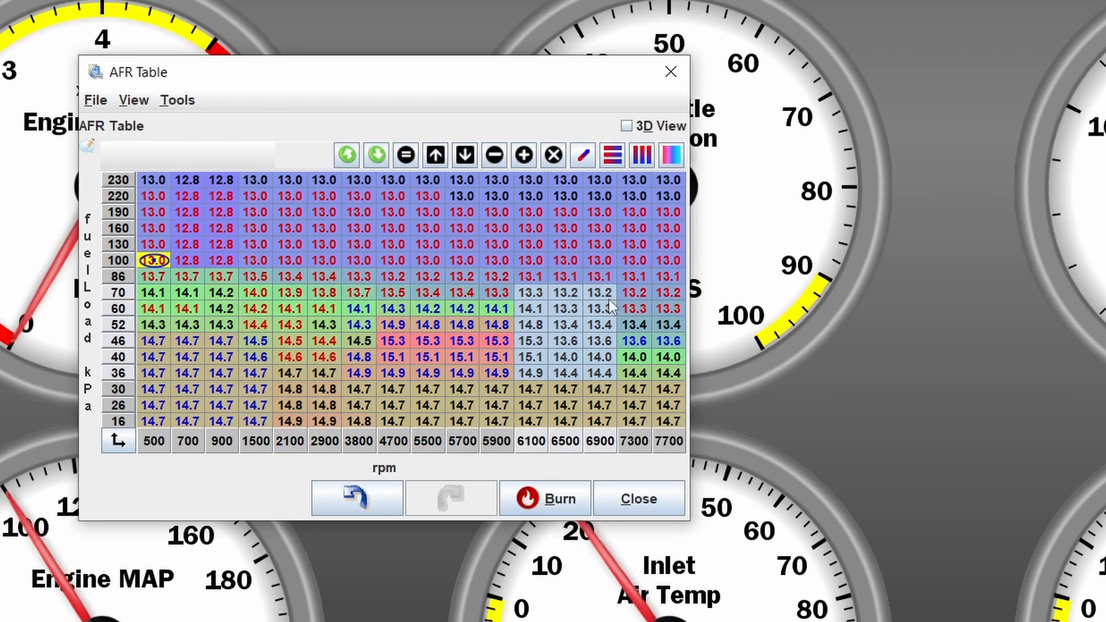
{"action": "left_click", "coordinate": [610, 154]}
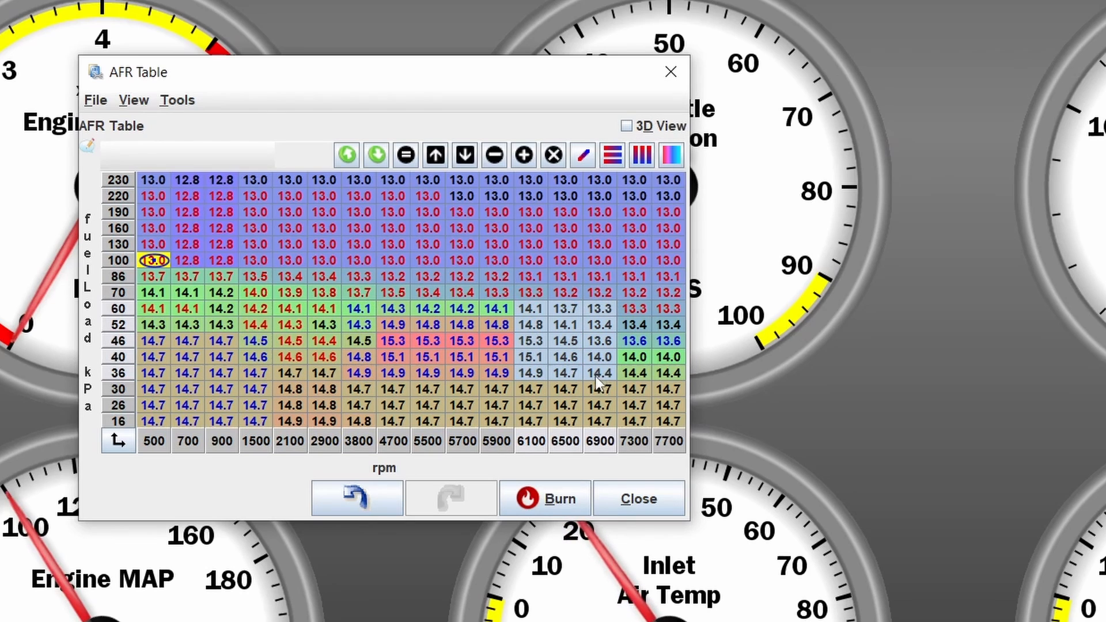
{"action": "left_click_drag", "start_coordinate": [531, 340], "coordinate": [388, 296]}
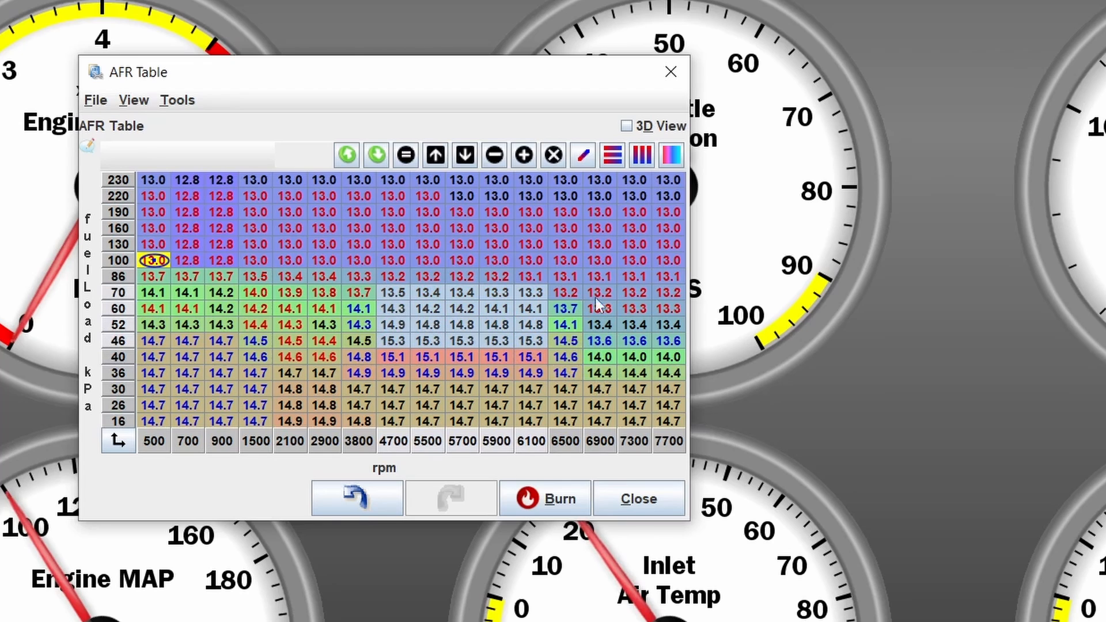
{"action": "left_click", "coordinate": [496, 356]}
Step: Interpolate the AFR targets horizontally between 1500 and 4700 rpm for 30 to 60 kPa
{"action": "left_click_drag", "start_coordinate": [406, 382], "coordinate": [267, 310]}
{"action": "left_click", "coordinate": [612, 154]}
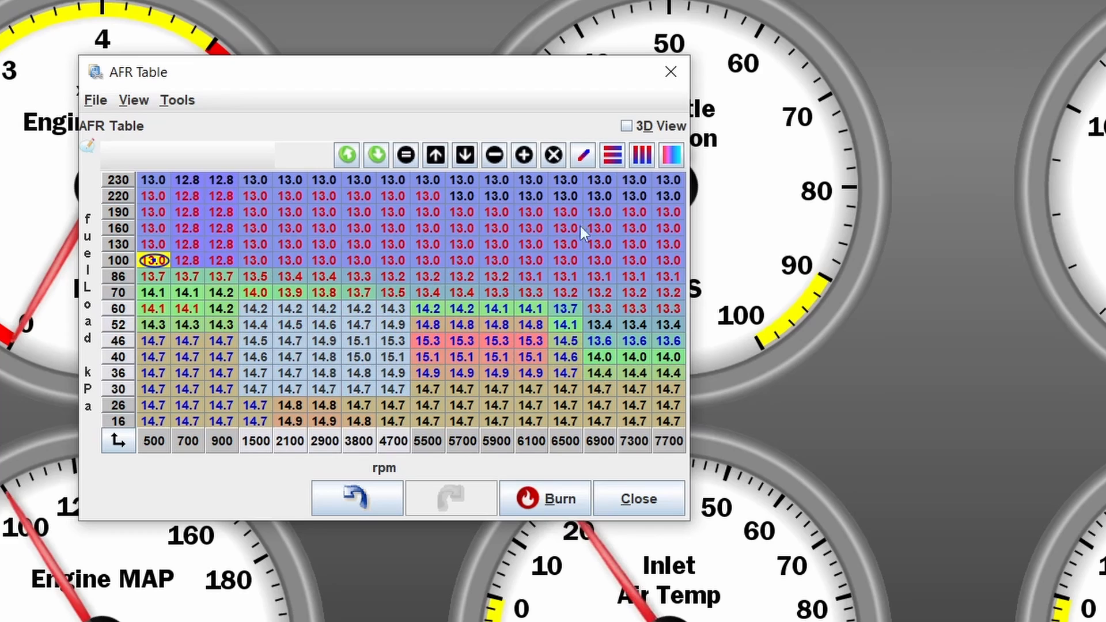
{"action": "left_click", "coordinate": [440, 378]}
{"action": "left_click", "coordinate": [329, 394]}
{"action": "left_click", "coordinate": [440, 403]}
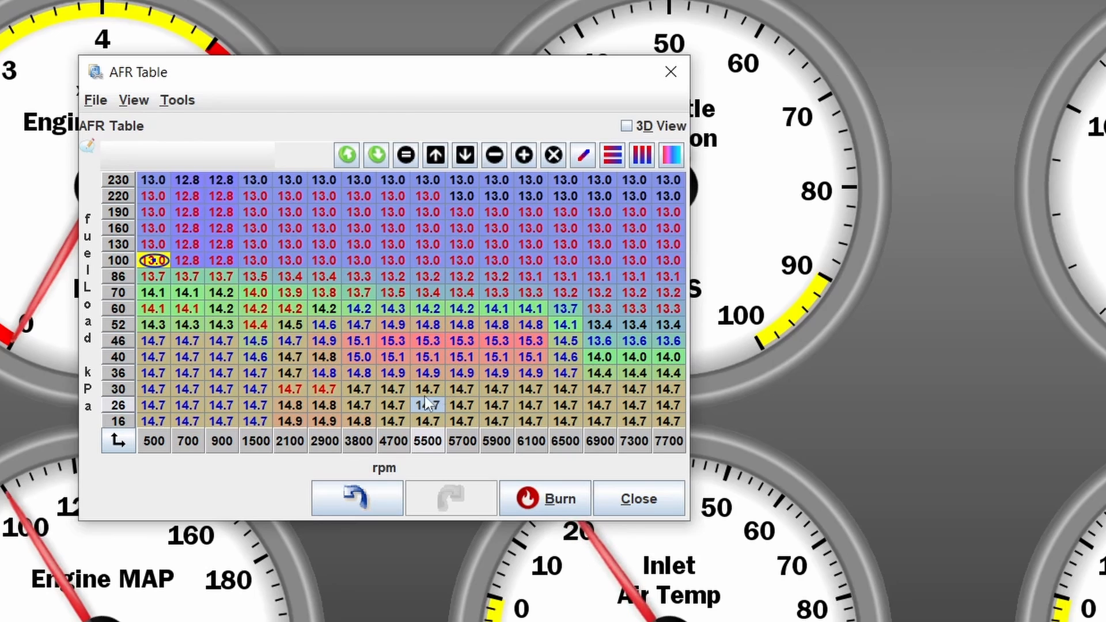
{"action": "left_click", "coordinate": [526, 394]}
{"action": "left_click", "coordinate": [439, 346]}
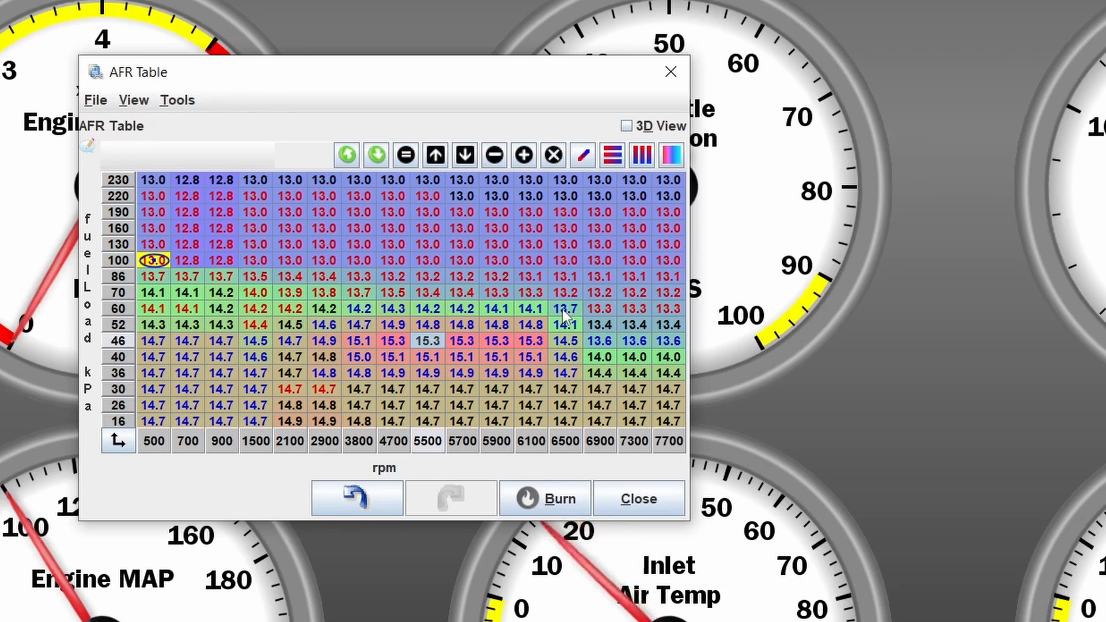
Step: Interpolate the 36 to 60 kPa AFR targets vertically for 6500 to 7700 rpm and horizontally between 6100 and 7300 rpm
{"action": "mouse_move", "coordinate": [563, 310]}
{"action": "left_mouse_down"}
{"action": "mouse_move", "coordinate": [653, 337]}
{"action": "mouse_move", "coordinate": [669, 373]}
{"action": "left_mouse_up"}
{"action": "left_click", "coordinate": [643, 155]}
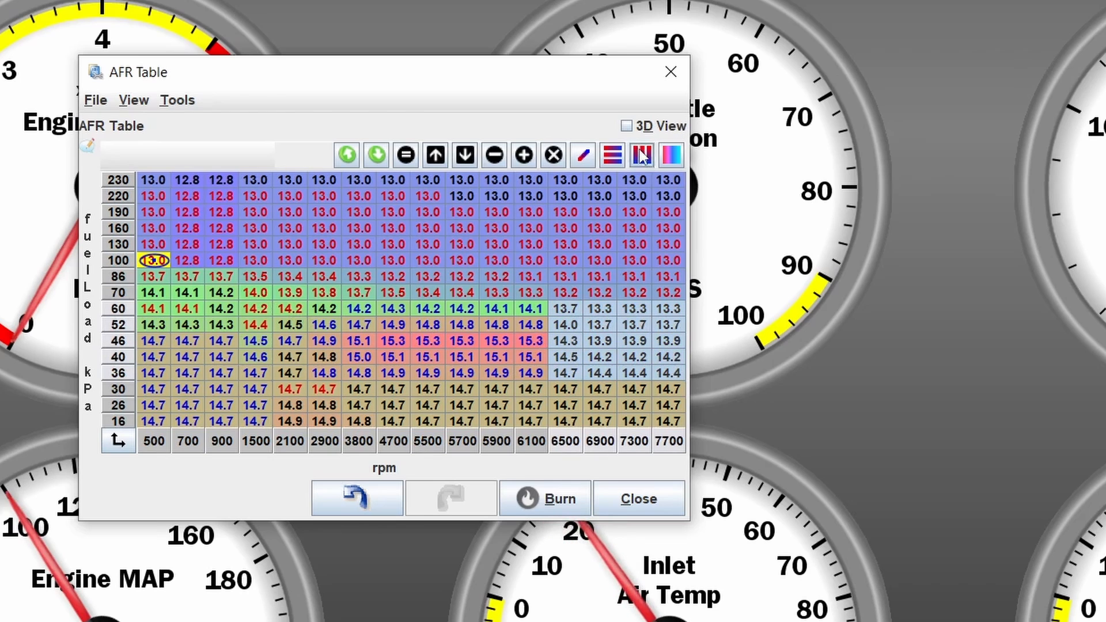
{"action": "left_click", "coordinate": [670, 342]}
{"action": "left_click", "coordinate": [591, 386]}
{"action": "left_click", "coordinate": [466, 383]}
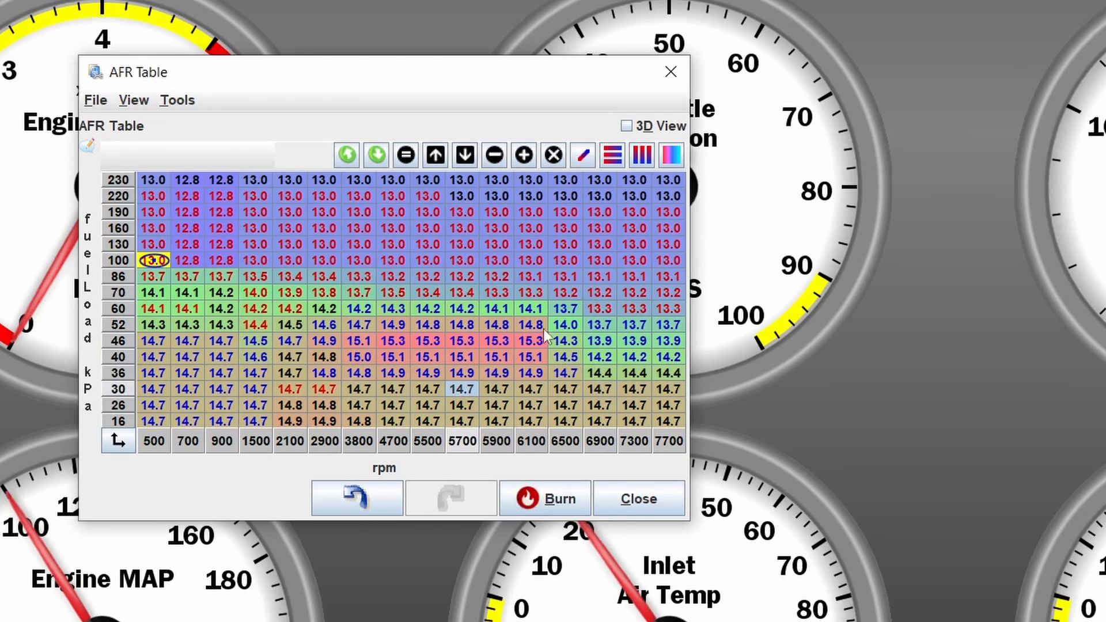
{"action": "left_click_drag", "start_coordinate": [538, 312], "coordinate": [539, 312]}
{"action": "left_click_drag", "start_coordinate": [539, 311], "coordinate": [631, 326]}
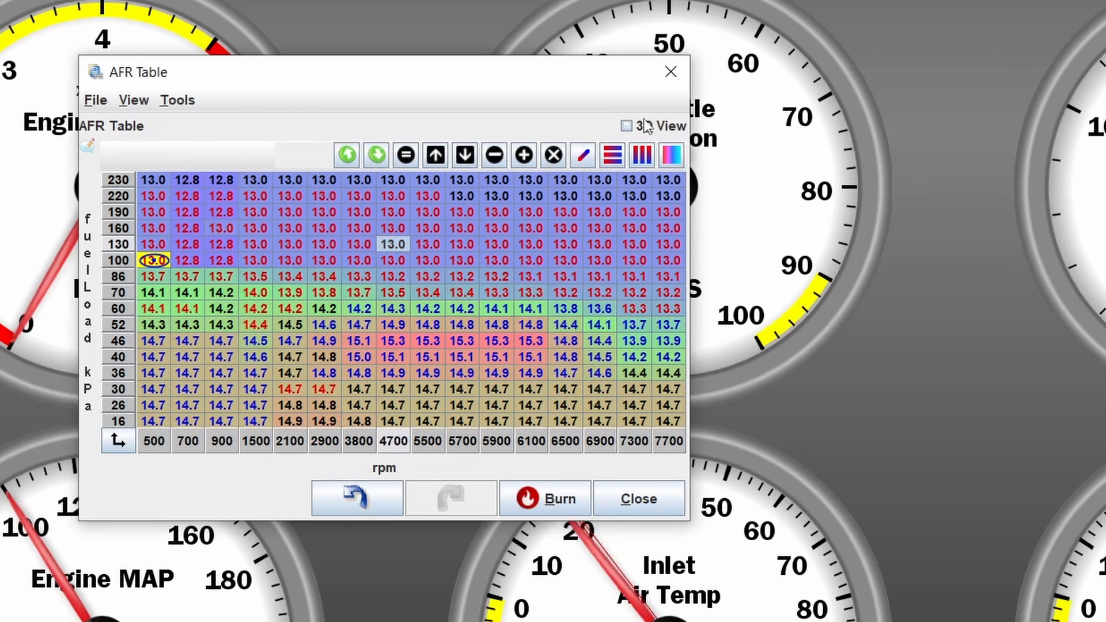
Step: Review the AFR table as a rotated 3D surface and burn the edited table to the ECU
{"action": "left_click", "coordinate": [646, 125]}
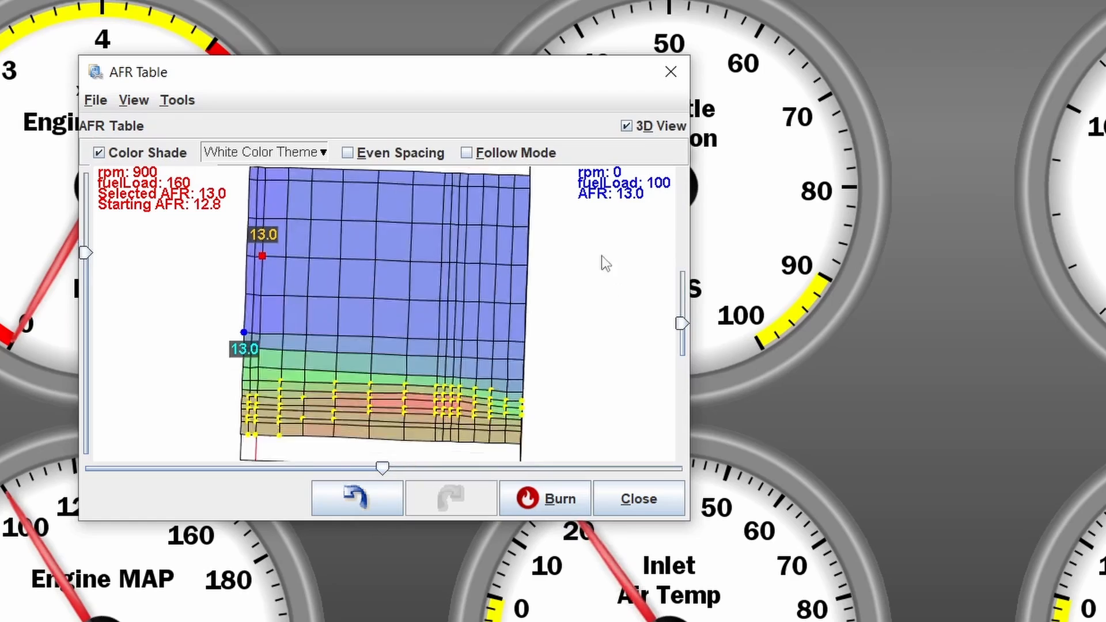
{"action": "left_click_drag", "start_coordinate": [628, 258], "coordinate": [151, 387]}
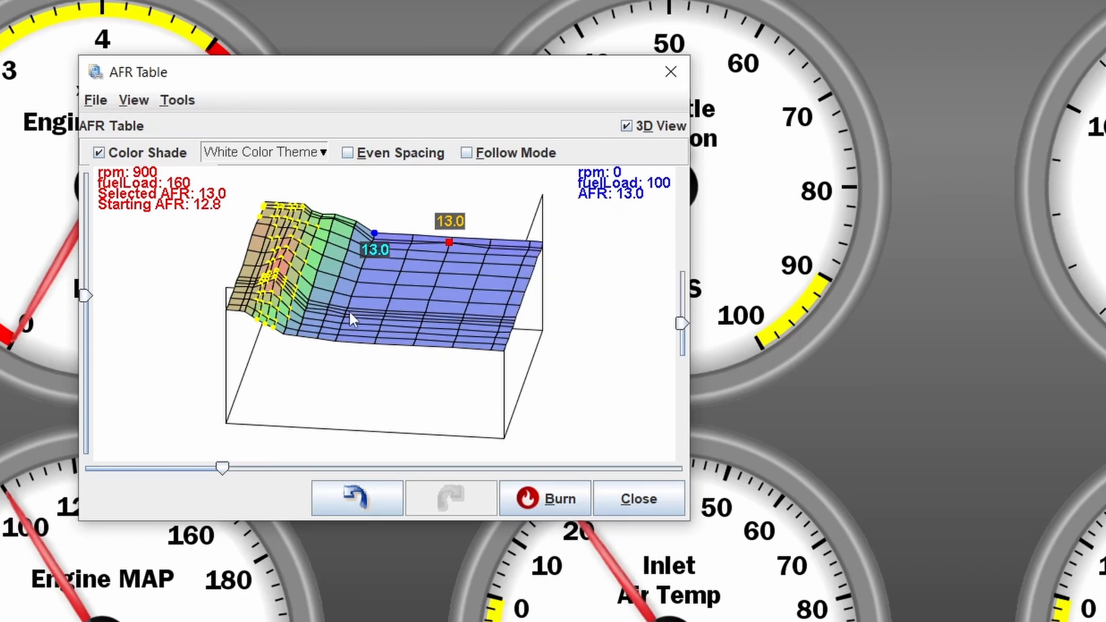
{"action": "left_click_drag", "start_coordinate": [340, 388], "coordinate": [297, 325]}
{"action": "left_click", "coordinate": [626, 125]}
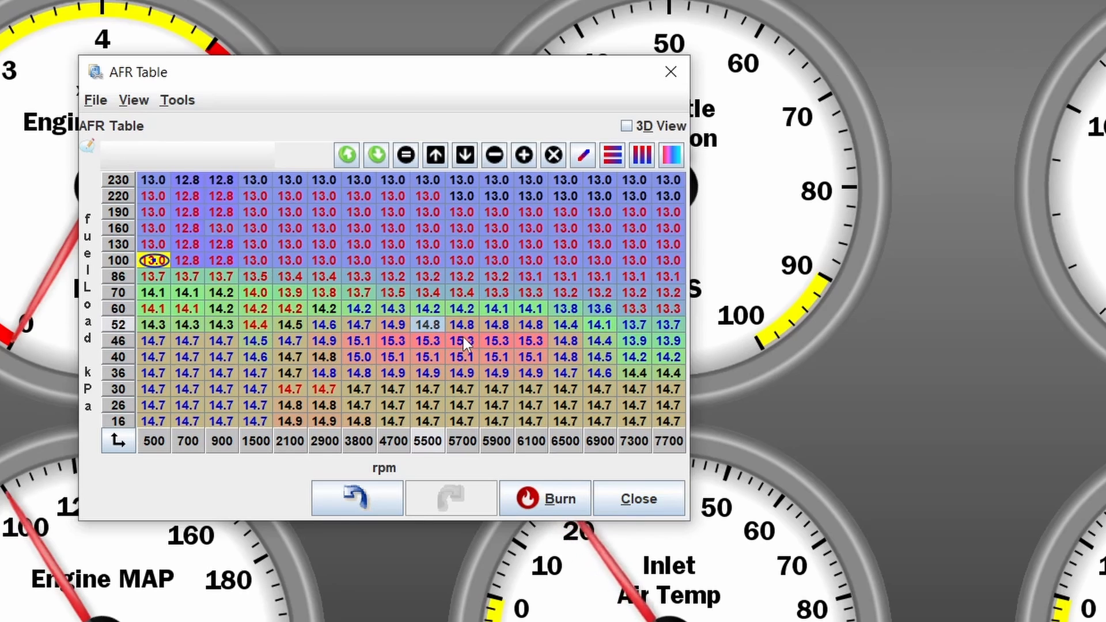
{"action": "left_click", "coordinate": [552, 496]}
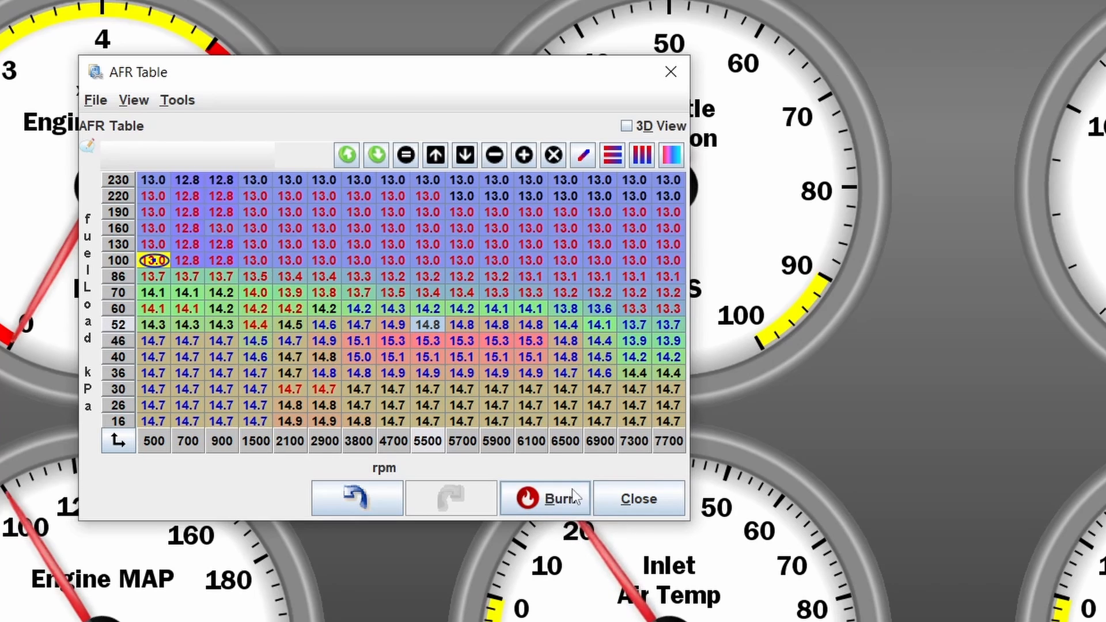
{"action": "left_click", "coordinate": [496, 339]}
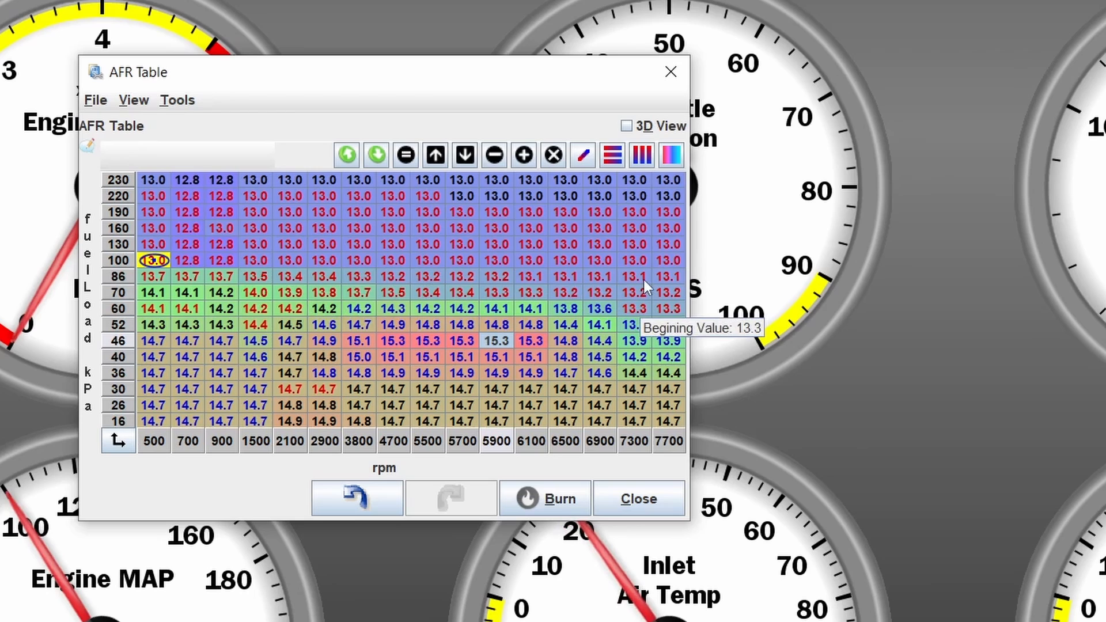
{"action": "left_click", "coordinate": [269, 227]}
{"action": "left_click_drag", "start_coordinate": [271, 223], "coordinate": [666, 297]}
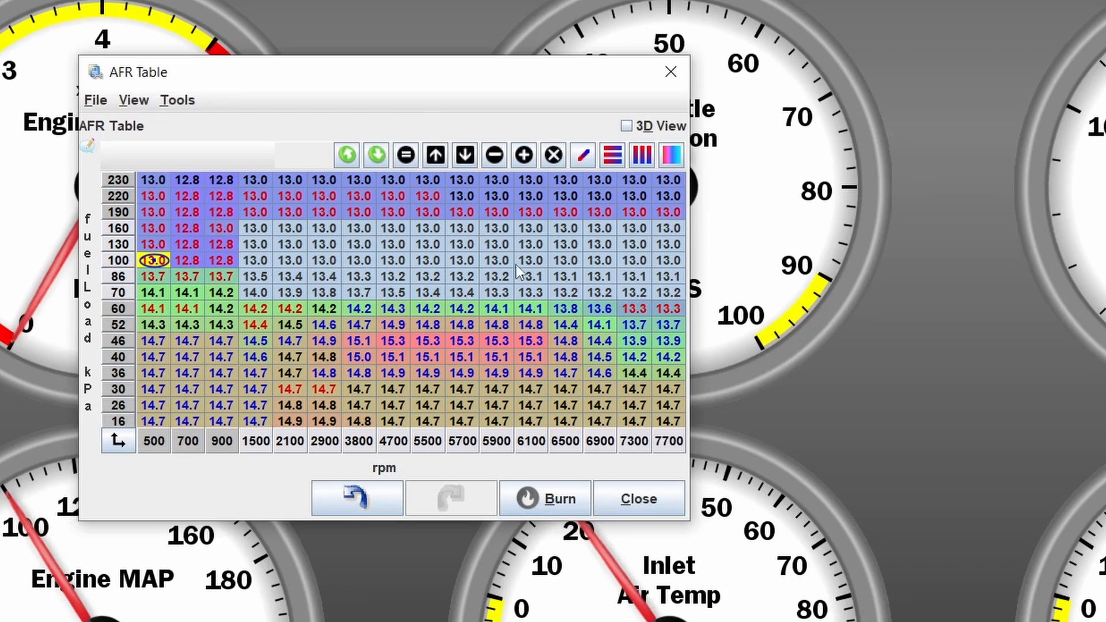
{"action": "right_click", "coordinate": [571, 278]}
{"action": "left_click", "coordinate": [296, 268]}
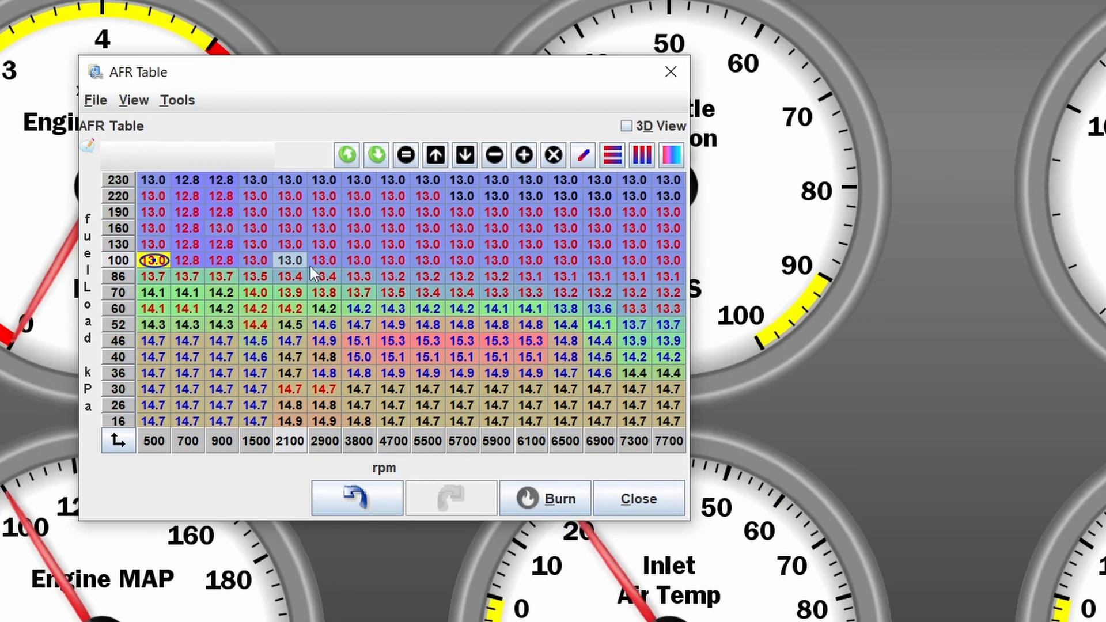
{"action": "mouse_move", "coordinate": [322, 262]}
{"action": "mouse_move", "coordinate": [675, 246]}
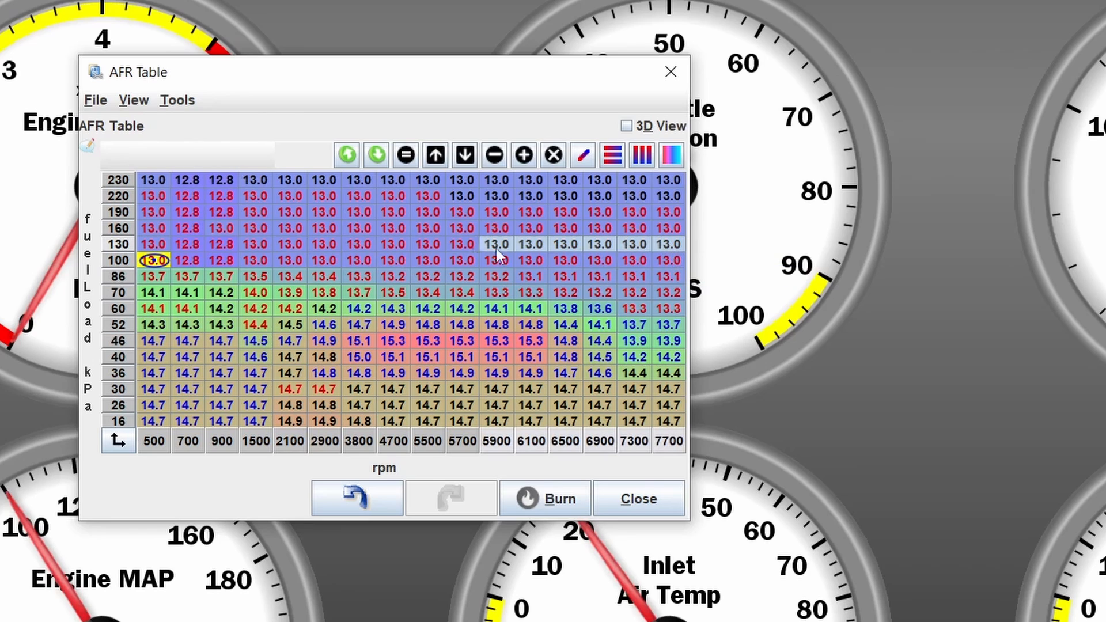
Step: Set the 130 kPa AFR target at 2100 rpm to 12.5
{"action": "left_click", "coordinate": [296, 243]}
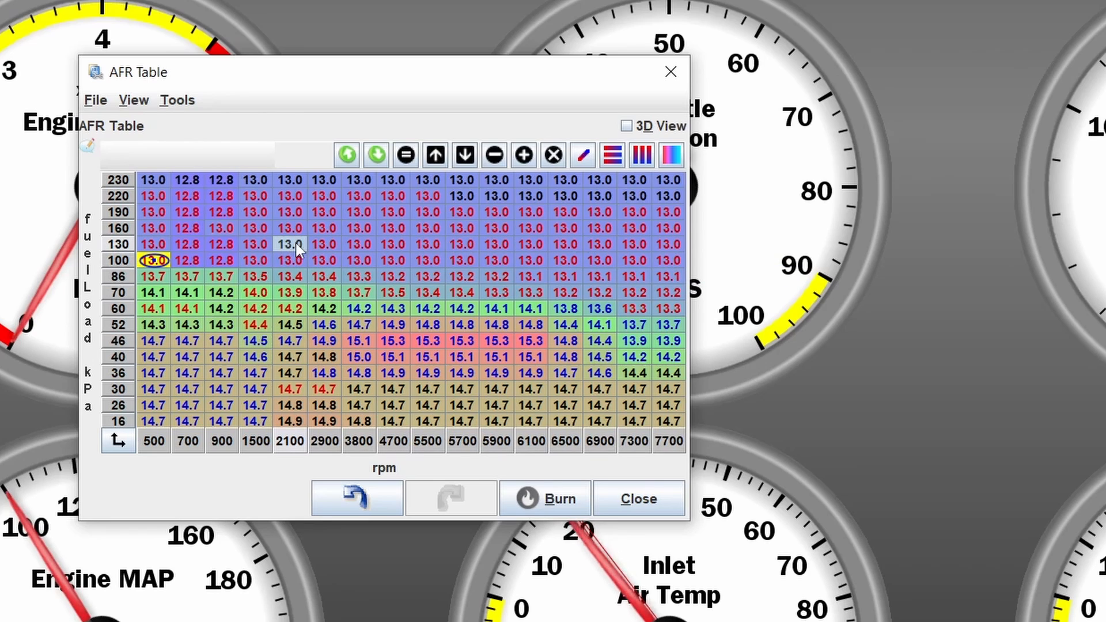
{"action": "type", "text": "1"}
{"action": "mouse_move", "coordinate": [486, 261]}
{"action": "type", "text": "2.5"}
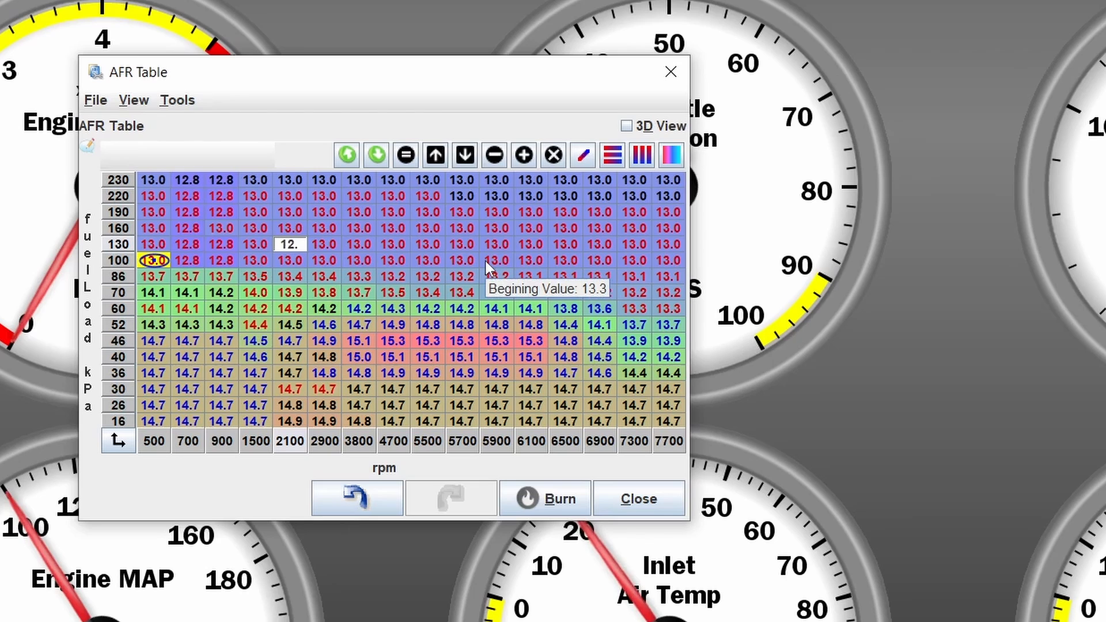
{"action": "key", "text": "Return"}
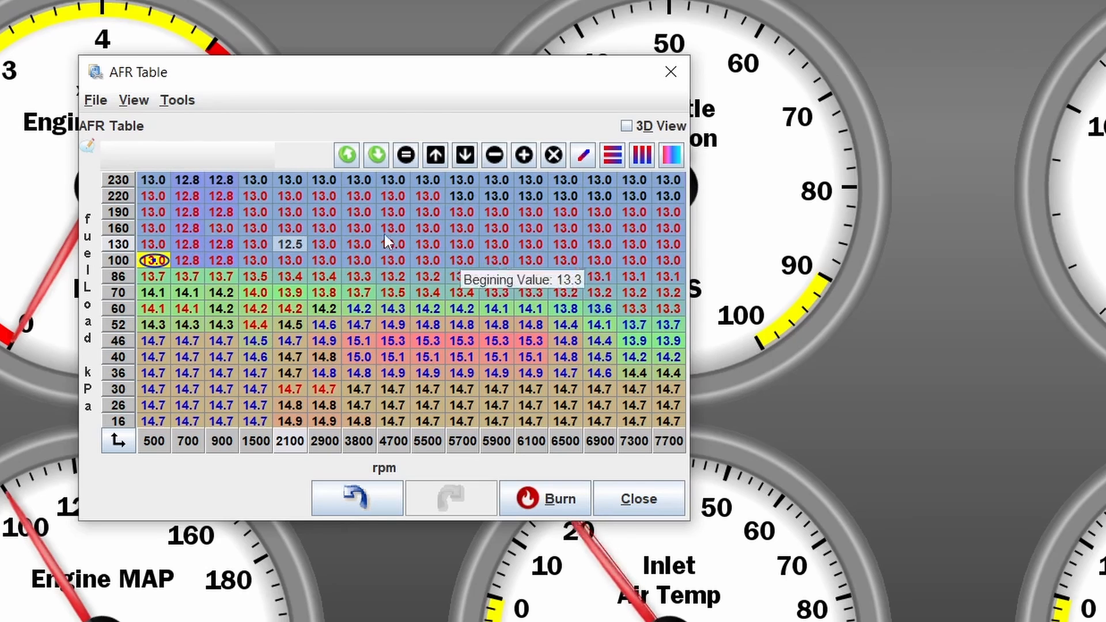
Step: Set the 130 kPa AFR target at 7700 rpm to 12.2 and interpolate that row horizontally from 2100 to 7700 rpm
{"action": "left_click_drag", "start_coordinate": [313, 247], "coordinate": [663, 244]}
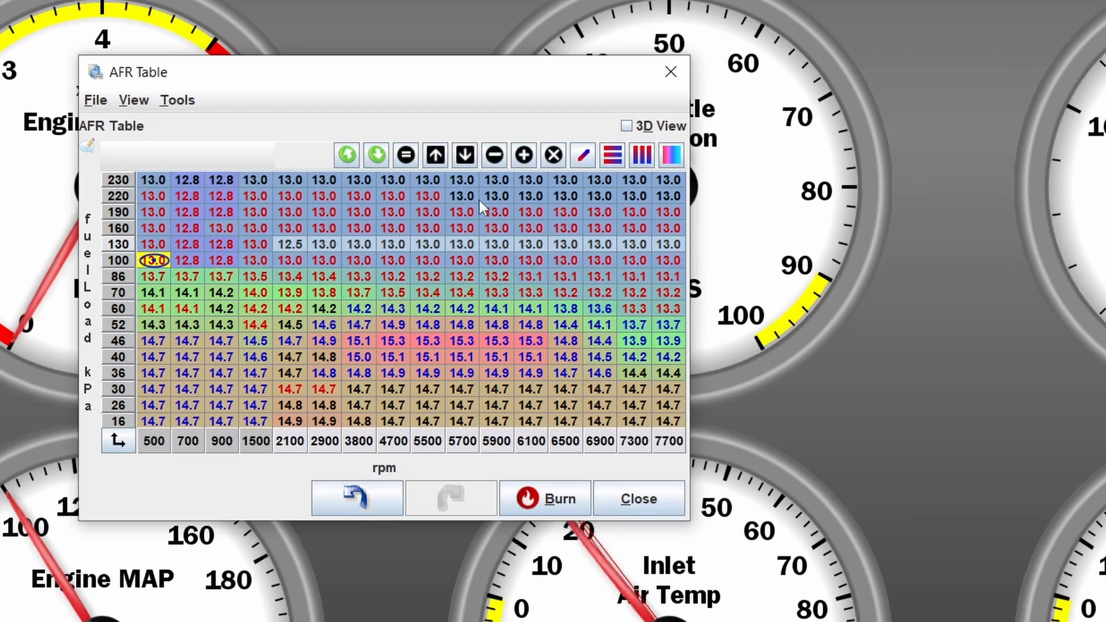
{"action": "left_click", "coordinate": [665, 244]}
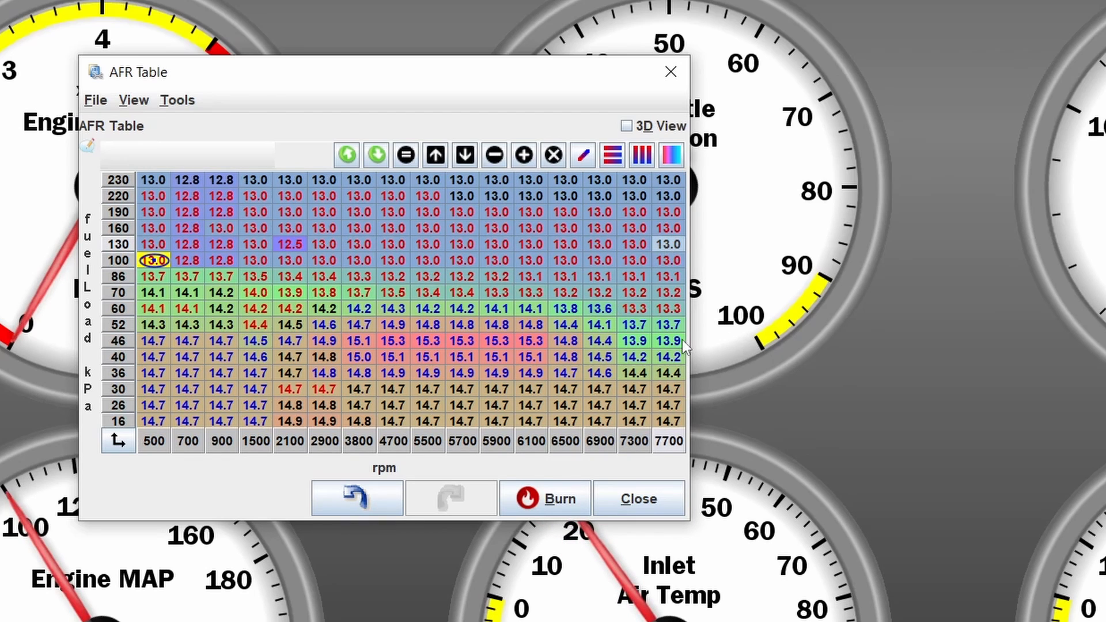
{"action": "type", "text": "12.2"}
{"action": "key", "text": "Return"}
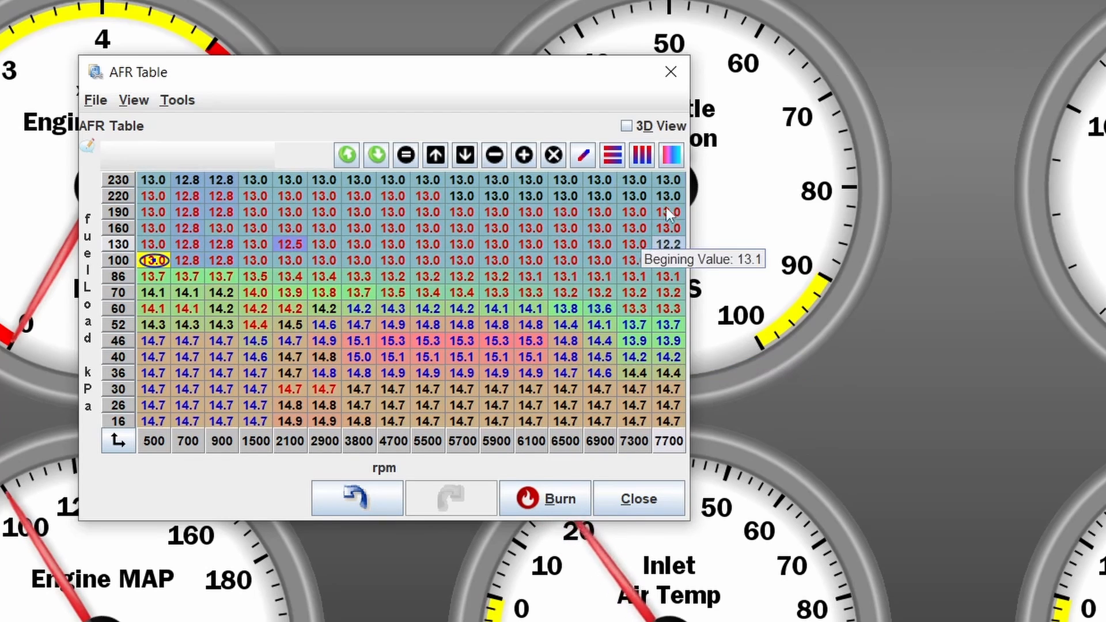
{"action": "left_click_drag", "start_coordinate": [665, 244], "coordinate": [289, 251]}
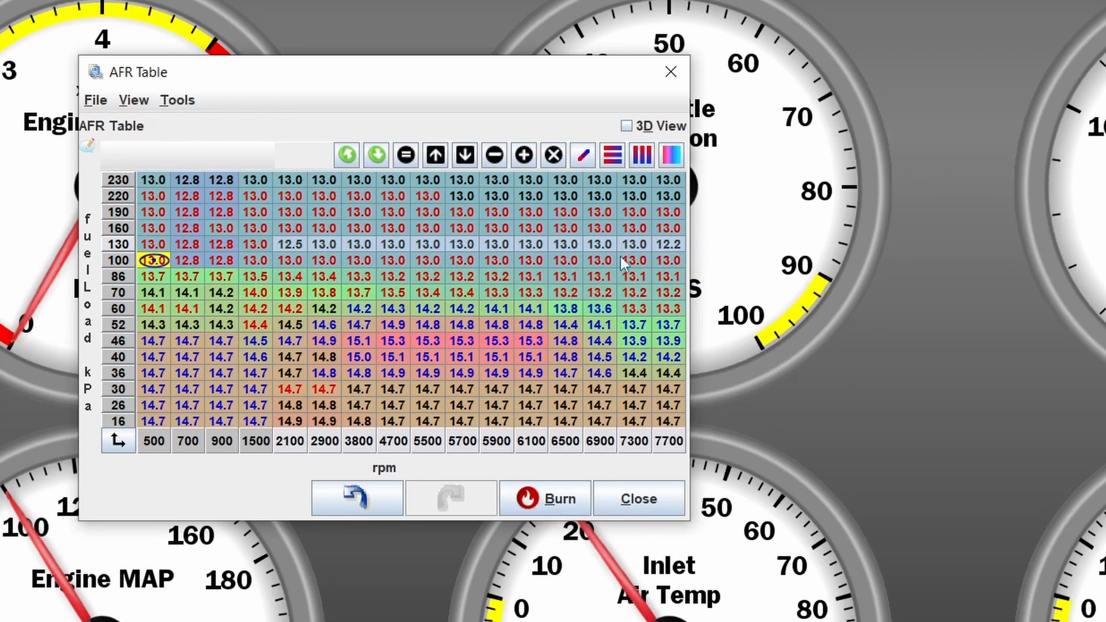
{"action": "left_click", "coordinate": [608, 158]}
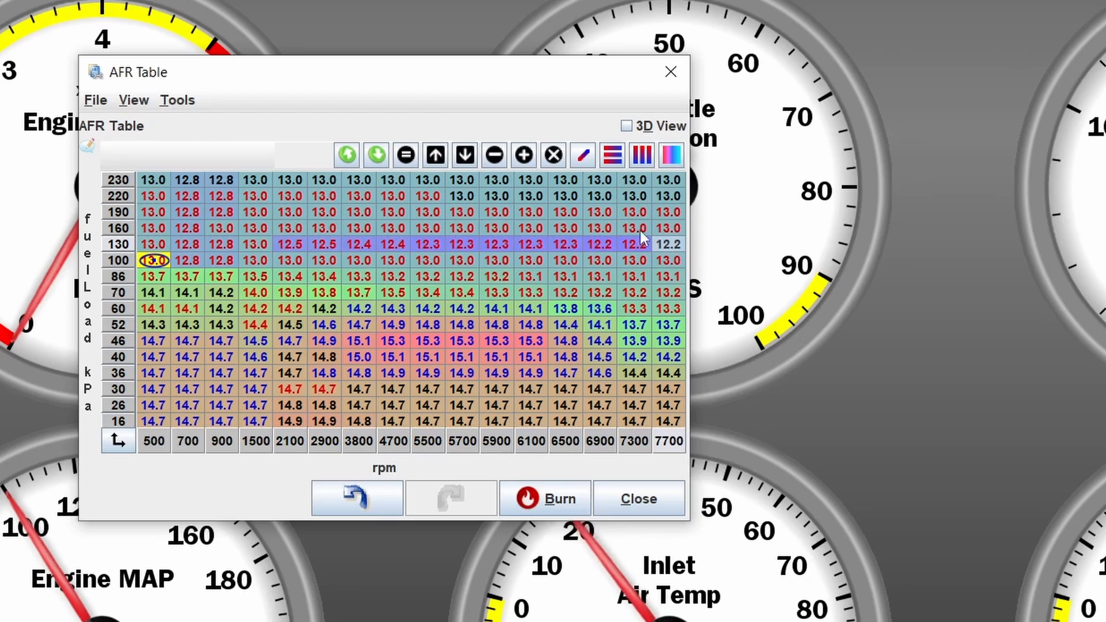
{"action": "left_click", "coordinate": [674, 229]}
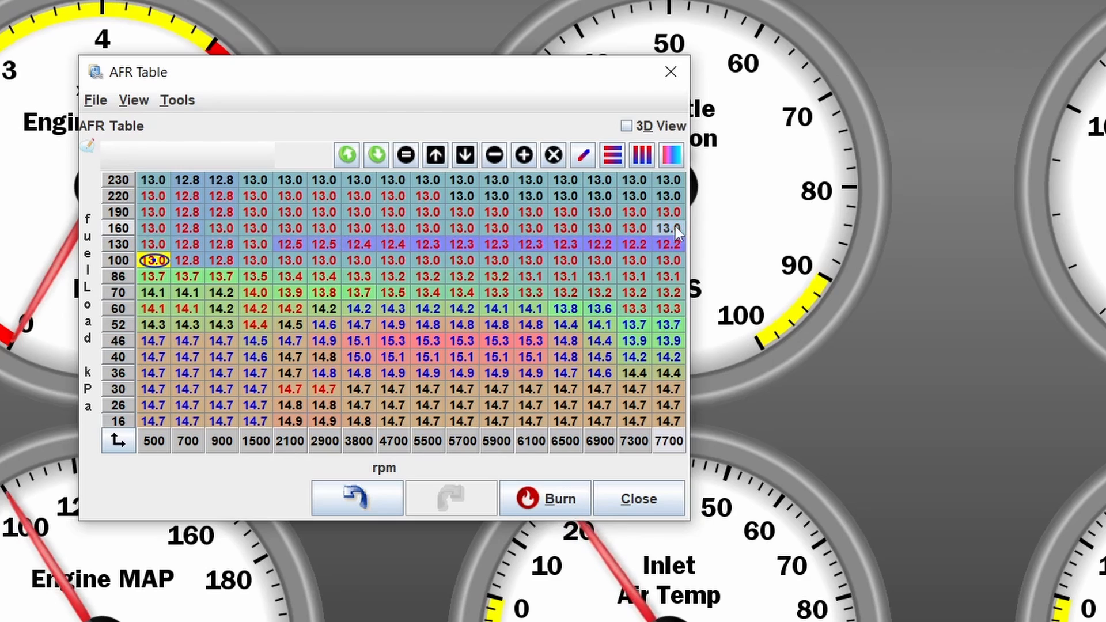
{"action": "left_click", "coordinate": [292, 230]}
{"action": "key", "text": "Up"}
{"action": "key", "text": "Down"}
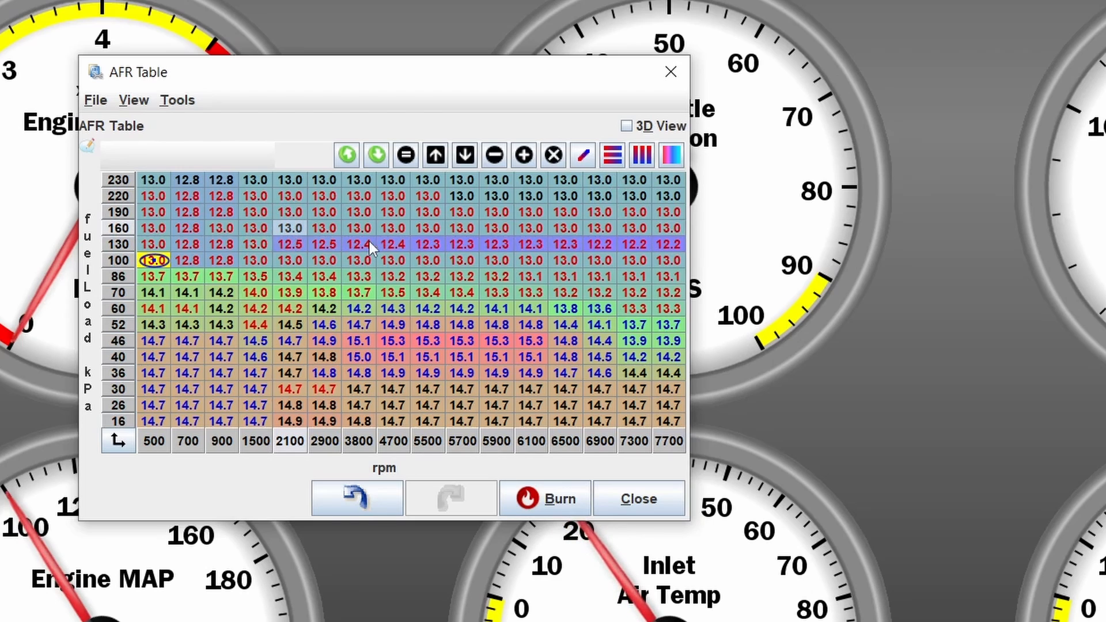
{"action": "left_click", "coordinate": [670, 238]}
{"action": "left_click", "coordinate": [673, 226]}
Step: Set the 190 kPa AFR target at 7700 rpm to 11.8
{"action": "left_click", "coordinate": [666, 212]}
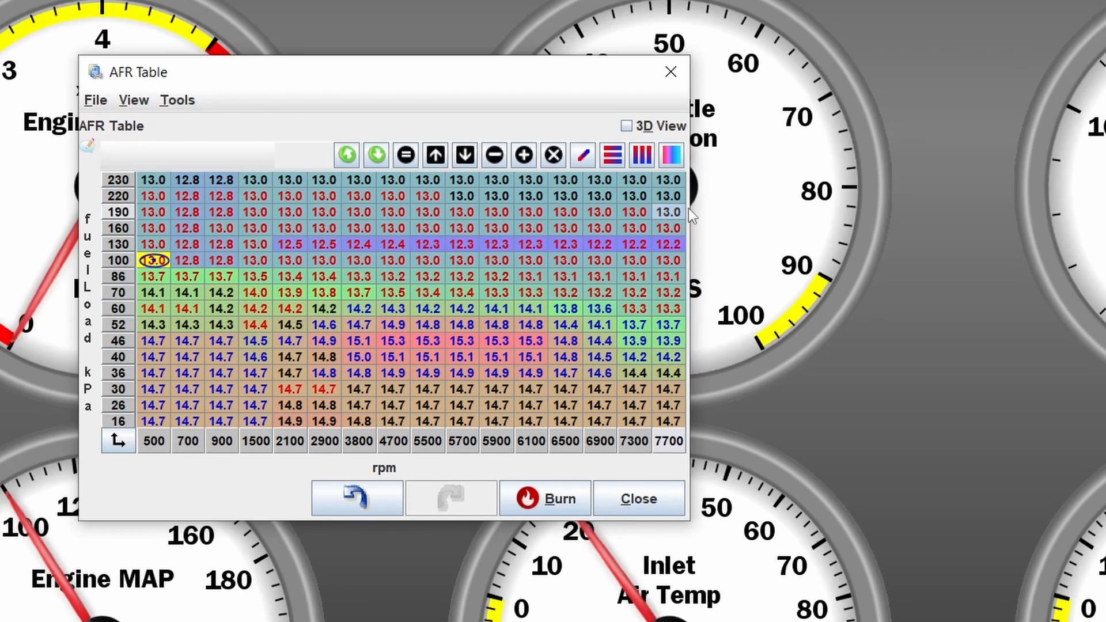
{"action": "type", "text": "11.8"}
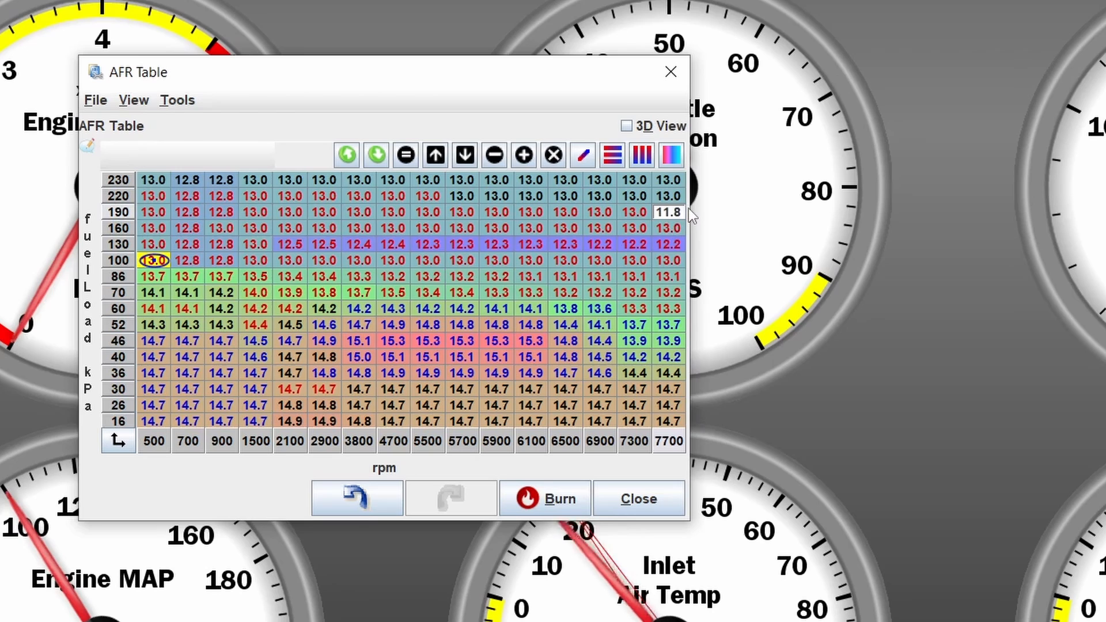
{"action": "key", "text": "Return"}
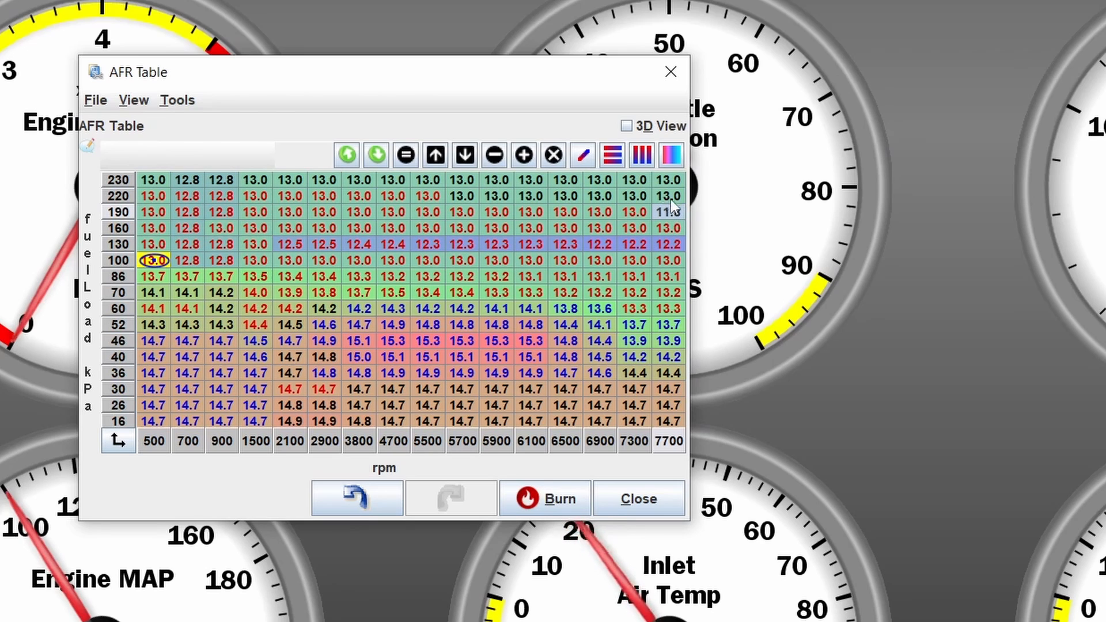
Step: Set the 7700 rpm AFR targets to 11.5 at 220 kPa and 10.5 at 230 kPa
{"action": "left_click", "coordinate": [672, 196]}
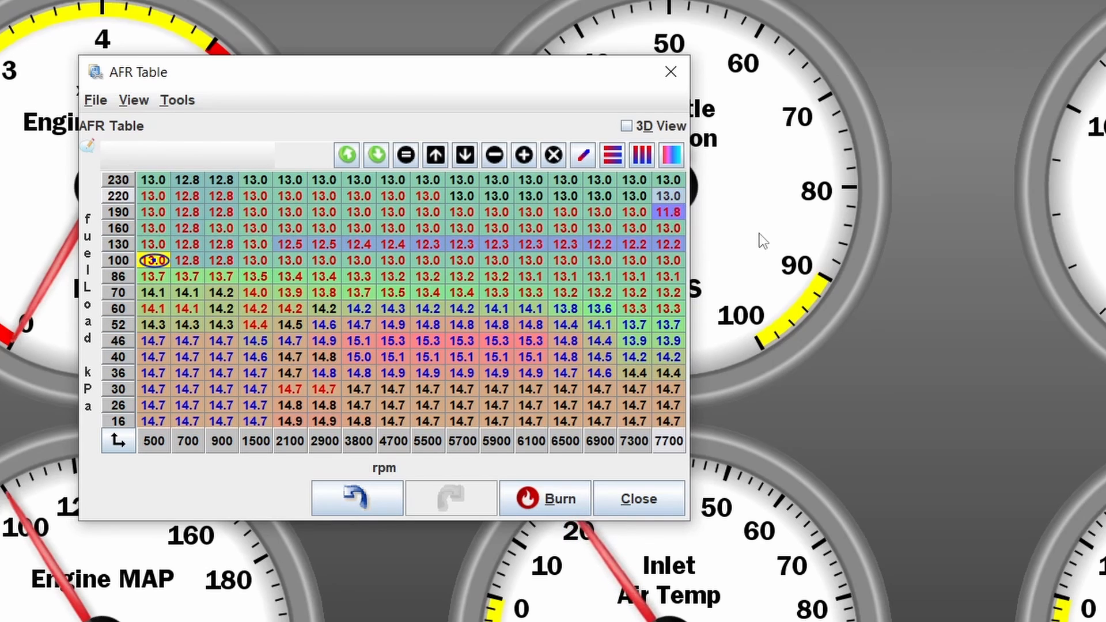
{"action": "type", "text": "11.5"}
{"action": "key", "text": "Return"}
{"action": "key", "text": "Up"}
{"action": "type", "text": "10.5"}
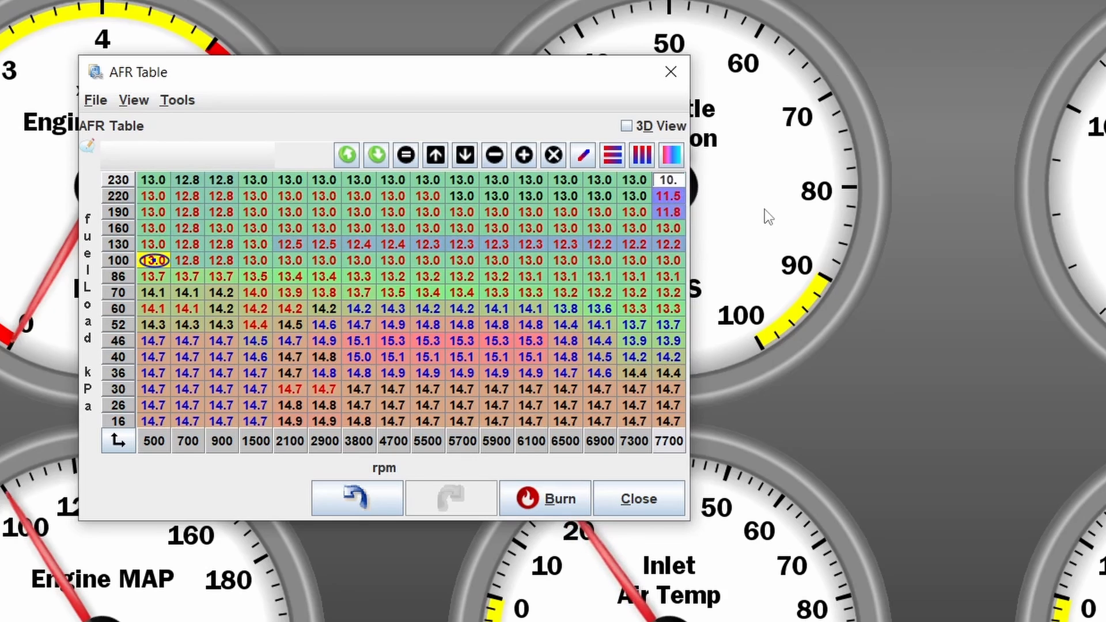
{"action": "key", "text": "Return"}
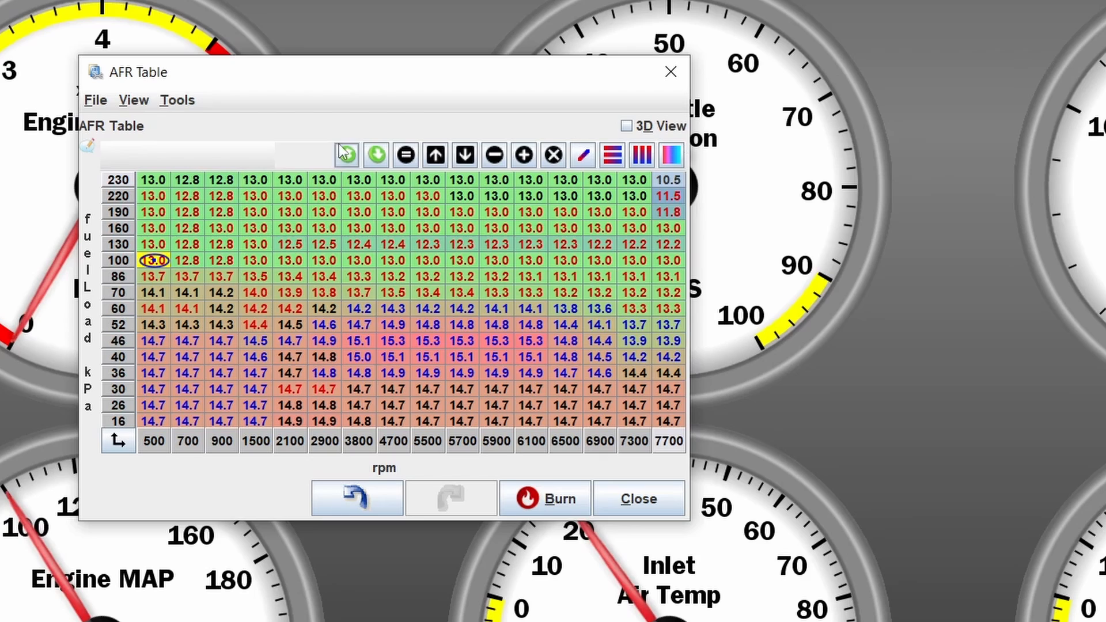
Step: Set the 2100 rpm AFR targets to 12.0 at 190 kPa and 11.8 at 220 kPa
{"action": "left_click", "coordinate": [294, 215]}
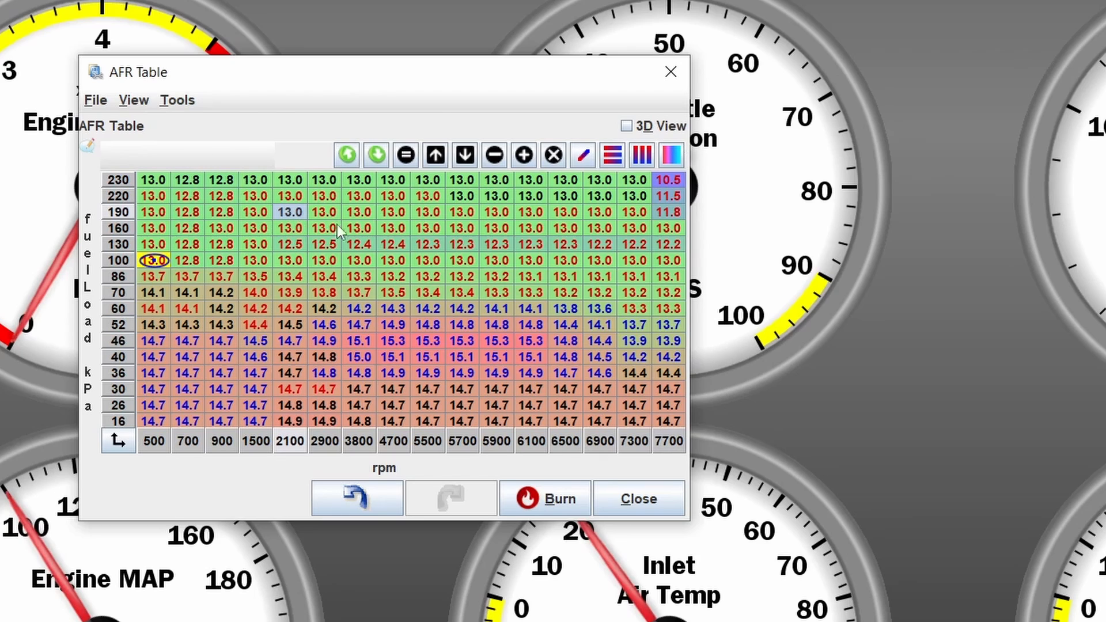
{"action": "type", "text": "12"}
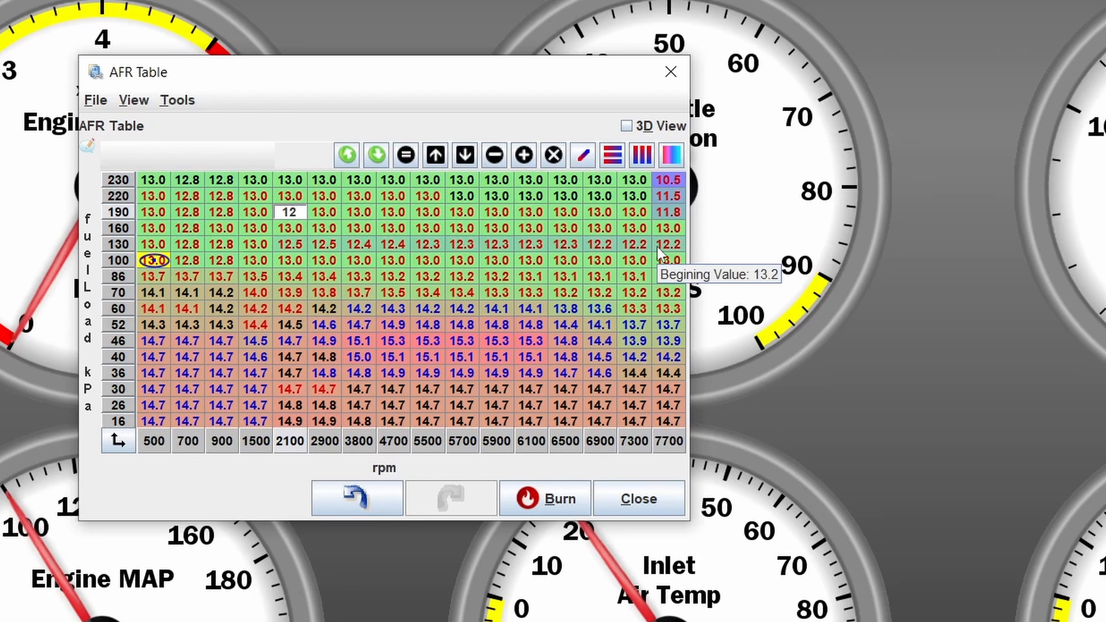
{"action": "key", "text": "Return"}
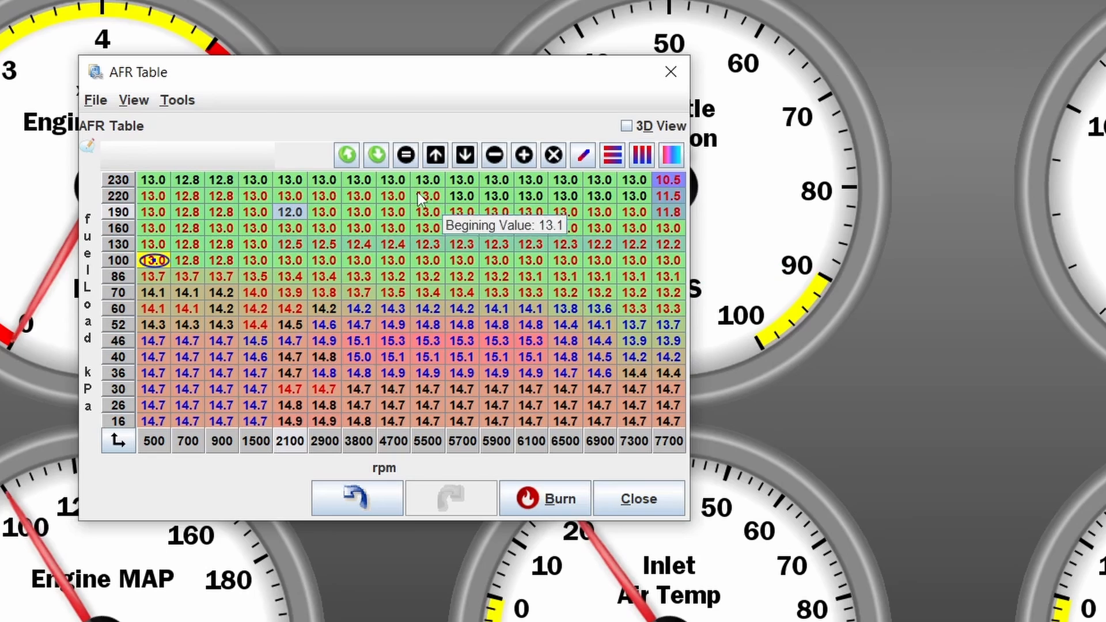
{"action": "left_click", "coordinate": [302, 199]}
{"action": "mouse_move", "coordinate": [499, 305]}
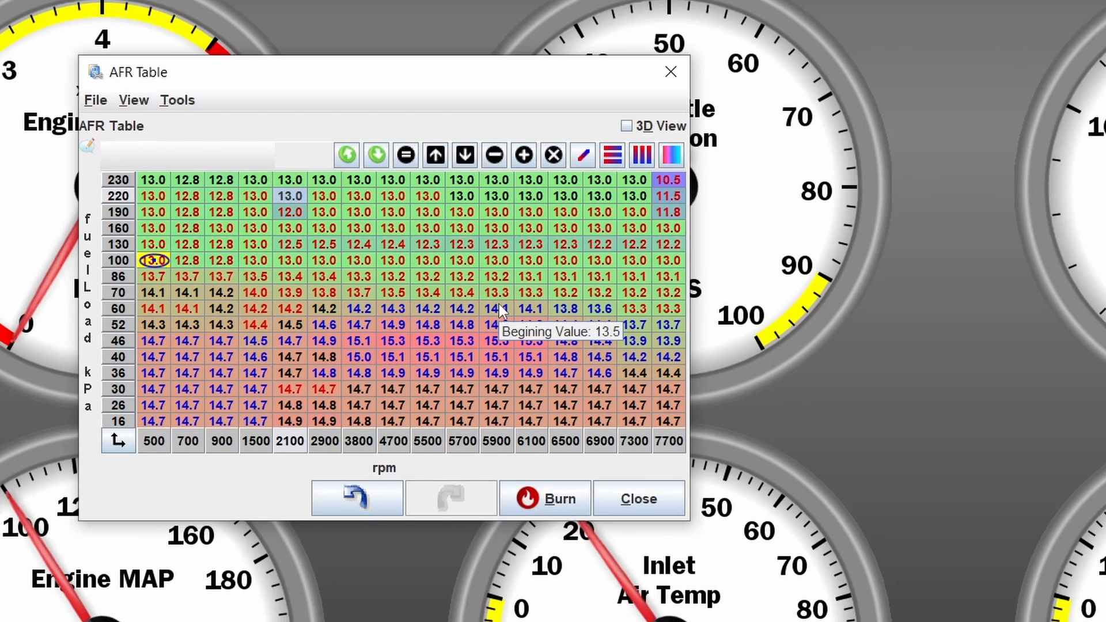
{"action": "type", "text": "12."}
{"action": "key", "text": "BackSpace"}
{"action": "key", "text": "BackSpace"}
{"action": "type", "text": "1.8"}
{"action": "key", "text": "Return"}
Step: Set the 230 kPa AFR target at 2100 rpm to 10.8 and interpolate the 190 to 230 kPa rows horizontally from 2100 to 7700 rpm
{"action": "left_click", "coordinate": [279, 179]}
{"action": "type", "text": "10.8"}
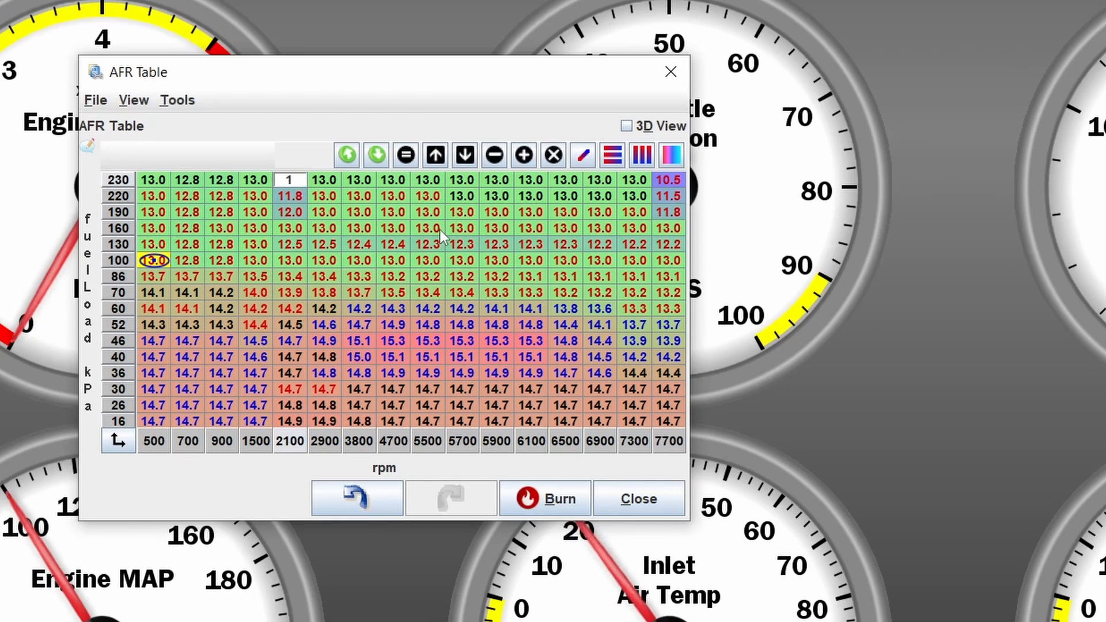
{"action": "key", "text": "Return"}
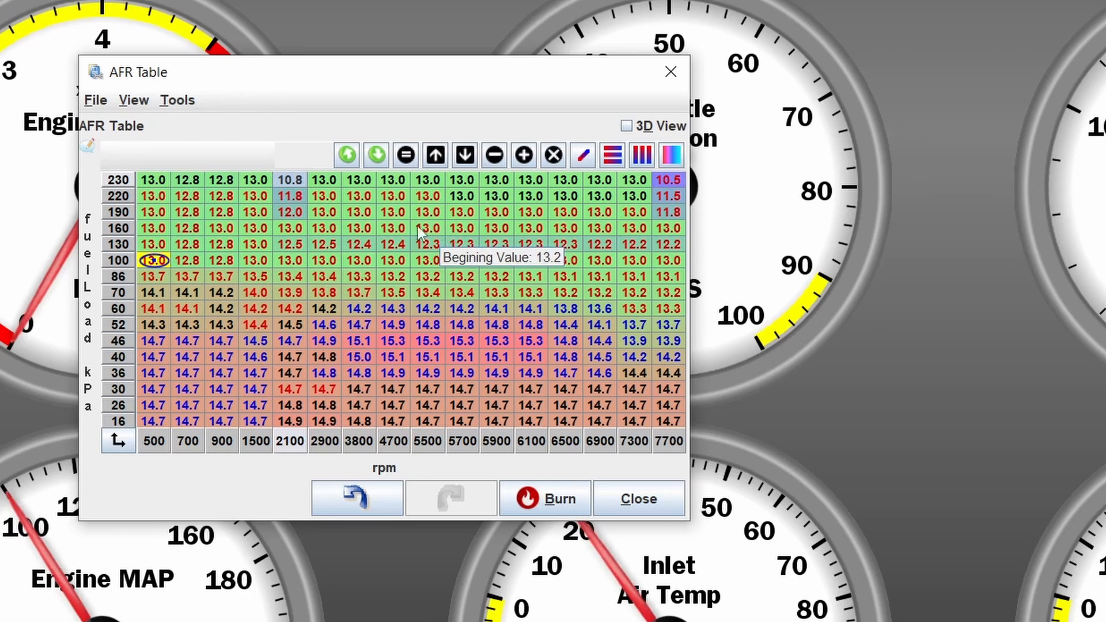
{"action": "left_click_drag", "start_coordinate": [668, 179], "coordinate": [302, 207]}
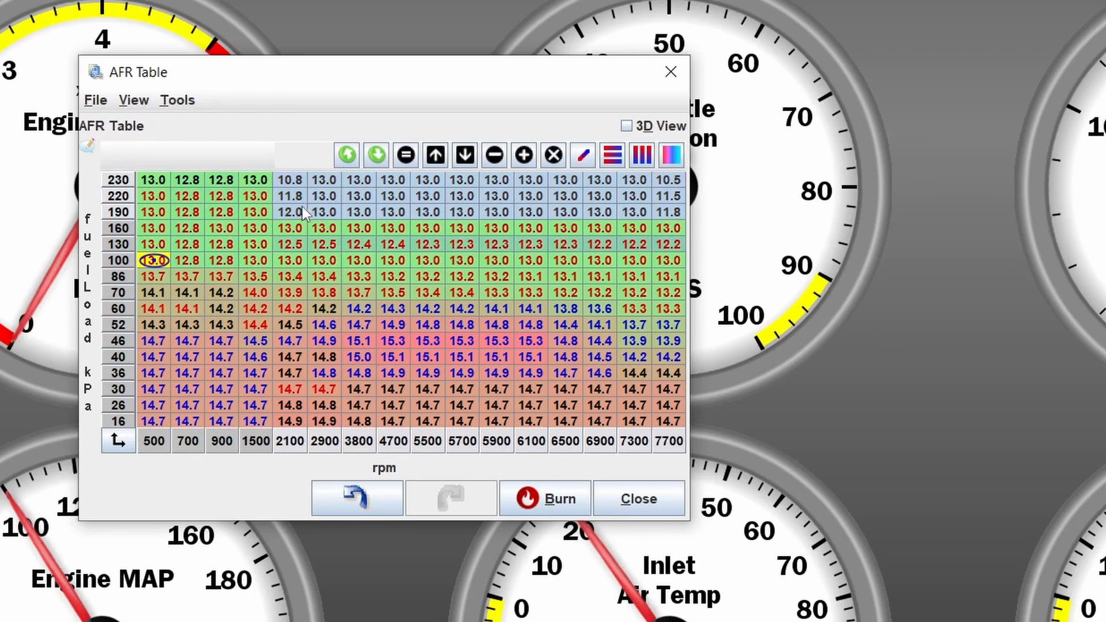
{"action": "left_click", "coordinate": [611, 157]}
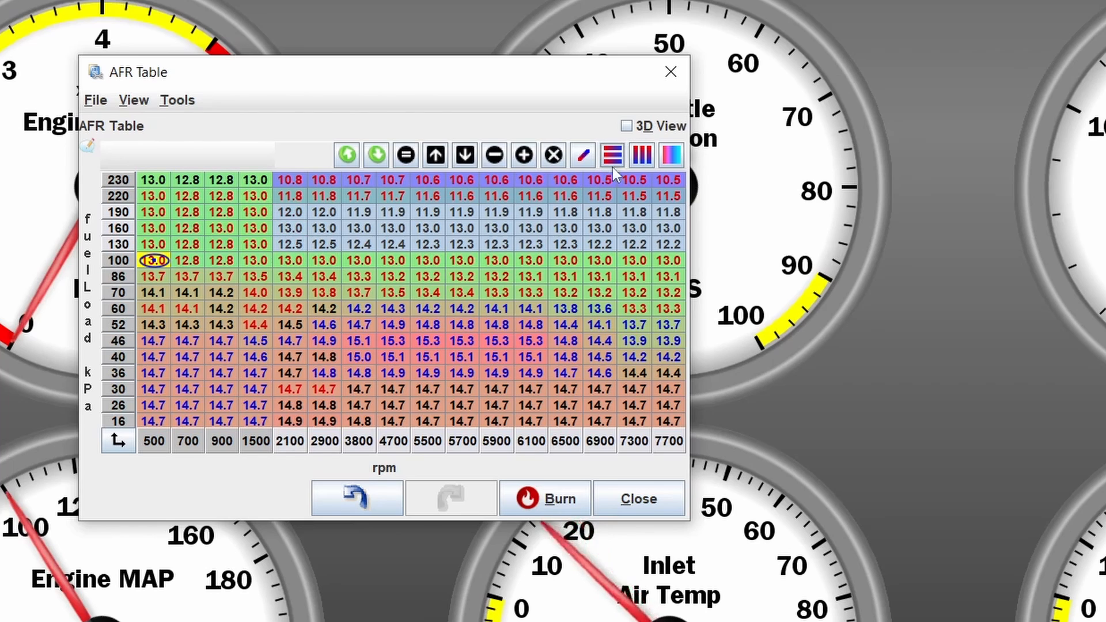
Step: Interpolate the AFR targets vertically between 130 and 190 kPa for 2100 to 7700 rpm
{"action": "left_click", "coordinate": [600, 228]}
{"action": "left_click_drag", "start_coordinate": [661, 215], "coordinate": [298, 244]}
{"action": "left_click", "coordinate": [639, 156]}
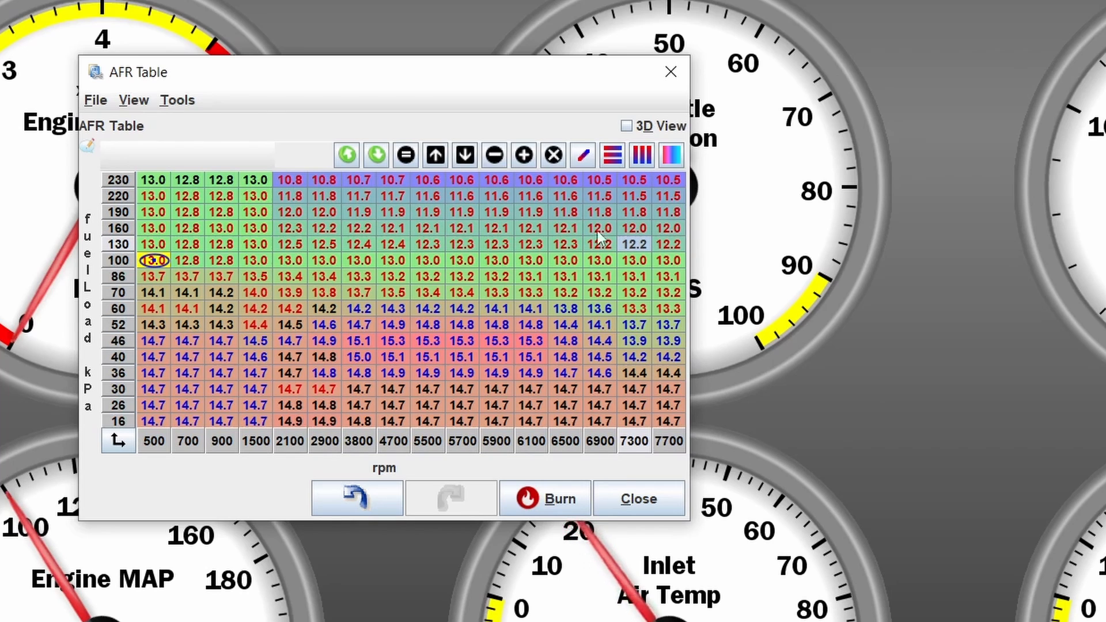
{"action": "left_click", "coordinate": [223, 213]}
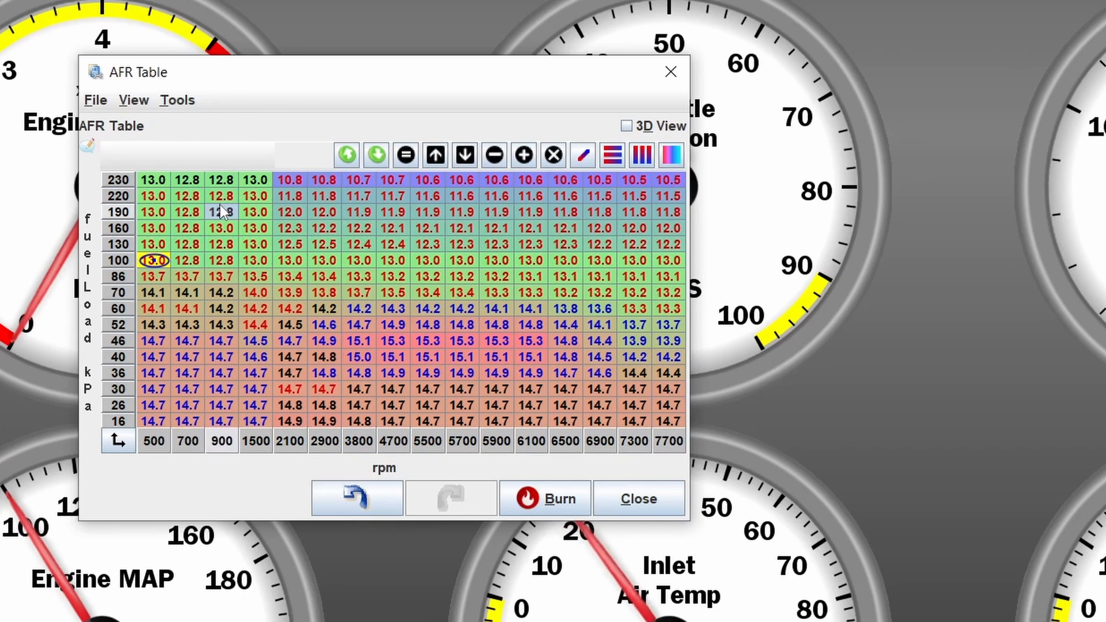
{"action": "left_click", "coordinate": [248, 213]}
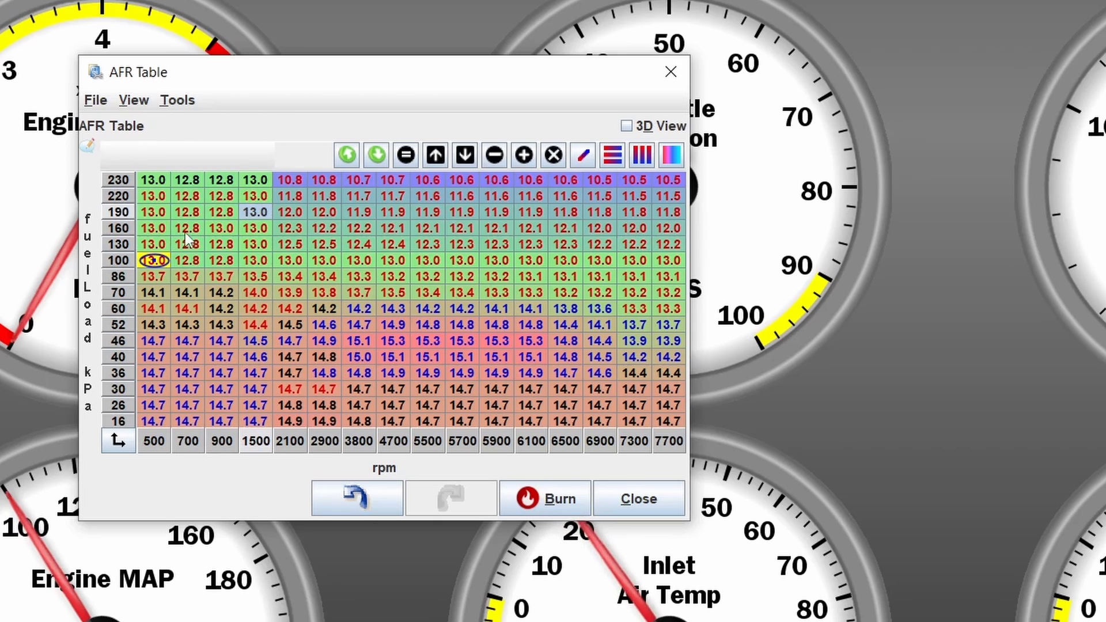
{"action": "left_click", "coordinate": [302, 211]}
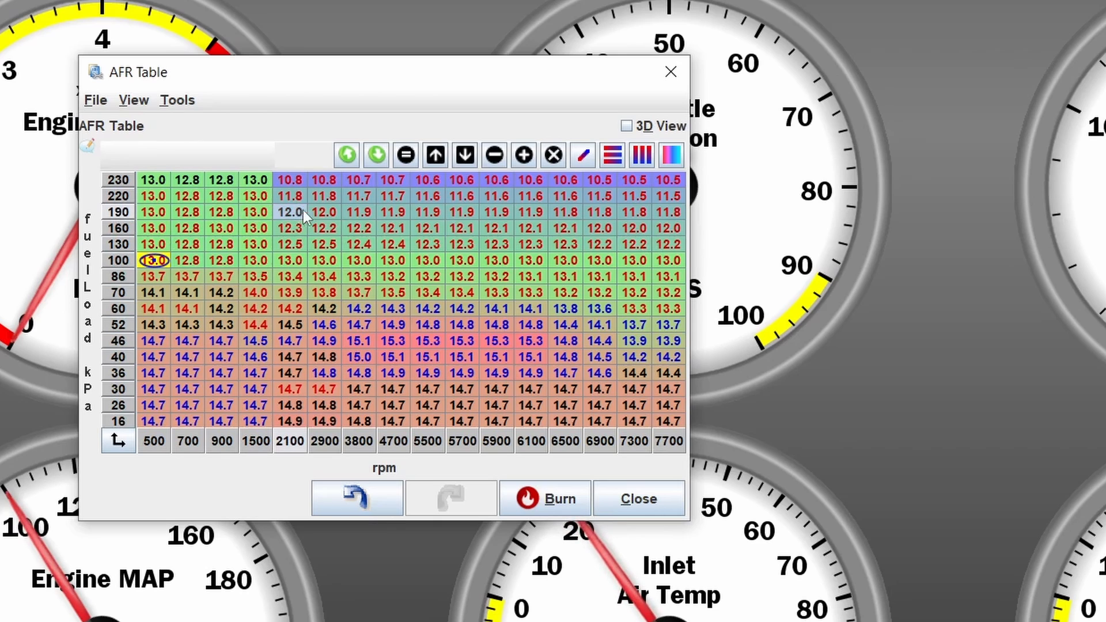
{"action": "left_click_drag", "start_coordinate": [285, 207], "coordinate": [673, 207]}
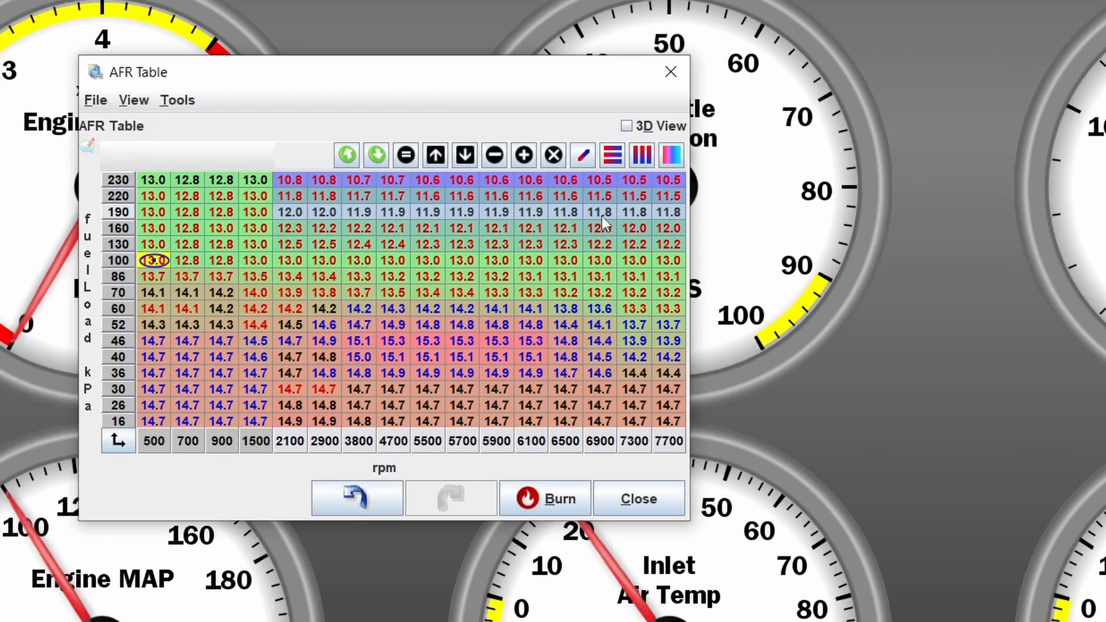
Step: Interpolate the 130 to 230 kPa AFR rows horizontally from 700 to 2100 rpm and burn the table to the controller
{"action": "mouse_move", "coordinate": [672, 213]}
{"action": "left_click_drag", "start_coordinate": [295, 178], "coordinate": [201, 251]}
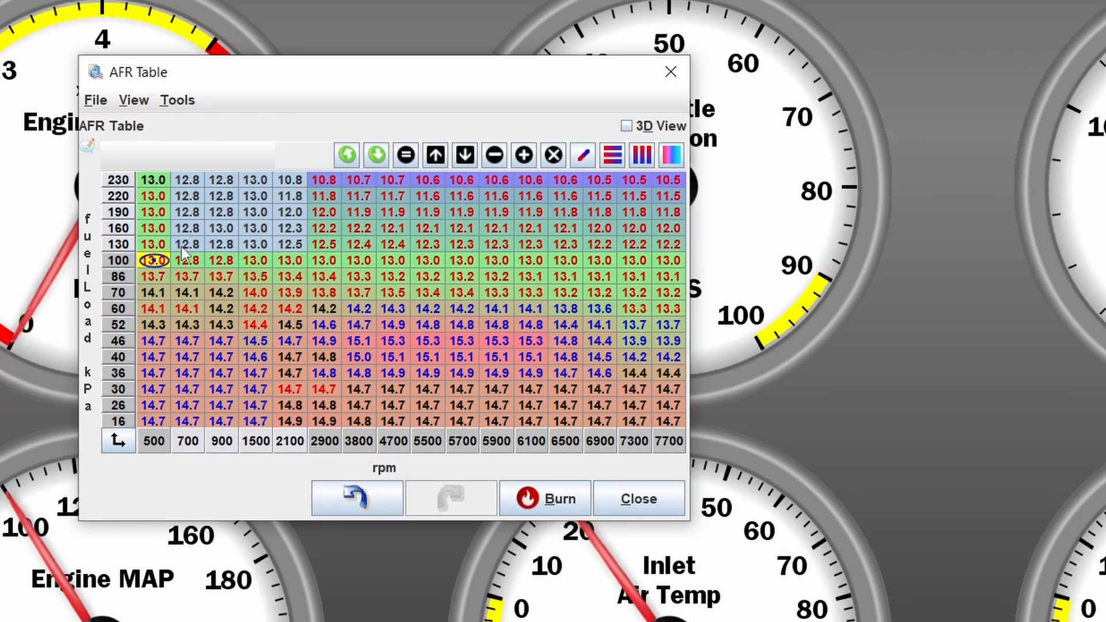
{"action": "left_click", "coordinate": [615, 157]}
{"action": "left_click", "coordinate": [409, 231]}
{"action": "left_click", "coordinate": [288, 184]}
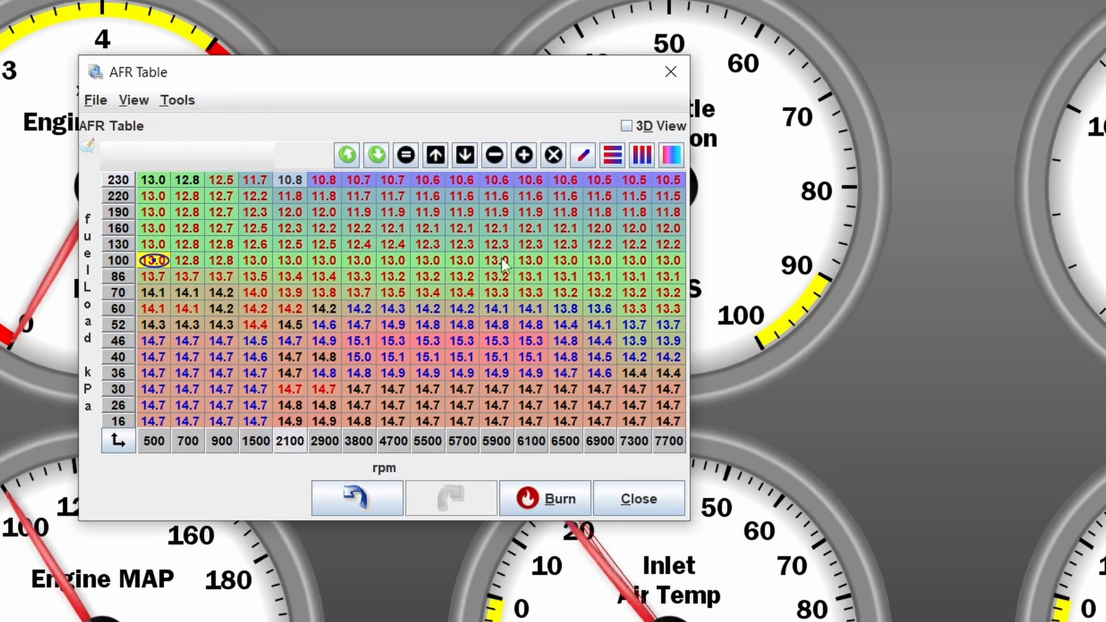
{"action": "left_click", "coordinate": [555, 497]}
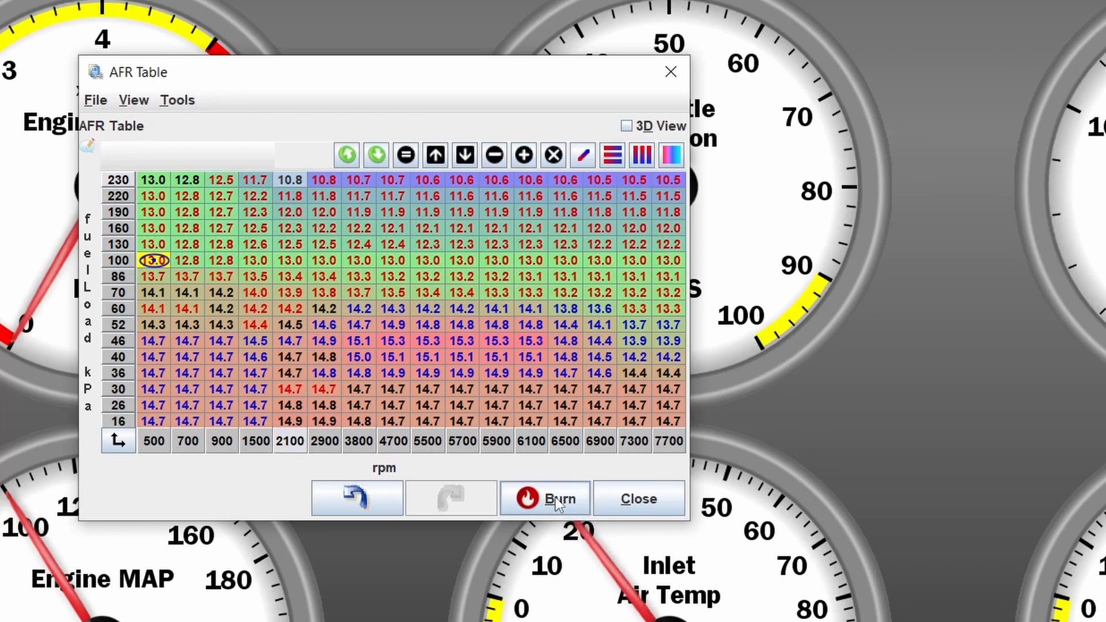
{"action": "mouse_move", "coordinate": [576, 292]}
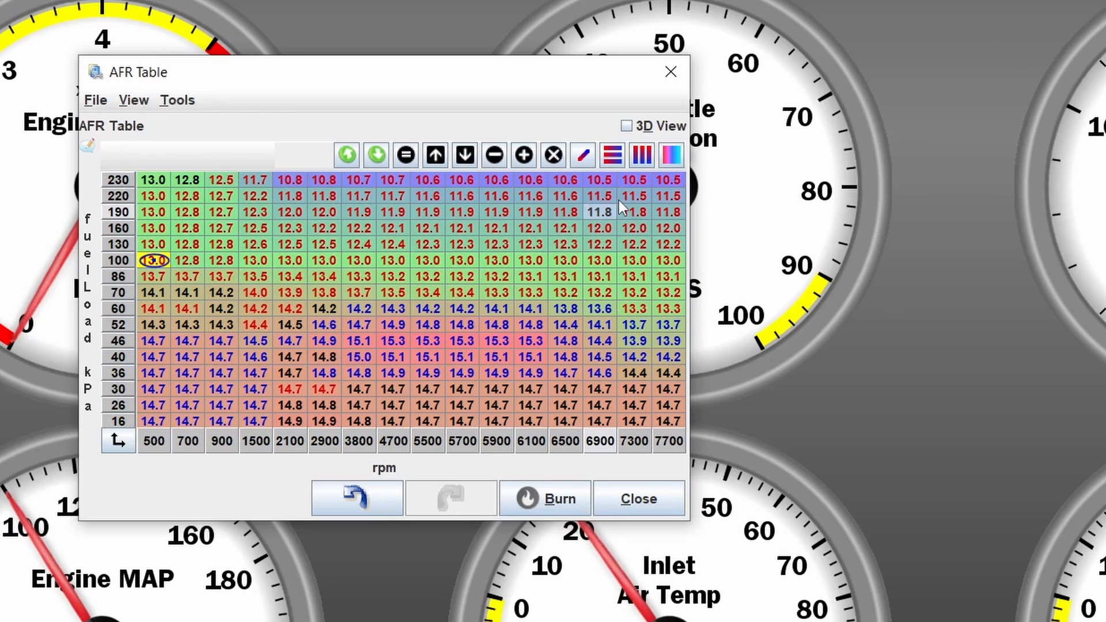
{"action": "left_click_drag", "start_coordinate": [668, 180], "coordinate": [288, 182]}
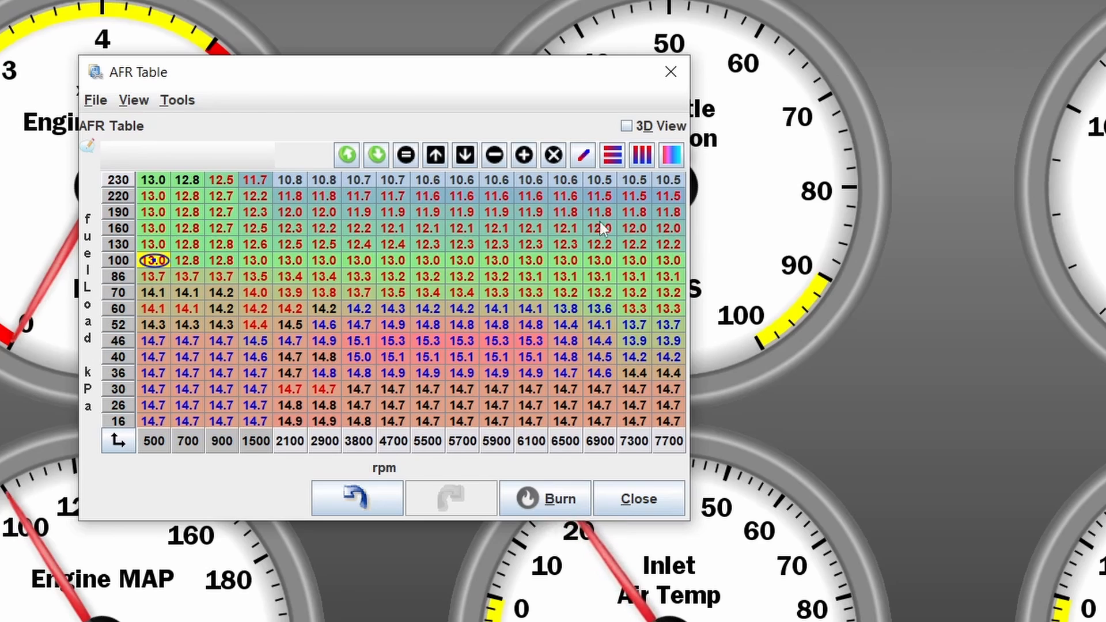
{"action": "left_click", "coordinate": [577, 206]}
{"action": "left_click", "coordinate": [650, 198]}
{"action": "left_click", "coordinate": [670, 195]}
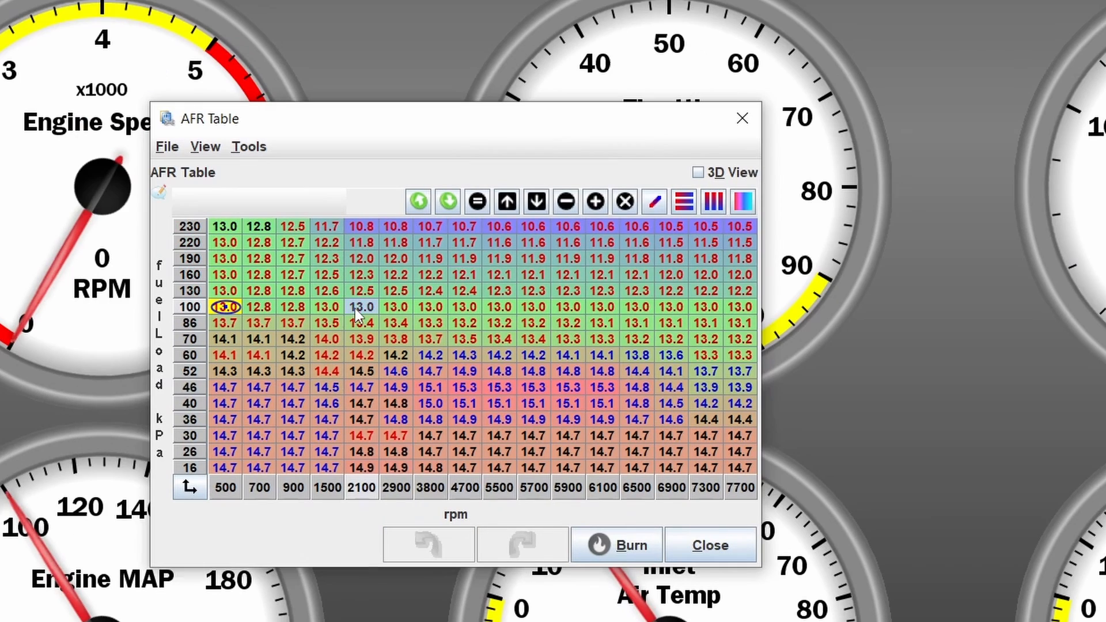
Step: Set the 100 kPa AFR target at 1500 rpm to 13.2
{"action": "left_click", "coordinate": [328, 309]}
{"action": "left_click", "coordinate": [368, 309]}
{"action": "left_click", "coordinate": [337, 307]}
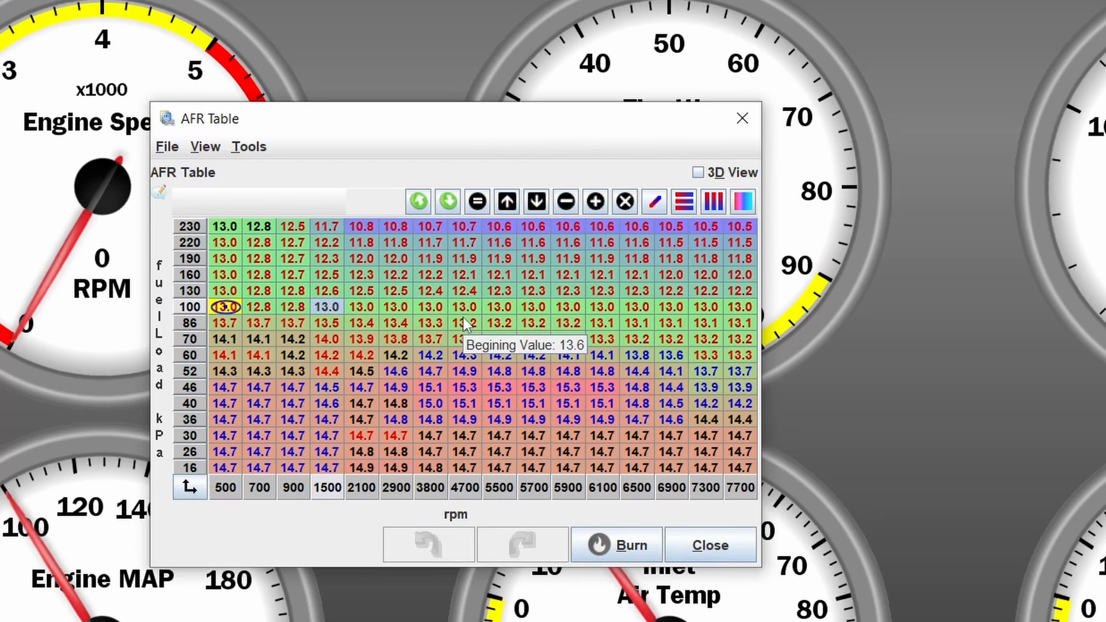
{"action": "type", "text": "13"}
{"action": "key", "text": "Return"}
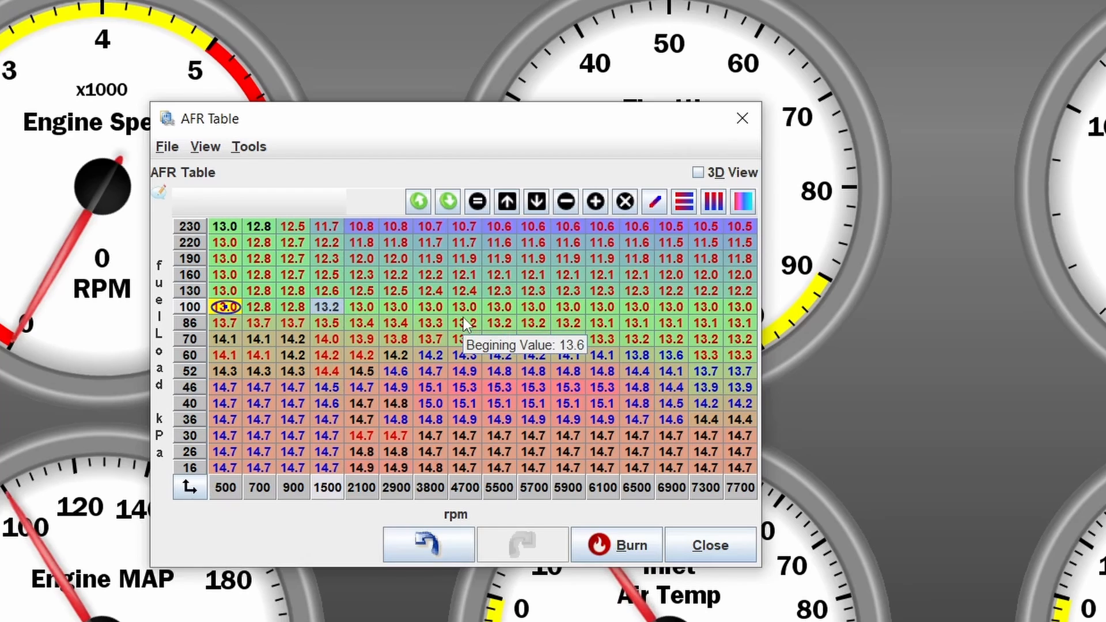
Step: Set the 100 kPa AFR target at 7700 rpm to 12.8 and interpolate that row horizontally from 1500 to 7700 rpm
{"action": "left_click", "coordinate": [732, 312]}
{"action": "type", "text": "12.8"}
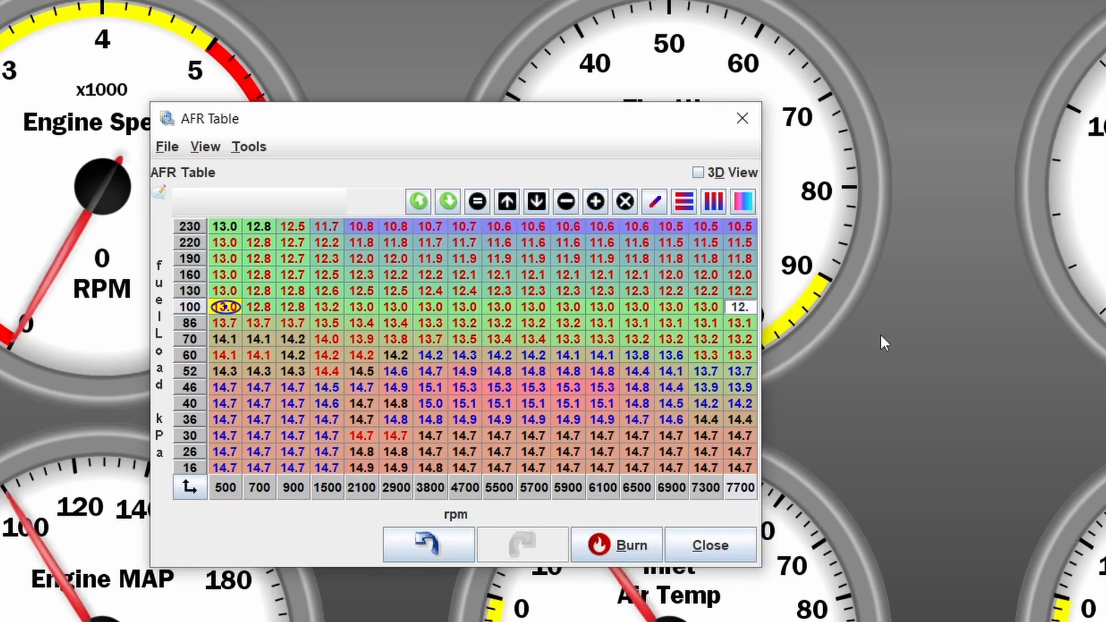
{"action": "key", "text": "Return"}
{"action": "left_click_drag", "start_coordinate": [740, 308], "coordinate": [324, 311]}
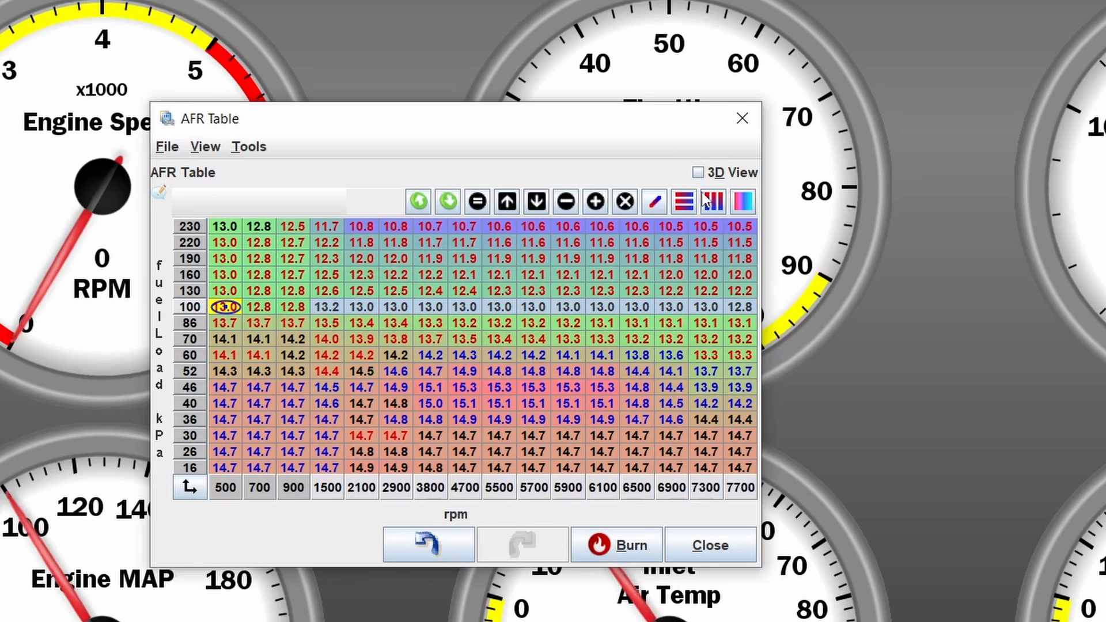
{"action": "left_click", "coordinate": [684, 201]}
{"action": "left_click", "coordinate": [464, 322]}
{"action": "key", "text": "Up"}
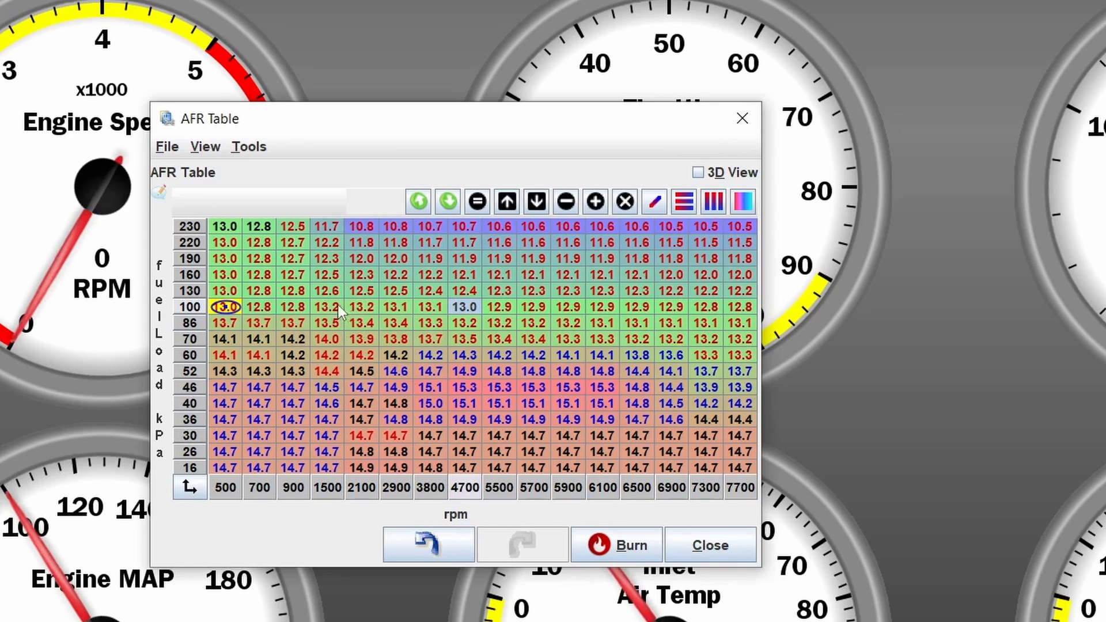
Step: Interpolate the 100 to 220 kPa AFR rows horizontally from 700 to 1500 rpm and burn the changes
{"action": "left_click_drag", "start_coordinate": [337, 305], "coordinate": [368, 243]}
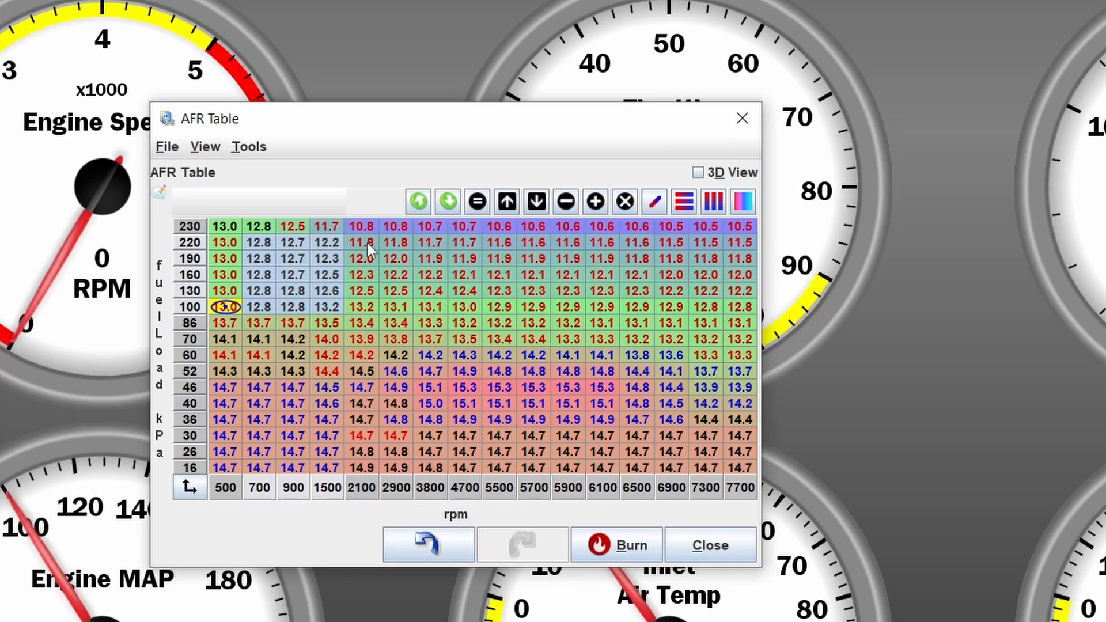
{"action": "left_click", "coordinate": [676, 208]}
{"action": "left_click", "coordinate": [597, 310]}
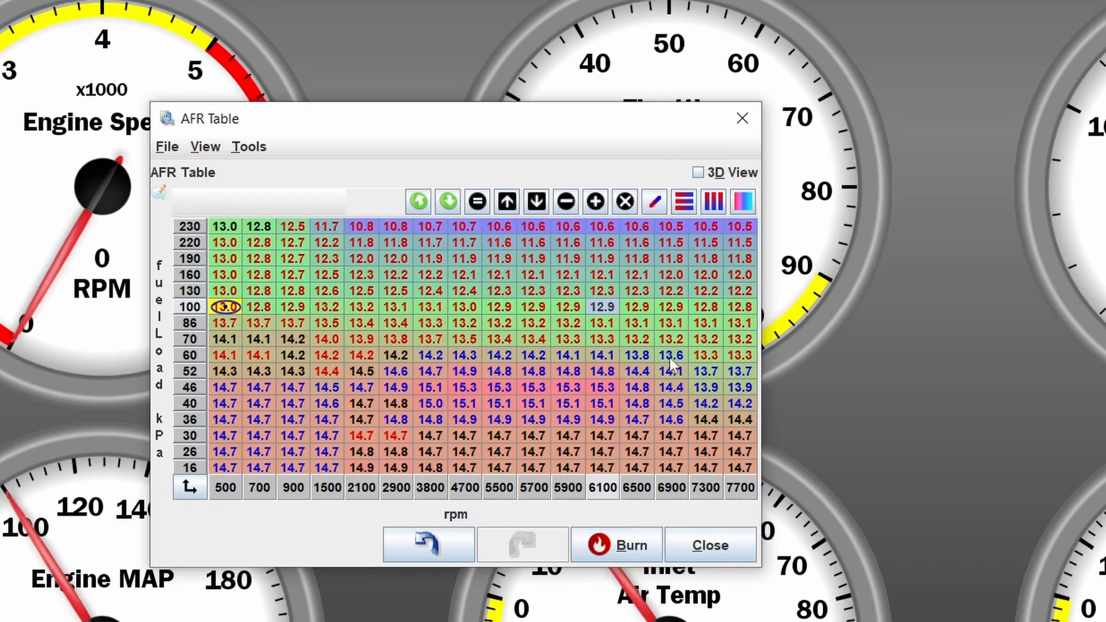
{"action": "left_click", "coordinate": [635, 545]}
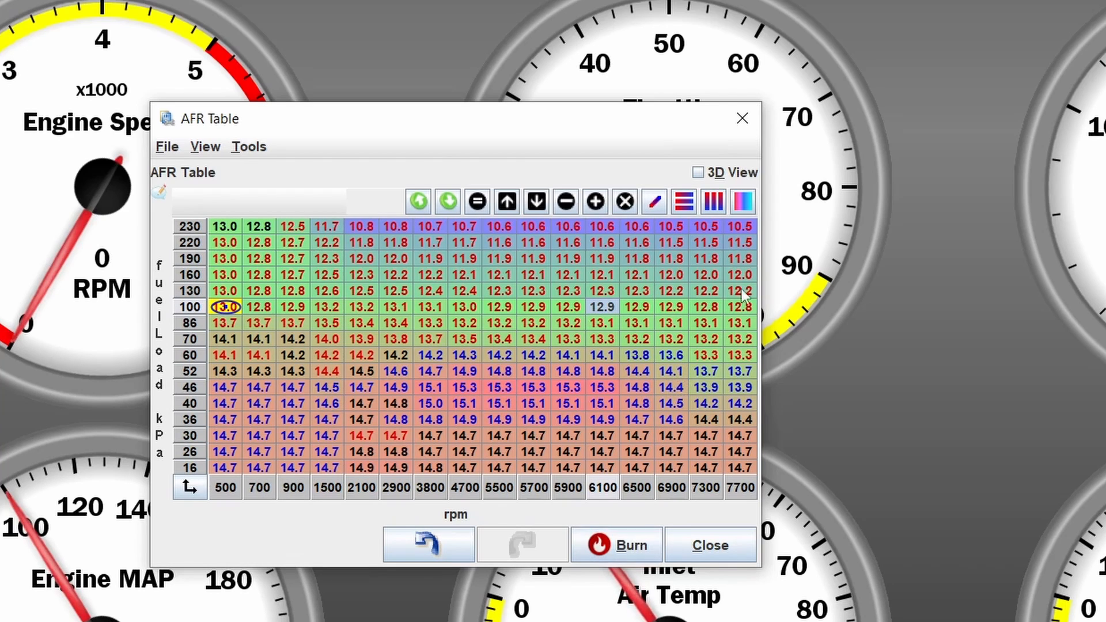
Step: Examine the AFR surface in 3D from several angles for its smoothness, and return to the numeric table
{"action": "left_click", "coordinate": [698, 173]}
{"action": "mouse_move", "coordinate": [667, 358]}
{"action": "left_mouse_down"}
{"action": "mouse_move", "coordinate": [632, 394]}
{"action": "mouse_move", "coordinate": [546, 367]}
{"action": "mouse_move", "coordinate": [582, 344]}
{"action": "mouse_move", "coordinate": [684, 365]}
{"action": "left_mouse_up"}
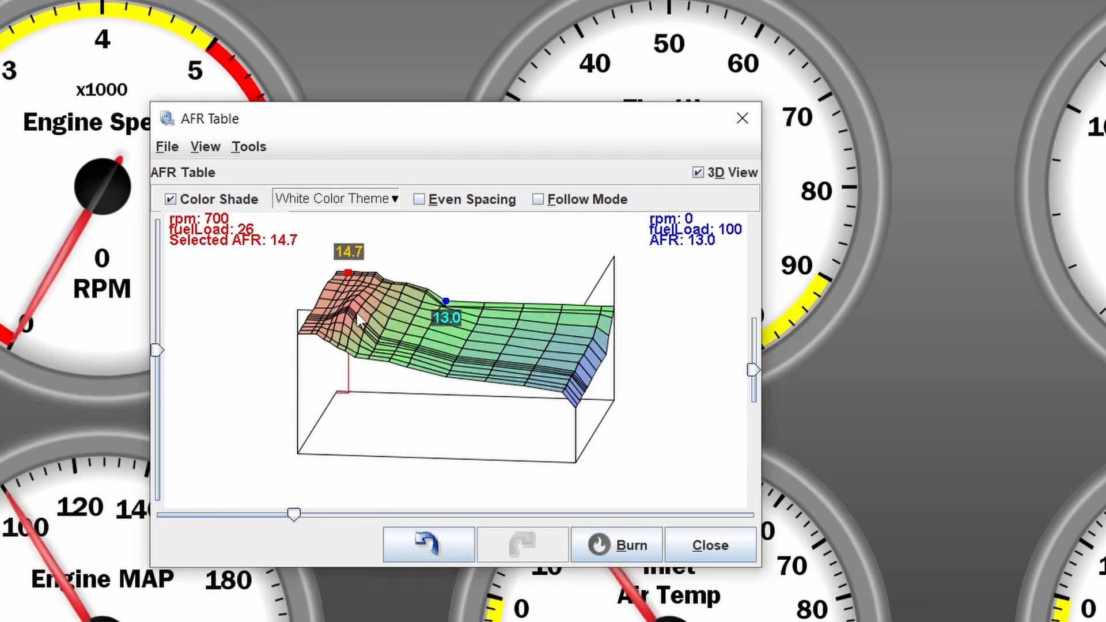
{"action": "left_click_drag", "start_coordinate": [388, 425], "coordinate": [535, 431]}
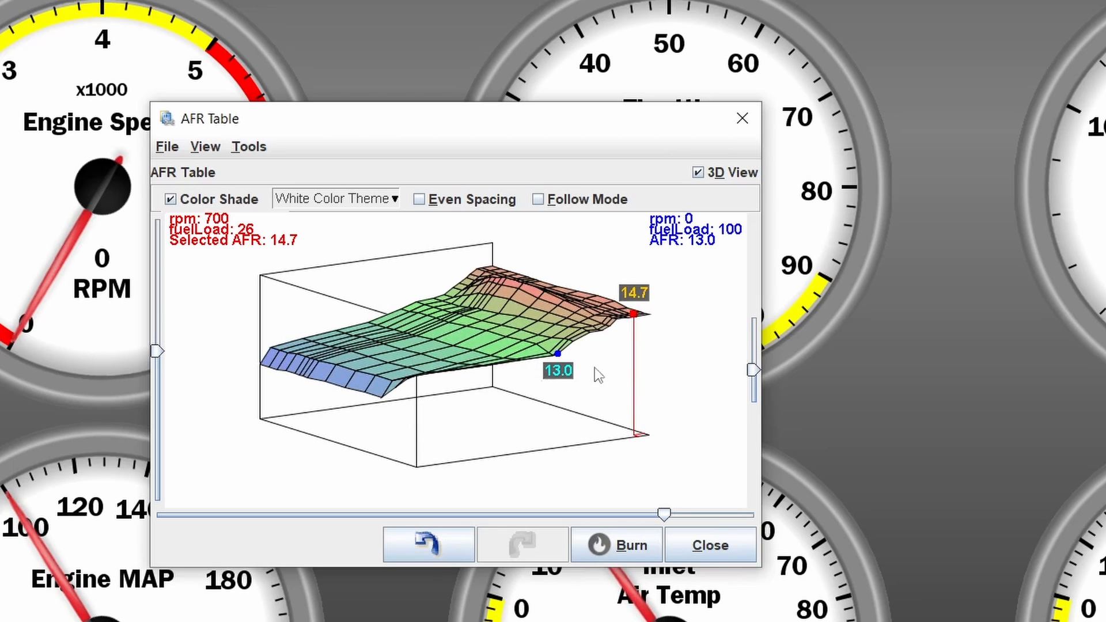
{"action": "left_click", "coordinate": [698, 173]}
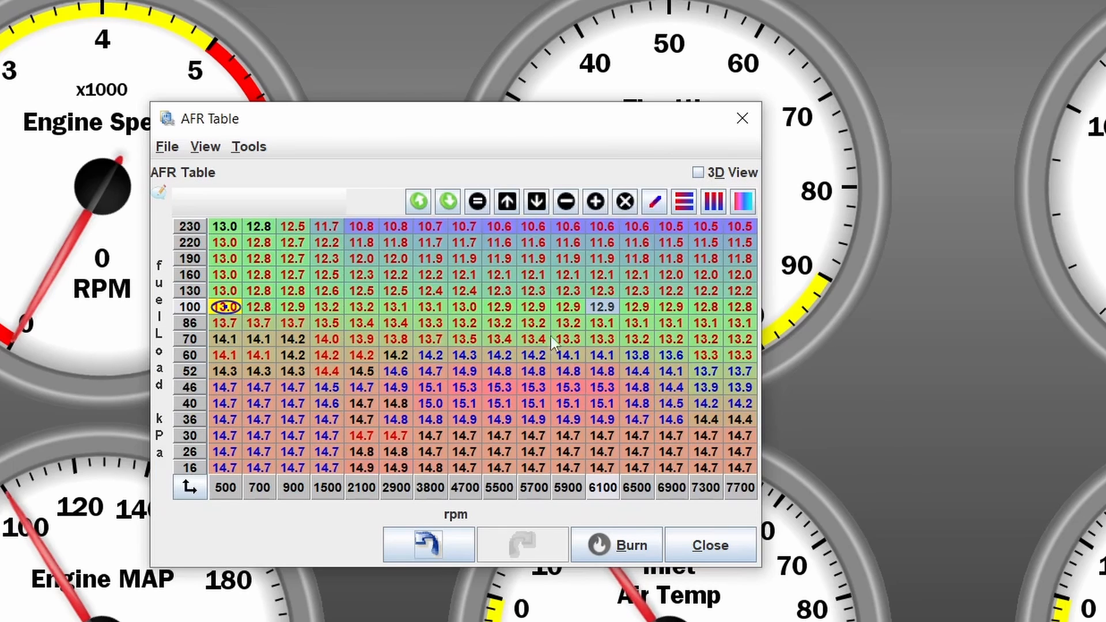
{"action": "key", "text": "alt+d"}
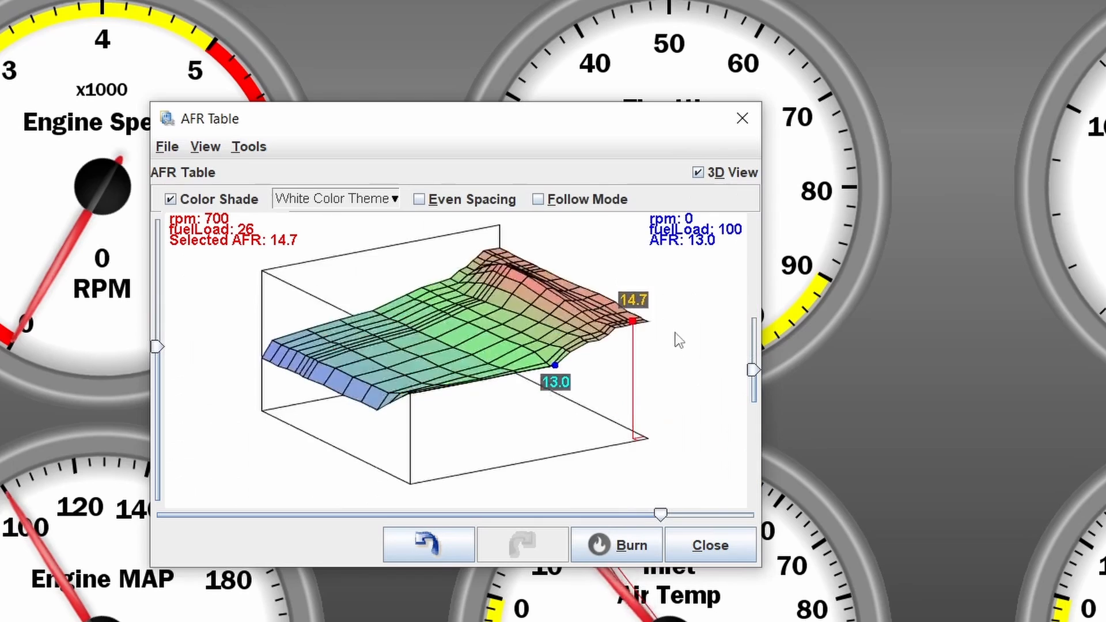
{"action": "left_click_drag", "start_coordinate": [634, 369], "coordinate": [727, 376]}
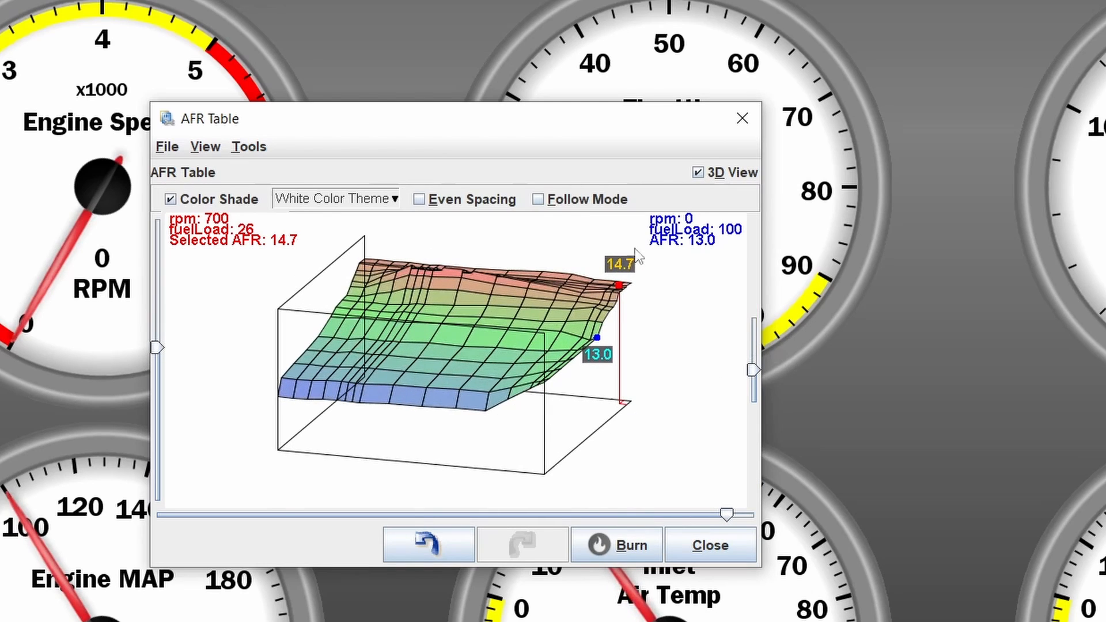
{"action": "left_click", "coordinate": [698, 172]}
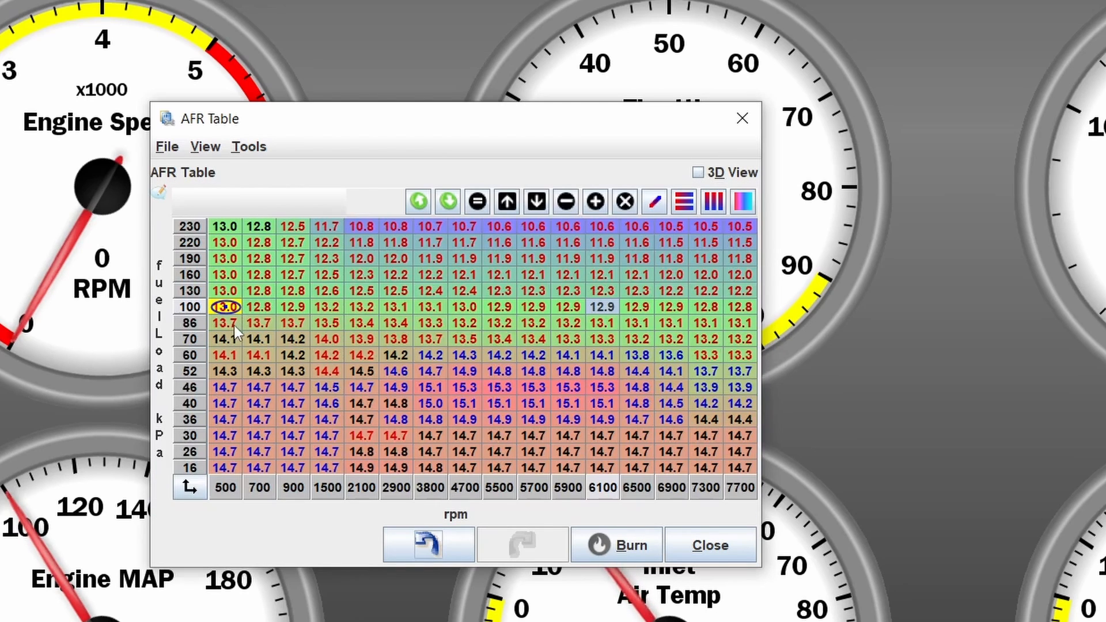
Step: Interpolate the 500 and 700 rpm AFR targets vertically from 70 to 160 kPa and burn the changes
{"action": "mouse_move", "coordinate": [228, 343]}
{"action": "left_mouse_down"}
{"action": "mouse_move", "coordinate": [224, 295]}
{"action": "mouse_move", "coordinate": [258, 266]}
{"action": "left_mouse_up"}
{"action": "left_click", "coordinate": [654, 199]}
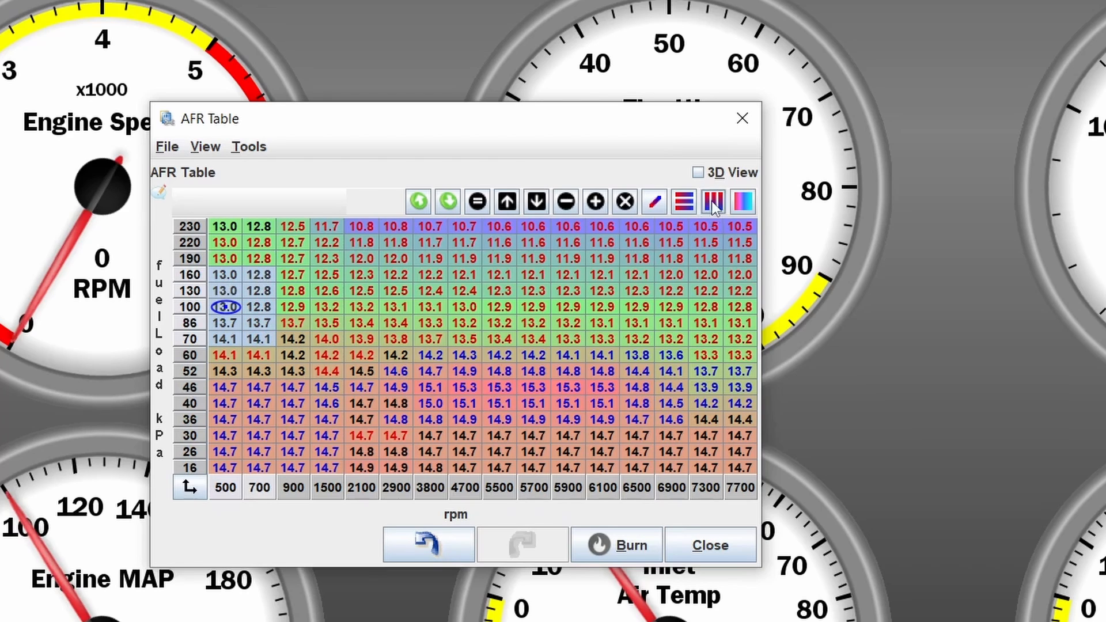
{"action": "left_click", "coordinate": [617, 544]}
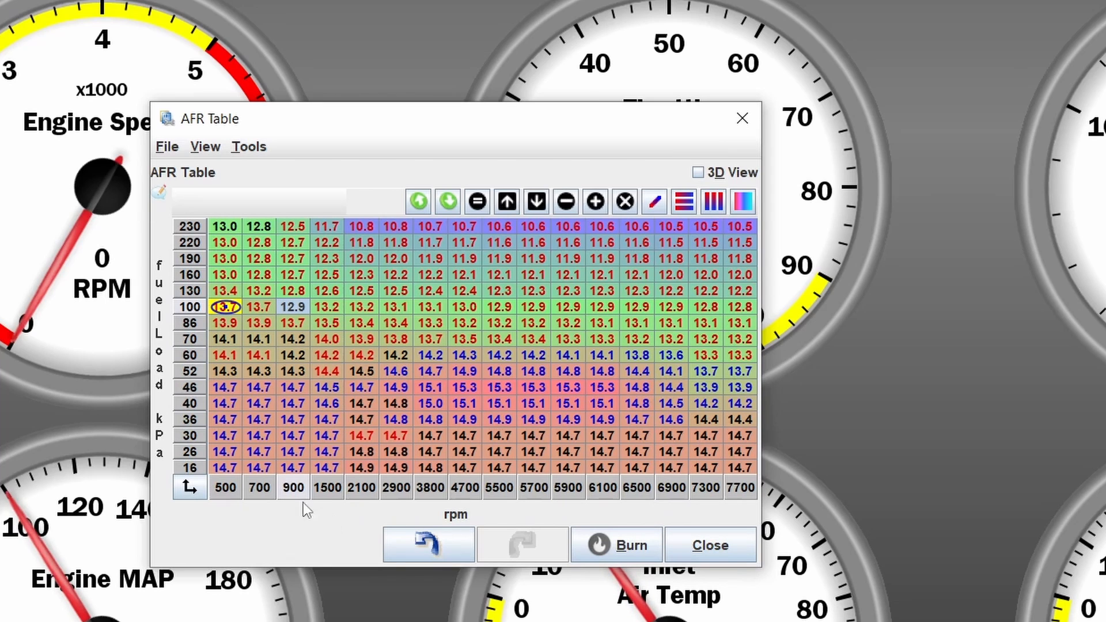
Step: Check the AFR surface in 3D from another angle after the low-rpm interpolation, and return to the numeric table
{"action": "left_click", "coordinate": [699, 173]}
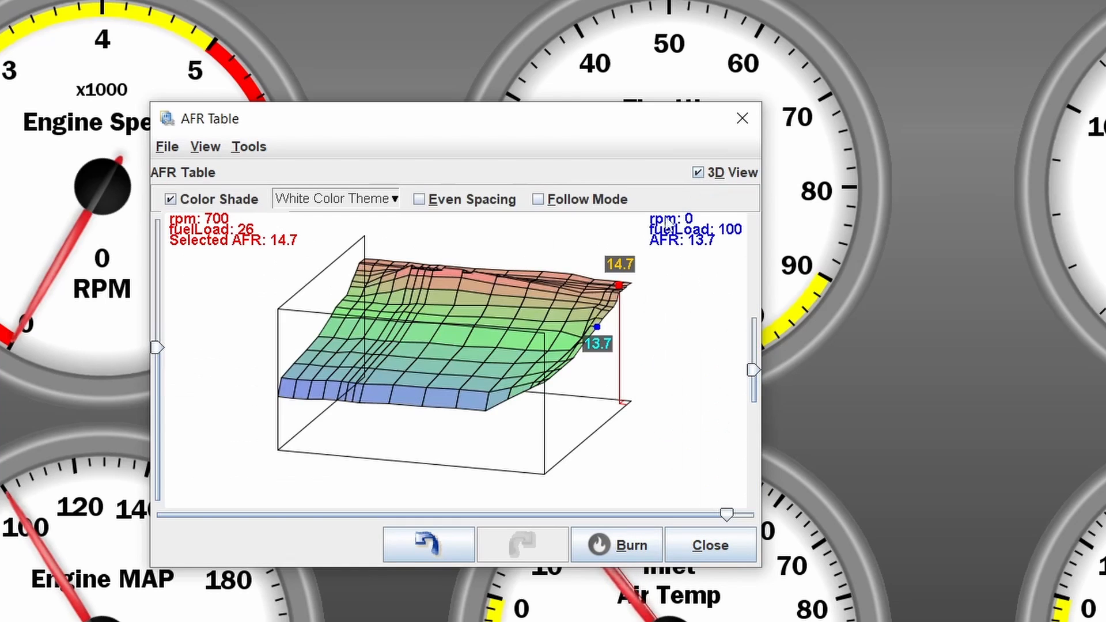
{"action": "left_click_drag", "start_coordinate": [691, 354], "coordinate": [548, 347]}
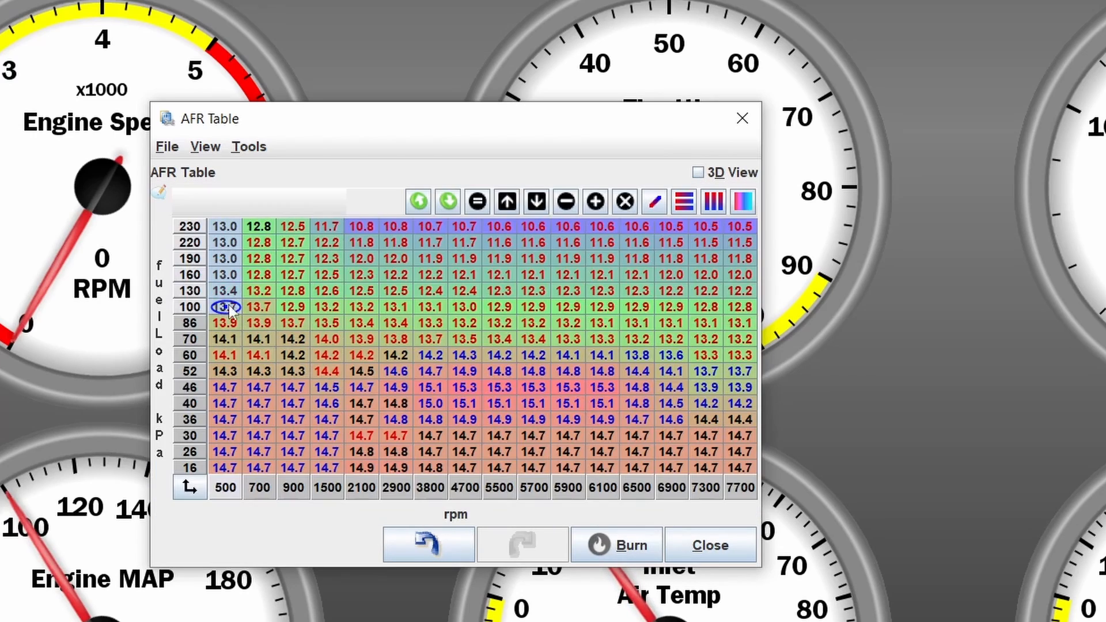
Step: Review the AFR targets region by region: low-rpm boost, high-load rows, light-load cruise cells and the idle area from 16 to 46 kPa
{"action": "left_click_drag", "start_coordinate": [229, 305], "coordinate": [318, 291]}
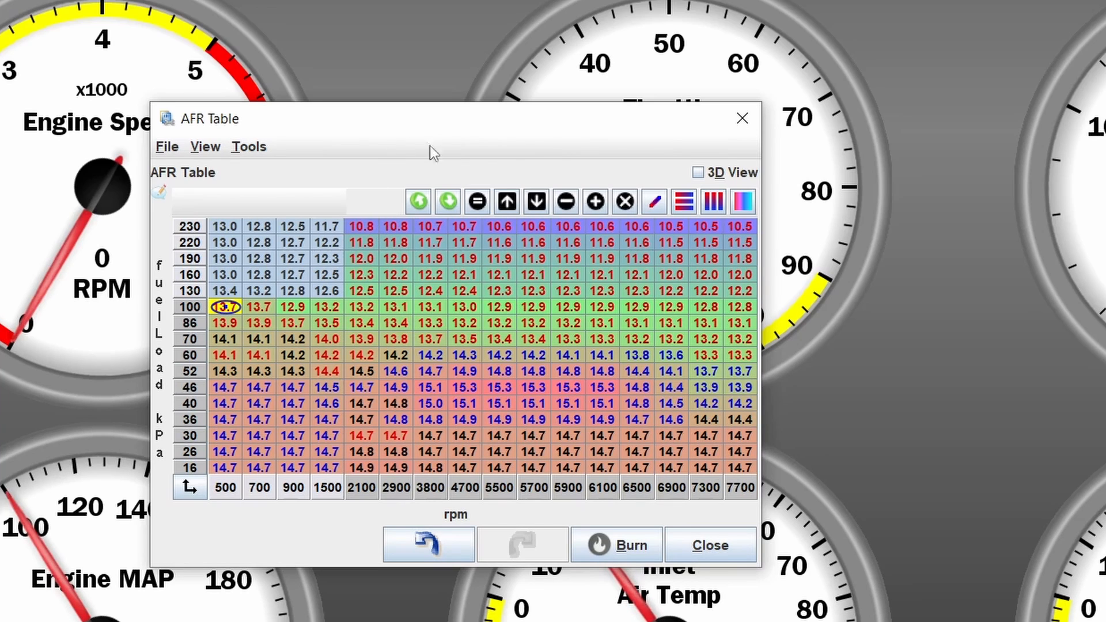
{"action": "left_click_drag", "start_coordinate": [490, 133], "coordinate": [511, 122]}
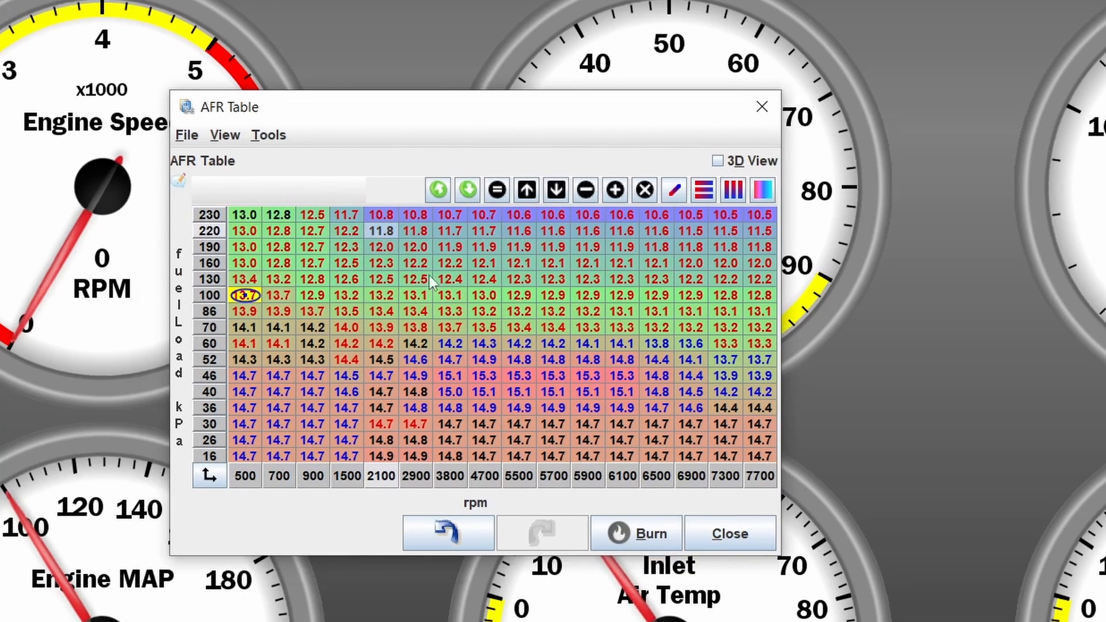
{"action": "key", "text": "Up"}
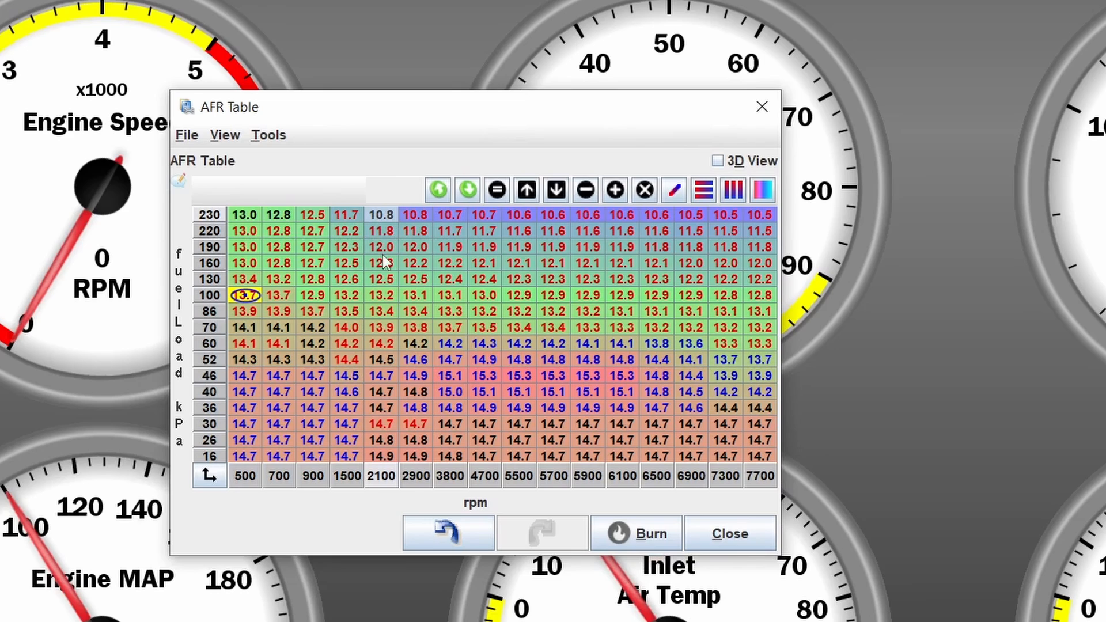
{"action": "left_click", "coordinate": [656, 295]}
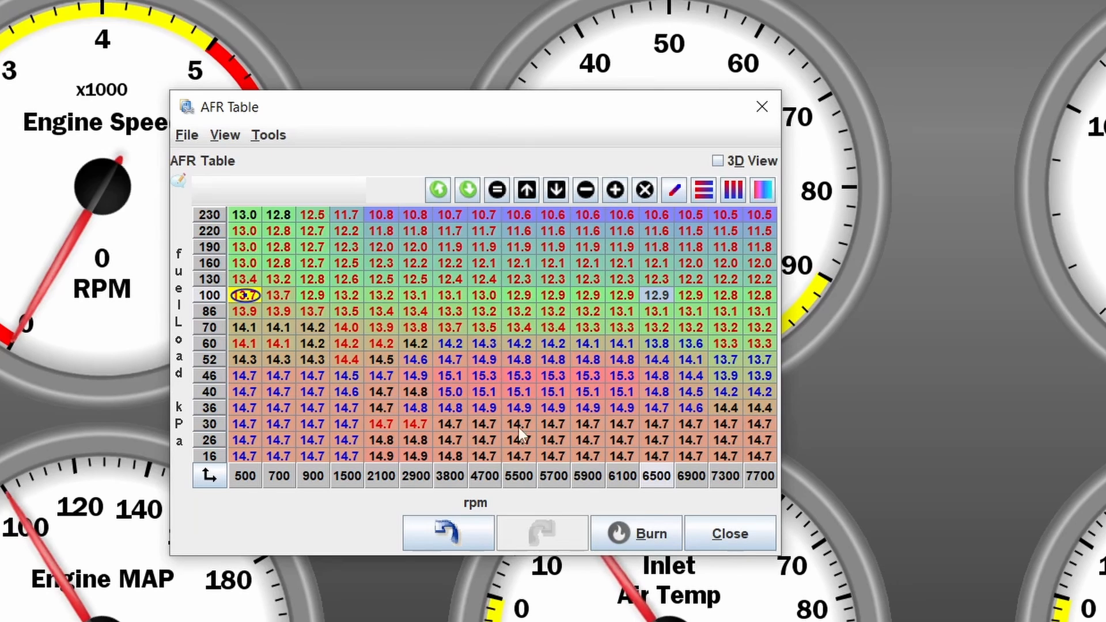
{"action": "left_click", "coordinate": [554, 435]}
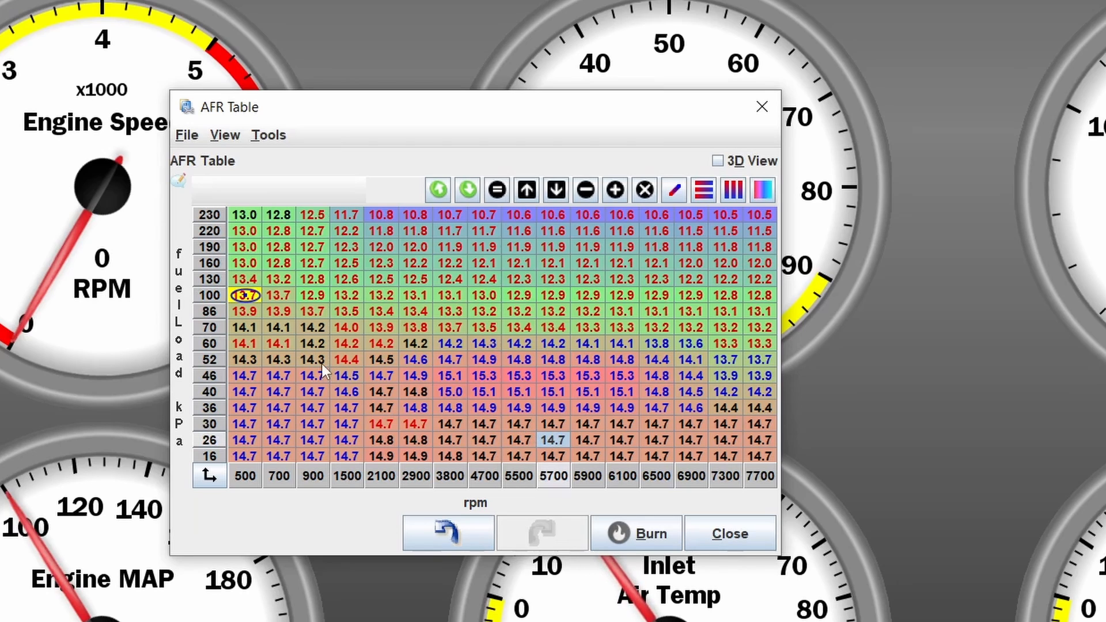
{"action": "left_click_drag", "start_coordinate": [261, 376], "coordinate": [347, 456]}
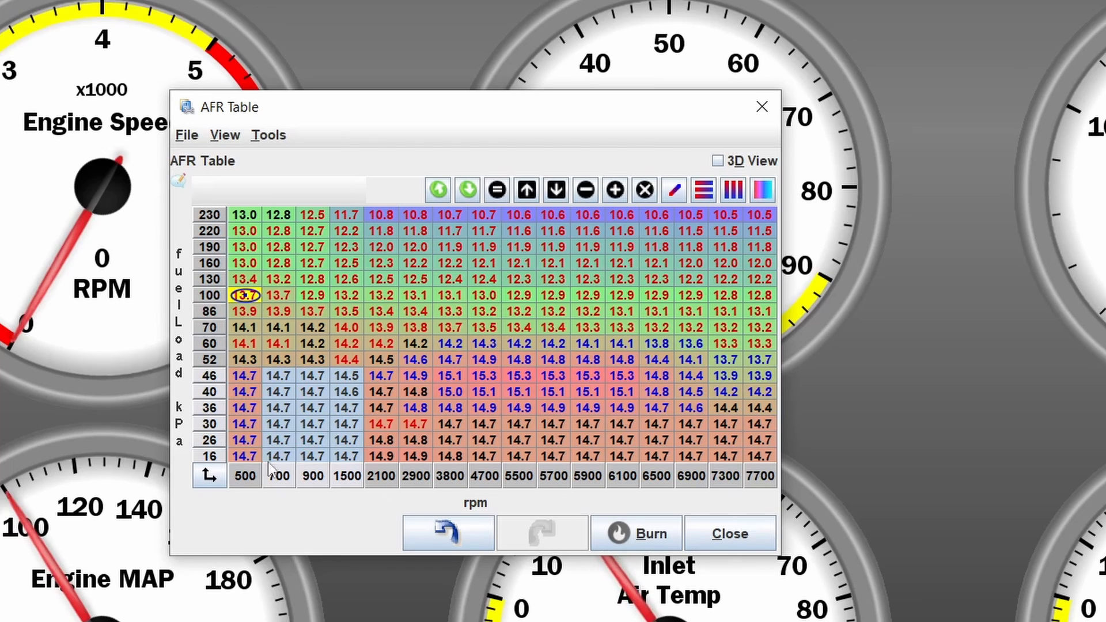
{"action": "left_click", "coordinate": [407, 427]}
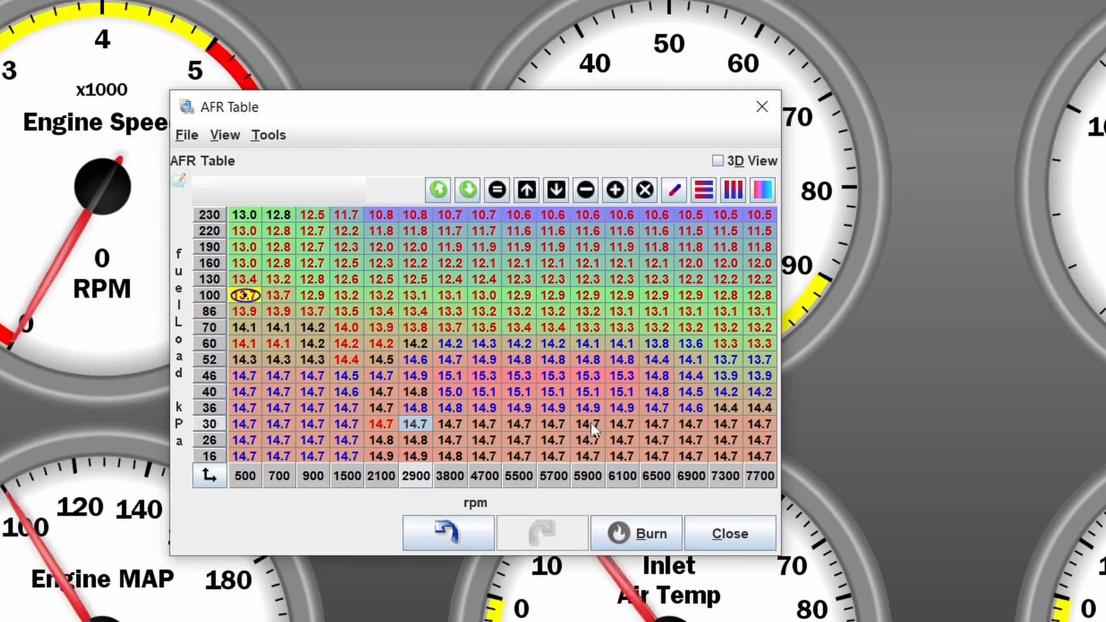
{"action": "left_click", "coordinate": [334, 378]}
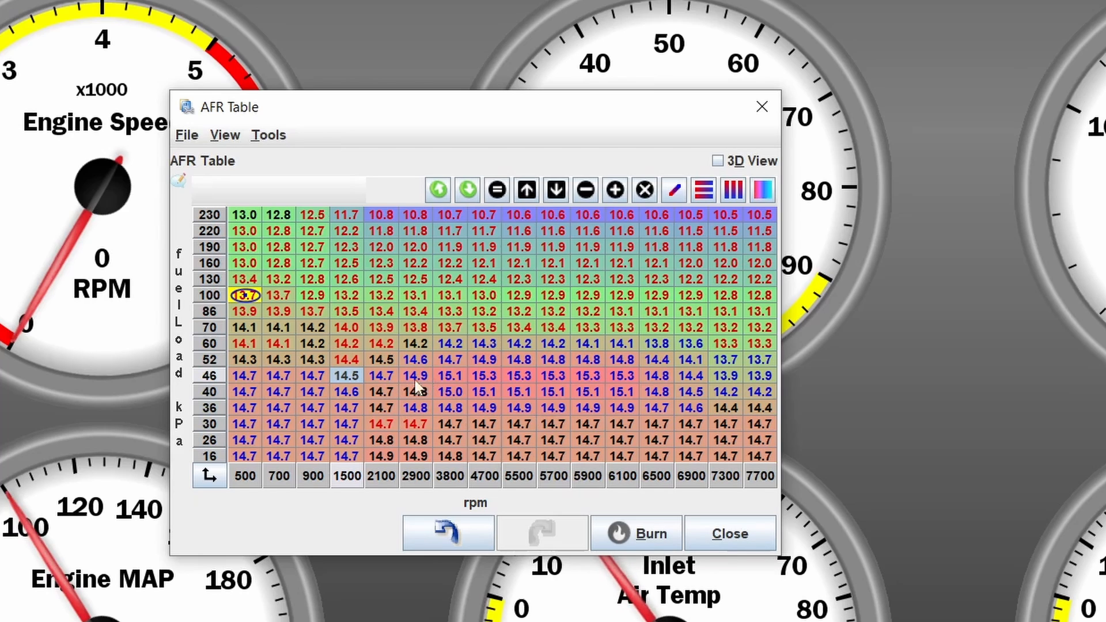
{"action": "left_click", "coordinate": [459, 375]}
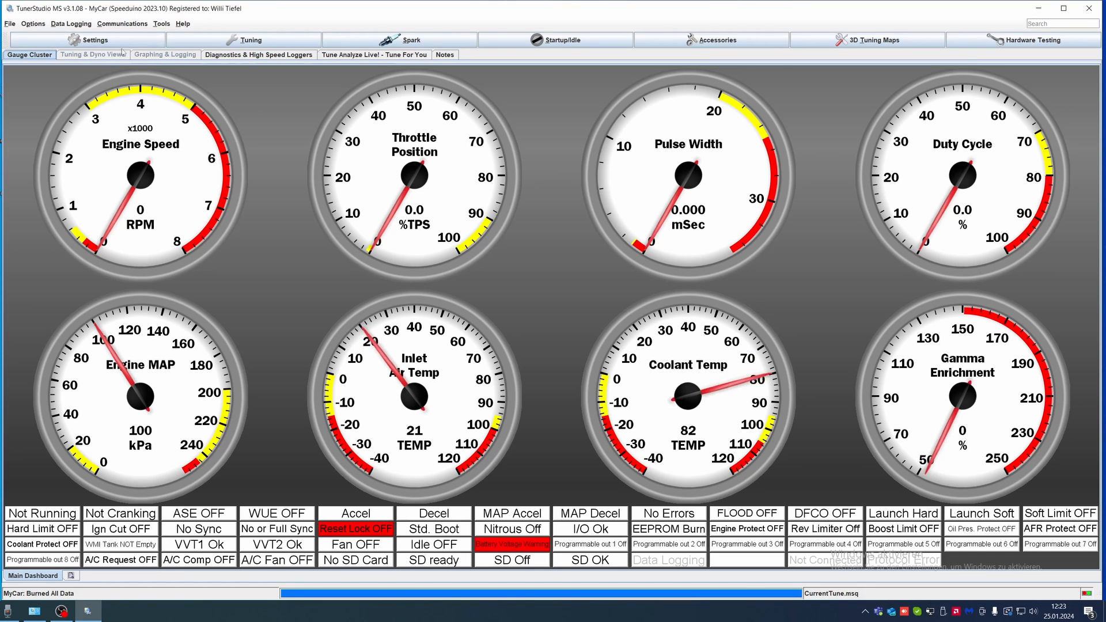
Step: Reopen the AFR target table from the main dashboard for a final review of its values, and close it
{"action": "left_click", "coordinate": [123, 45]}
{"action": "left_click", "coordinate": [184, 46]}
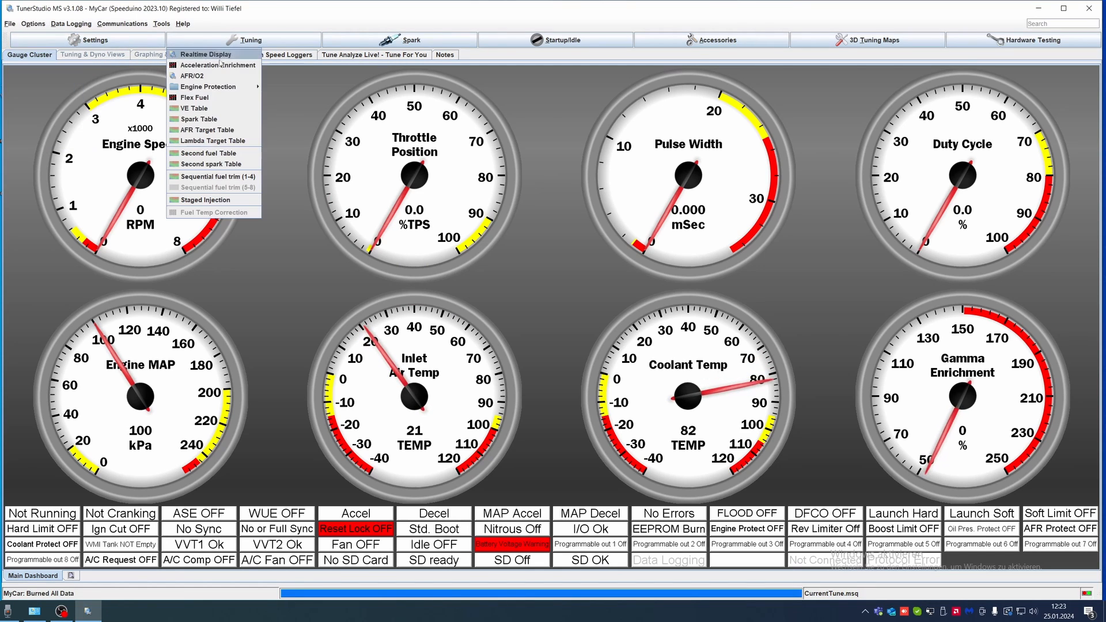
{"action": "left_click", "coordinate": [226, 131]}
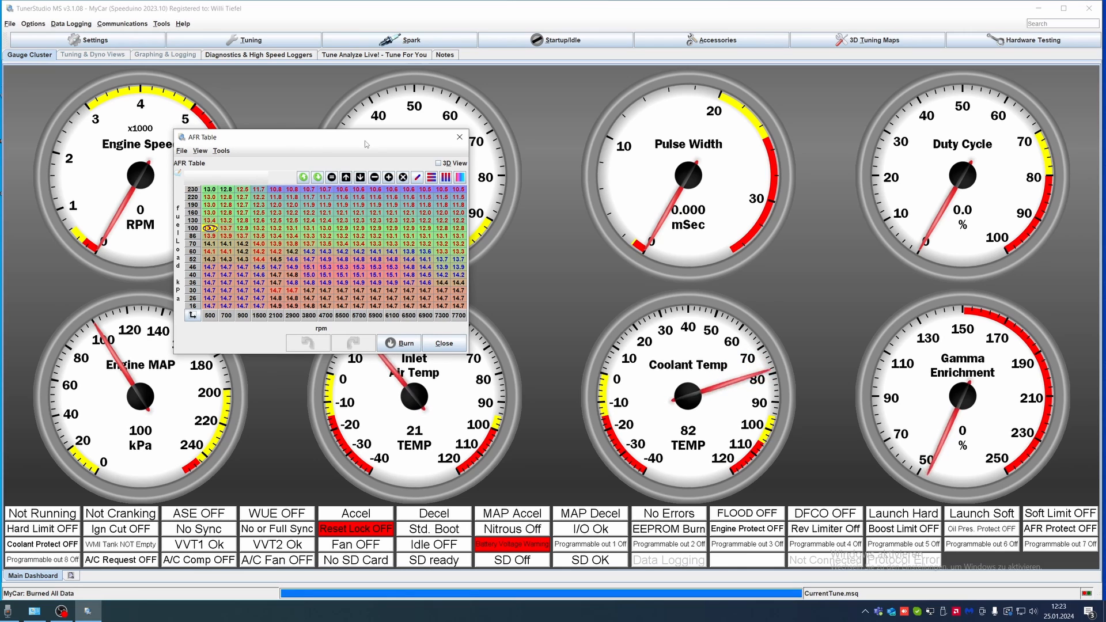
{"action": "left_click_drag", "start_coordinate": [368, 136], "coordinate": [359, 135]}
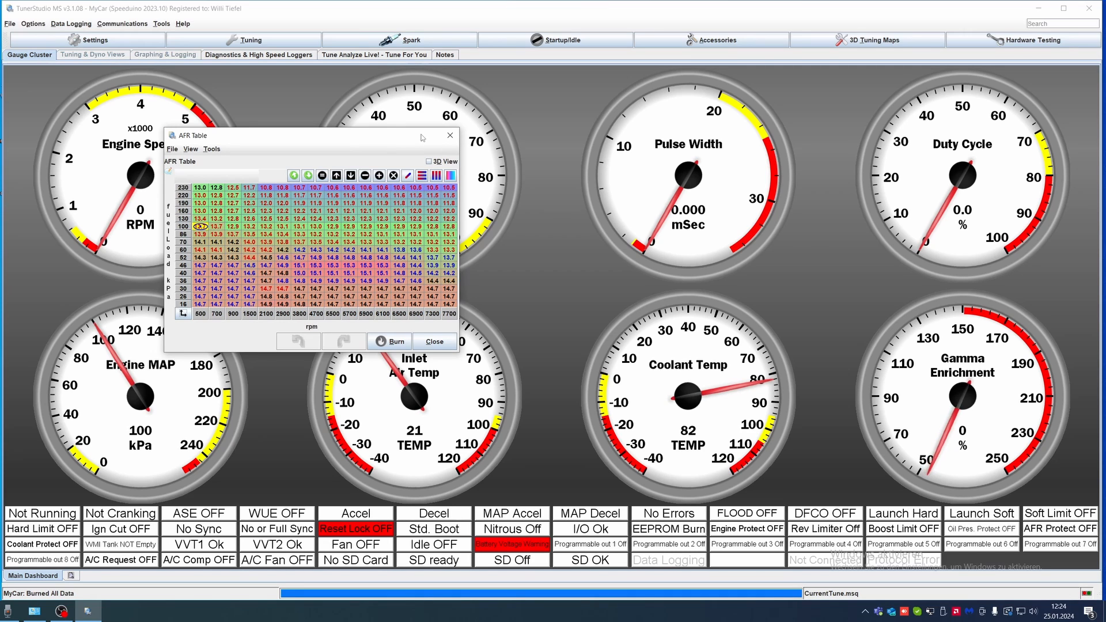
{"action": "left_click", "coordinate": [449, 135]}
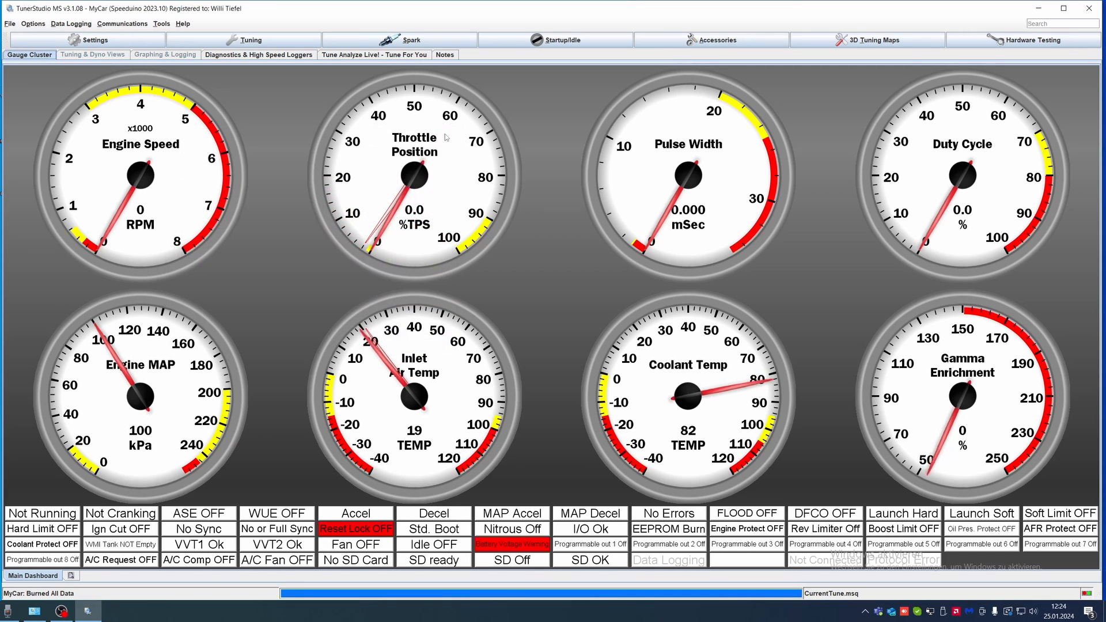